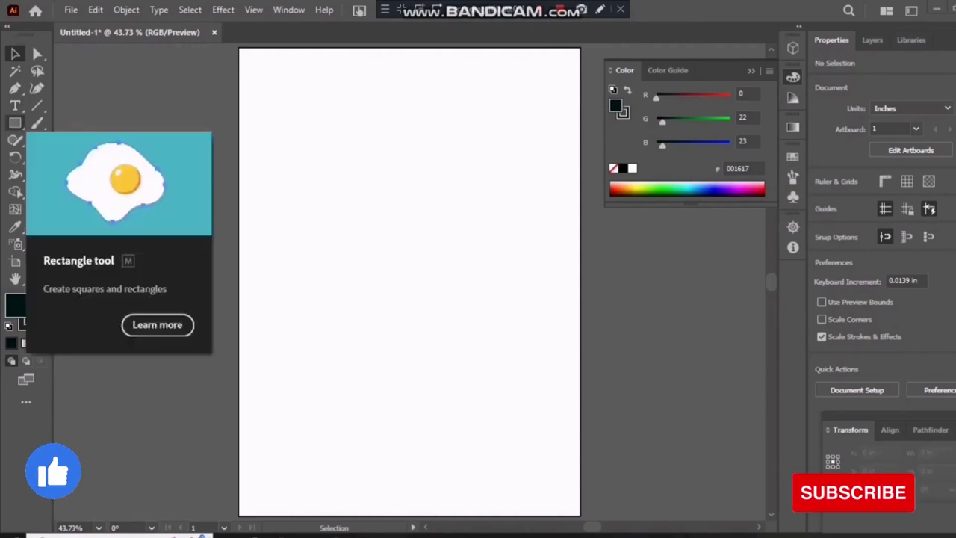
Step: Draw a dark square near the top-left and rotate it 45° into a diamond
left_click(15, 122)
mouse_move(308, 94)
left_mouse_down()
mouse_move(430, 212)
mouse_move(377, 224)
left_mouse_up()
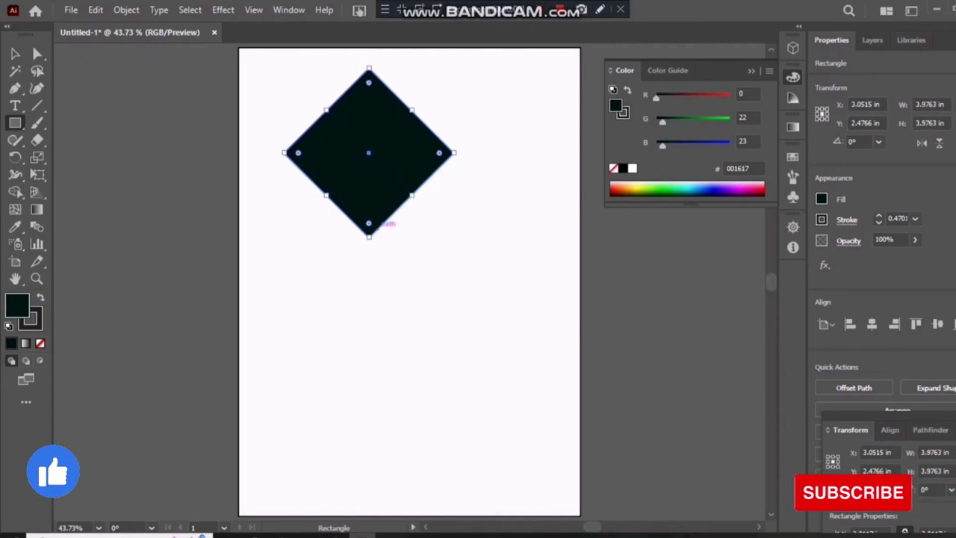
left_click(253, 10)
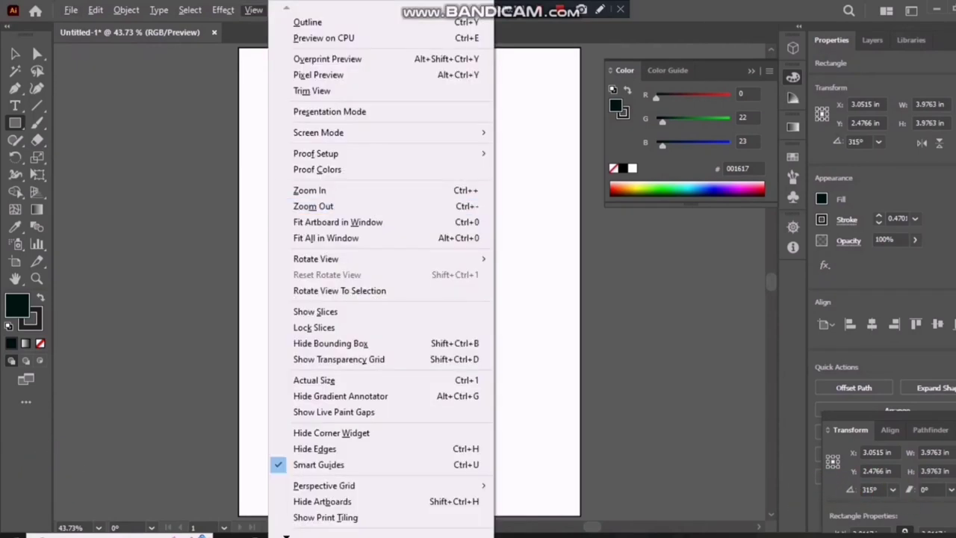
left_click(368, 153)
left_click(529, 298)
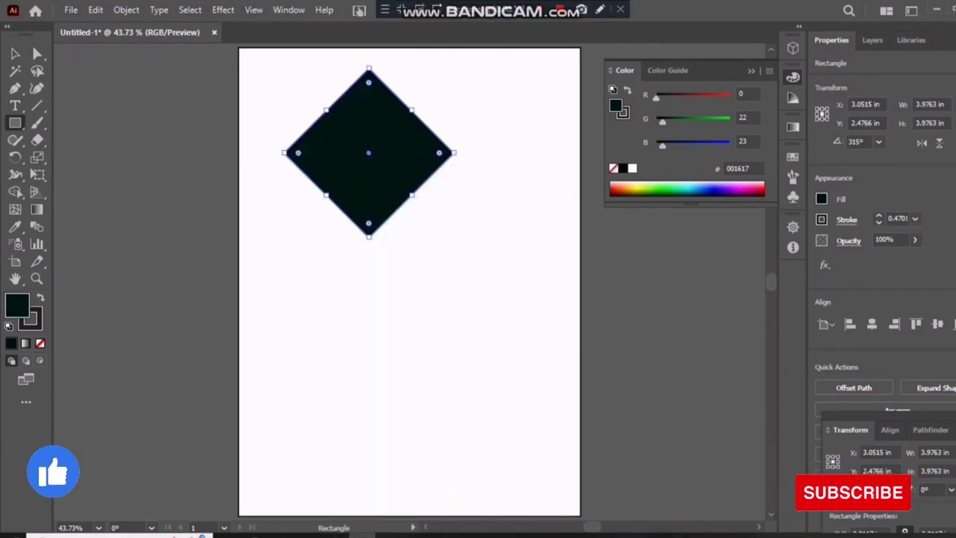
Step: Copy the diamond directly below, then move both right and scale them down together
key("v")
left_click_drag(386, 218, 403, 397)
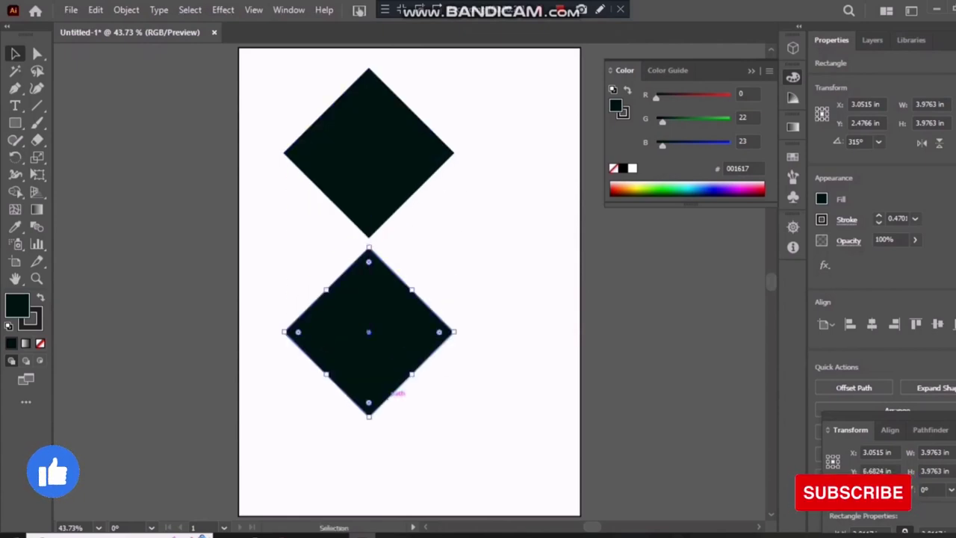
left_click_drag(260, 88, 375, 314)
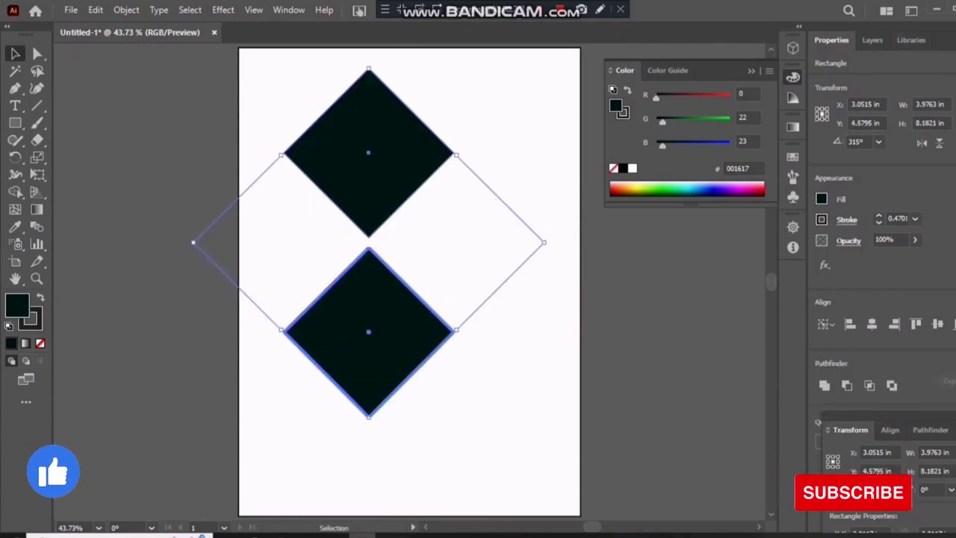
left_click_drag(415, 344, 535, 340)
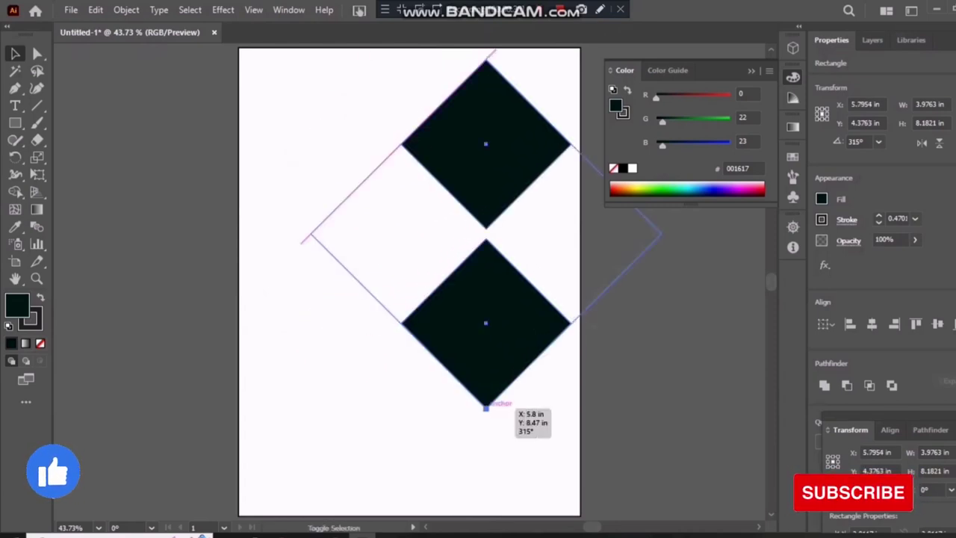
left_click_drag(485, 407, 486, 371)
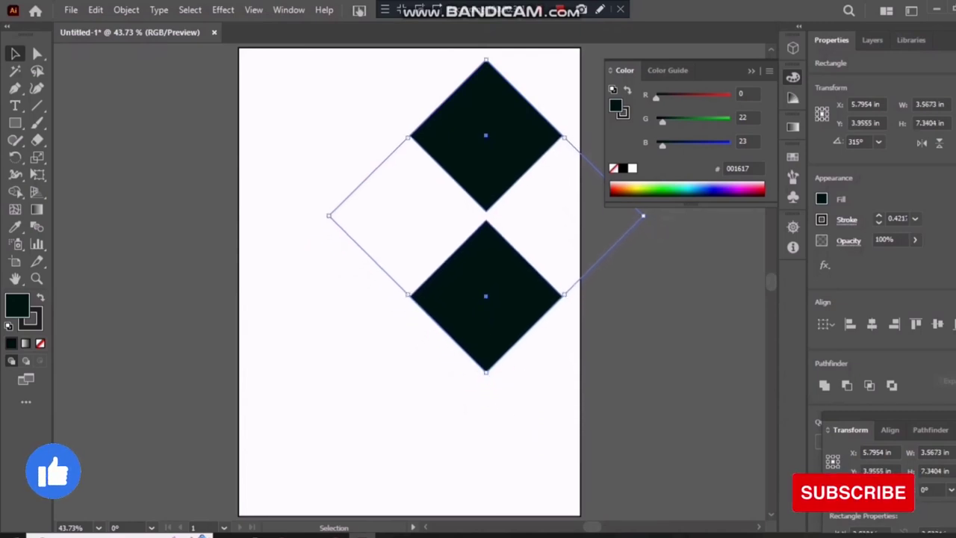
left_click_drag(564, 294, 575, 291)
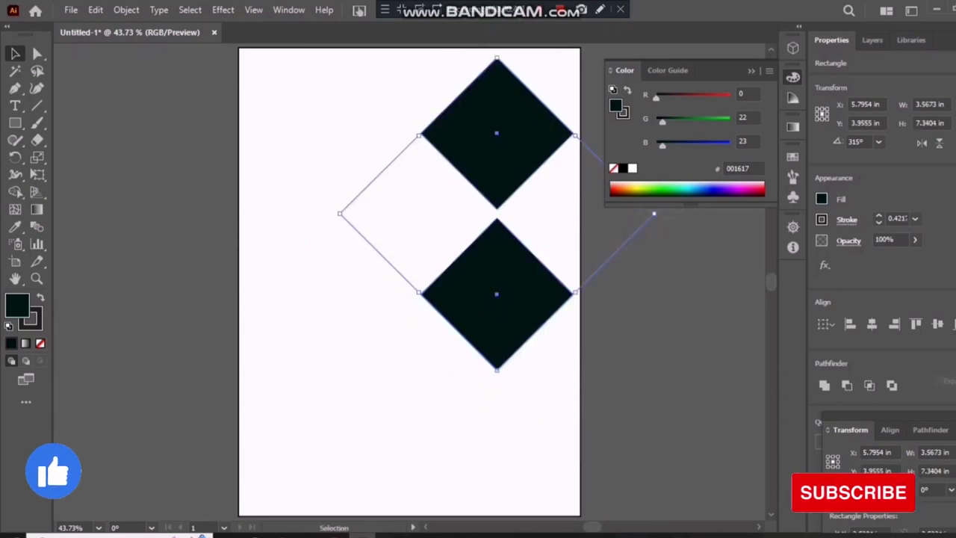
left_click(15, 87)
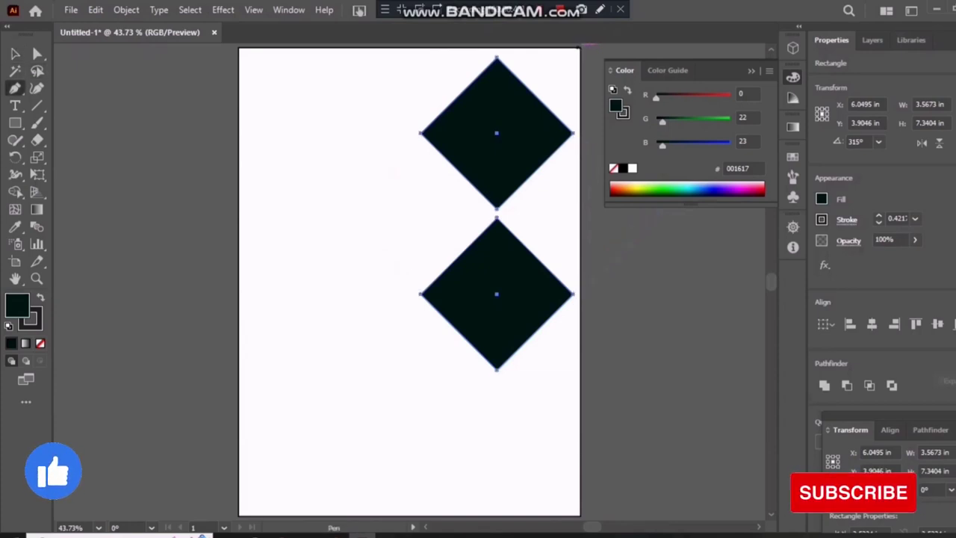
Step: Draw a dark corner triangle filling the top-right above the upper diamond
scroll(512, 58, "up", 1)
left_click(512, 59)
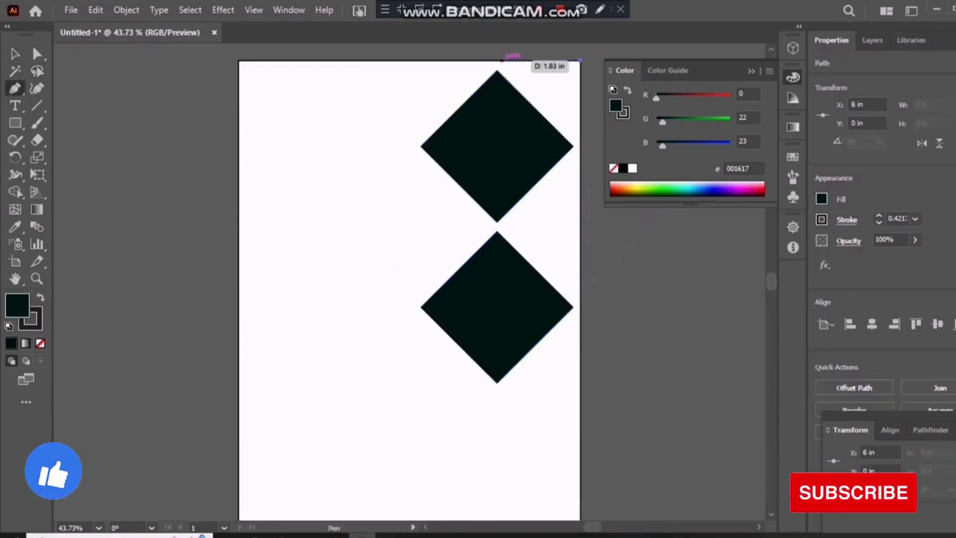
left_click(503, 60)
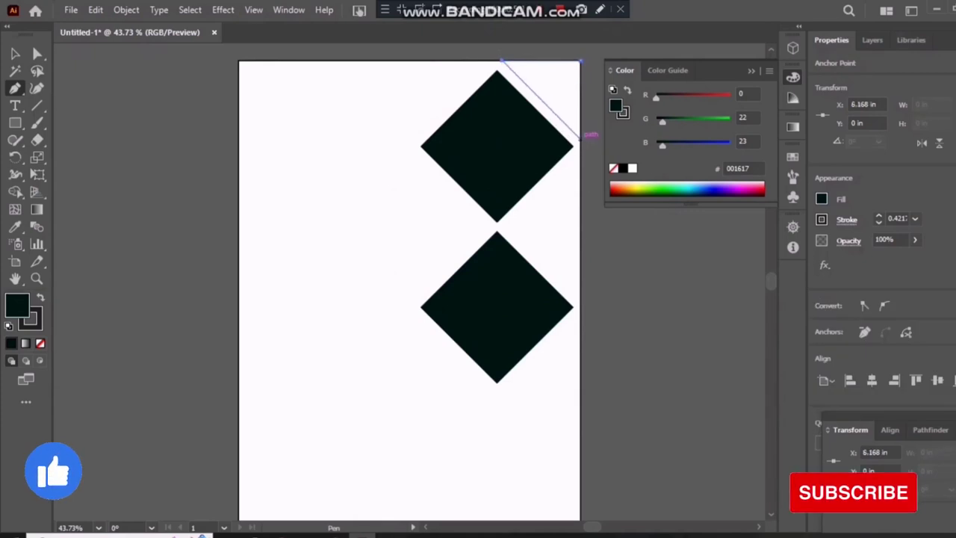
left_click(581, 138)
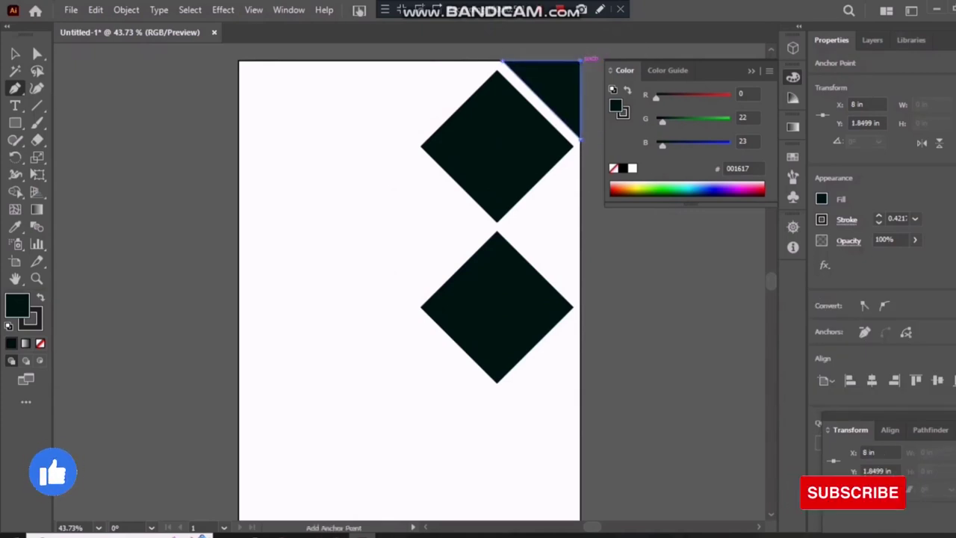
left_click(580, 61)
Step: Draw a dark wedge filling the notch between the two diamonds on the right edge
left_click(581, 152)
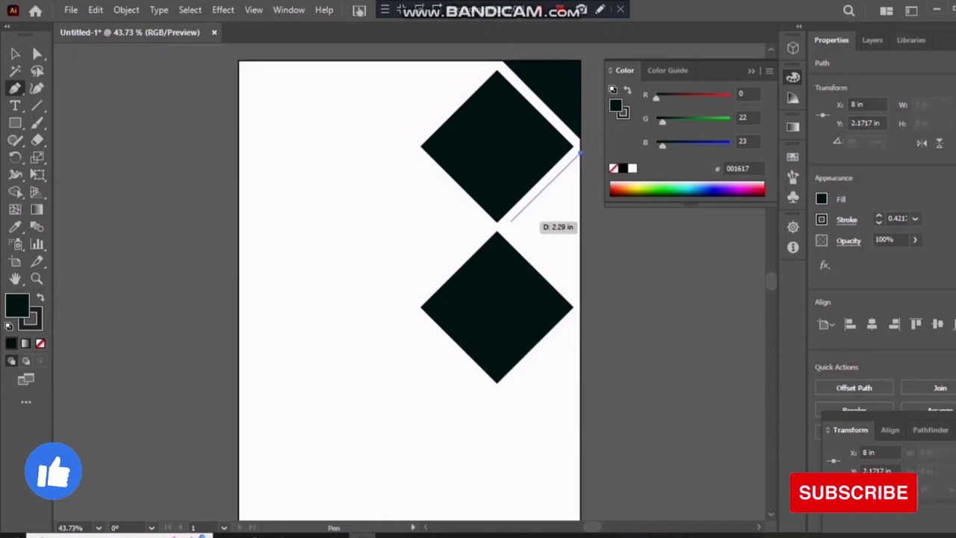
left_click(507, 223)
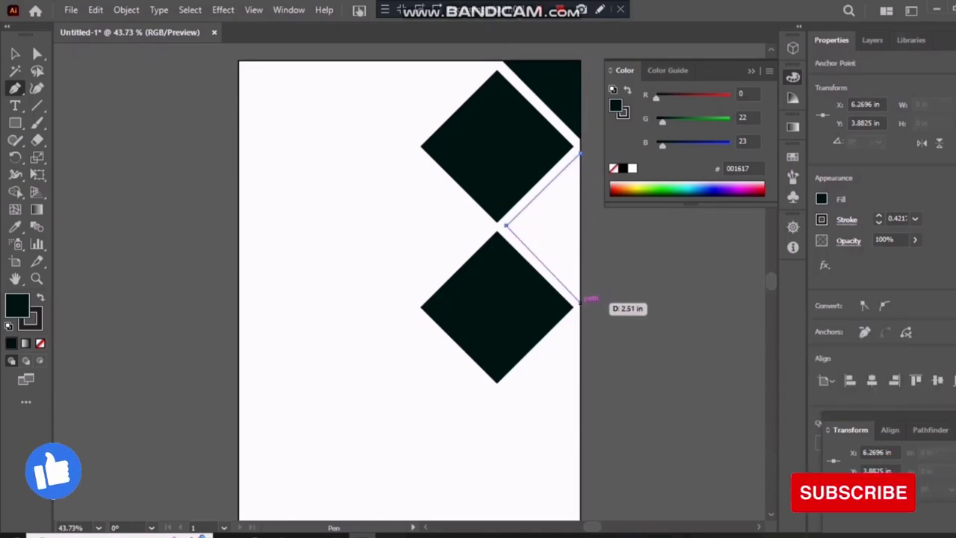
left_click(581, 302)
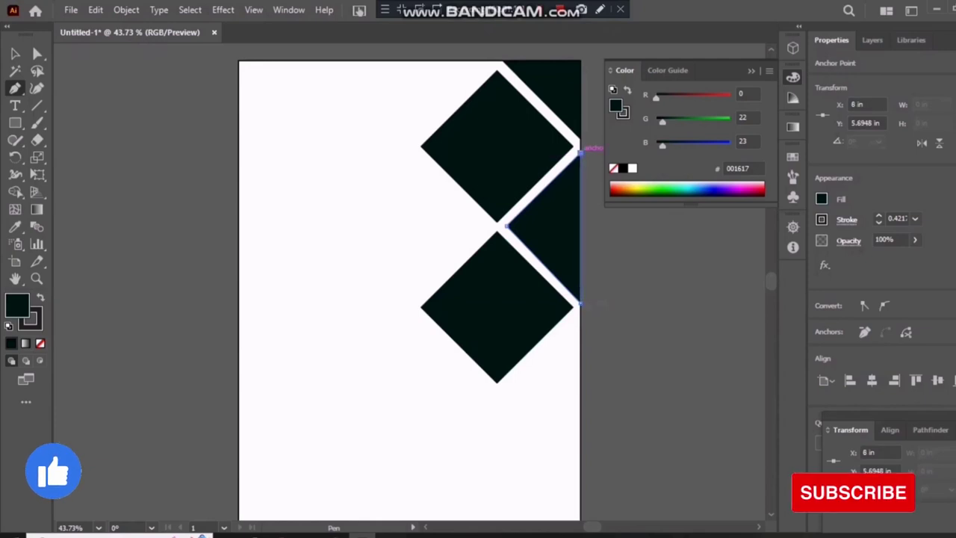
left_click(581, 152)
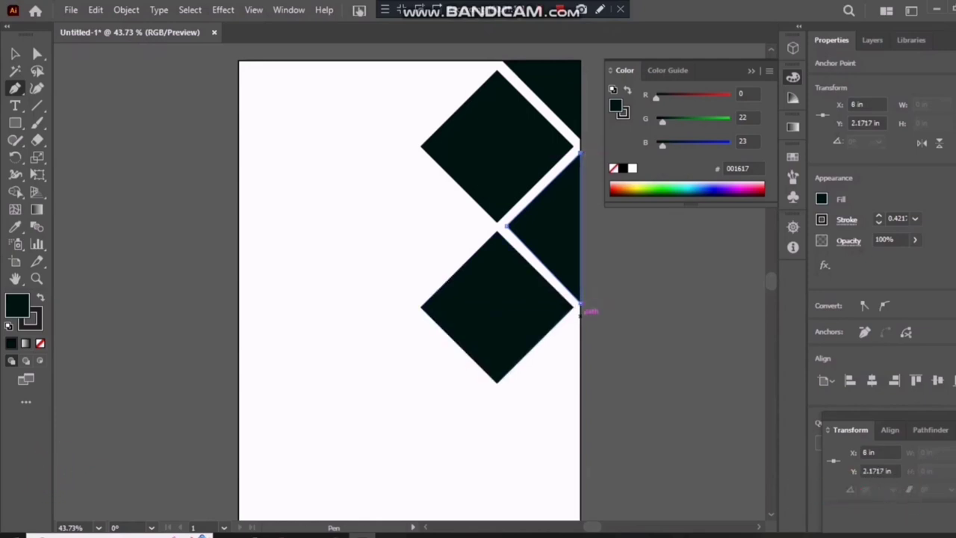
left_click(580, 312)
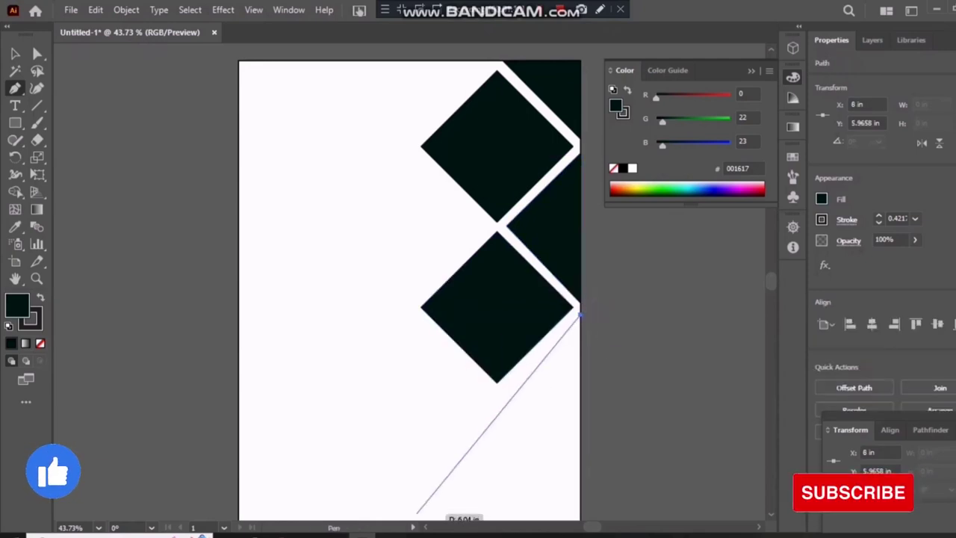
left_click_drag(117, 427, 137, 373)
key("ctrl+z")
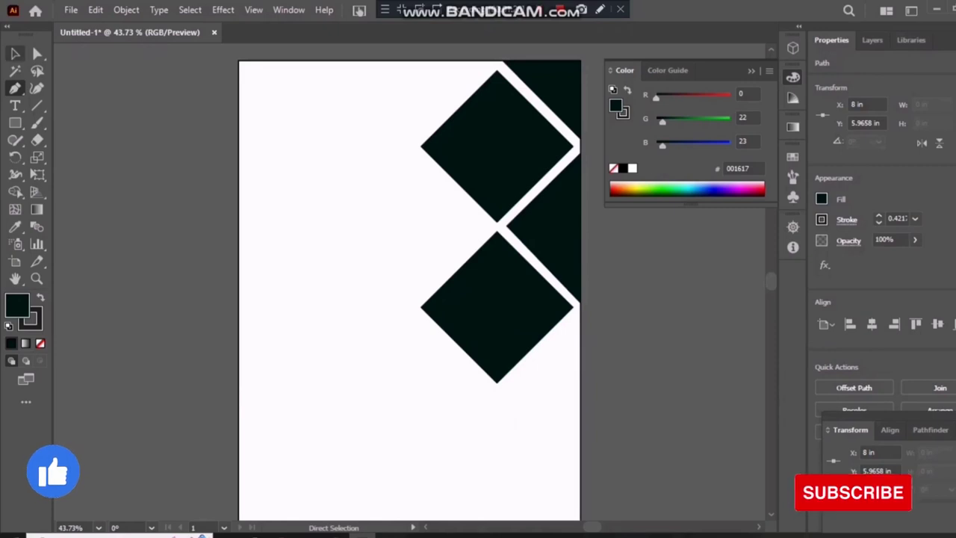
key("v")
left_click(579, 315)
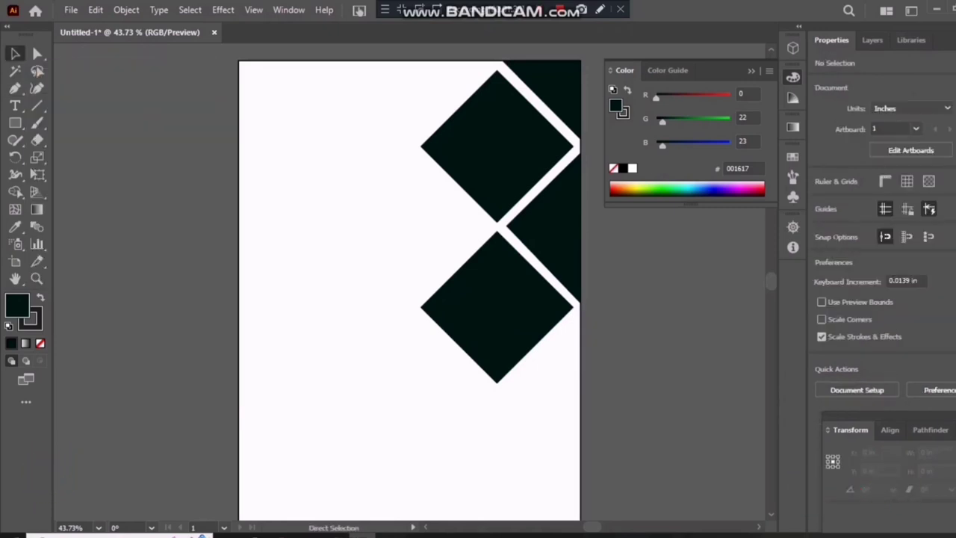
Step: Draw a large dark triangle from the lower diamond's right corner to the bottom-right corner
key("h")
left_click_drag(410, 298, 410, 233)
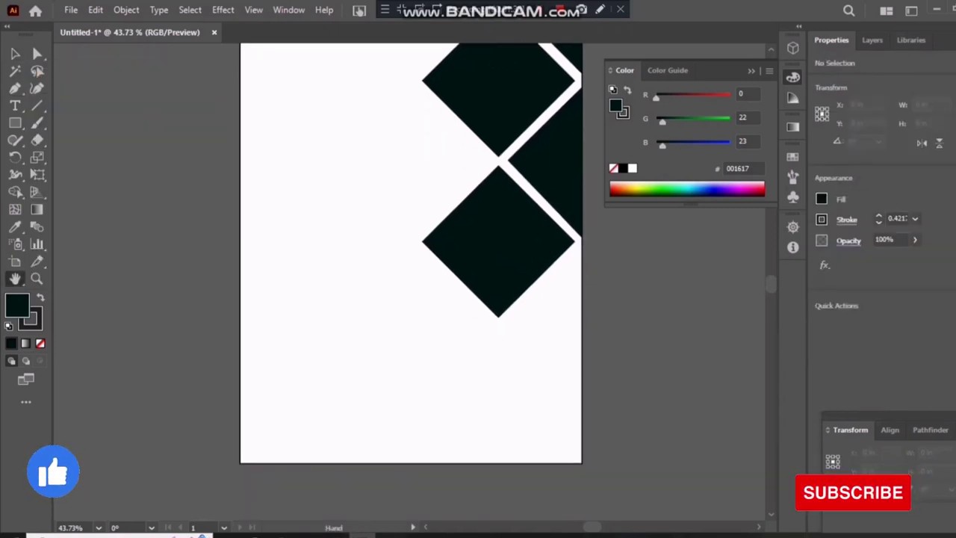
key("p")
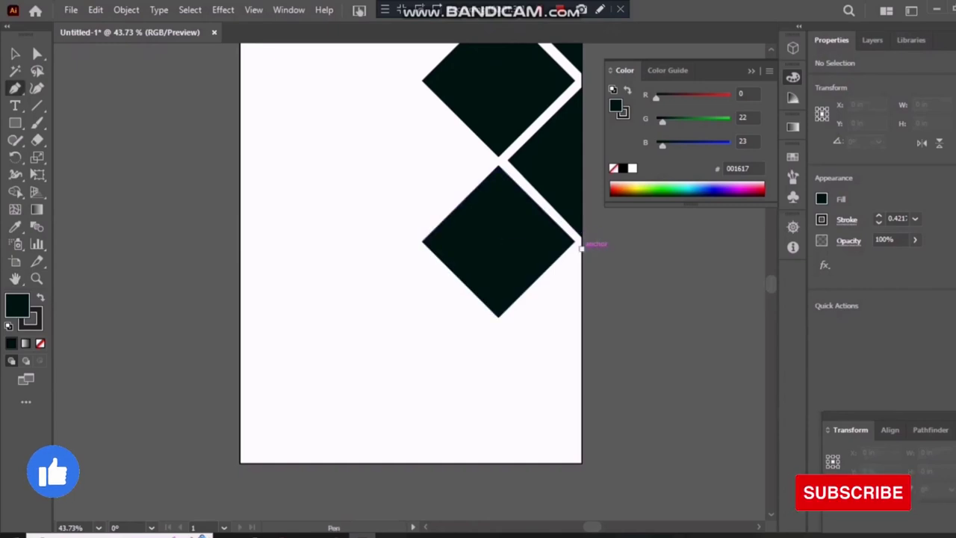
left_click(581, 246)
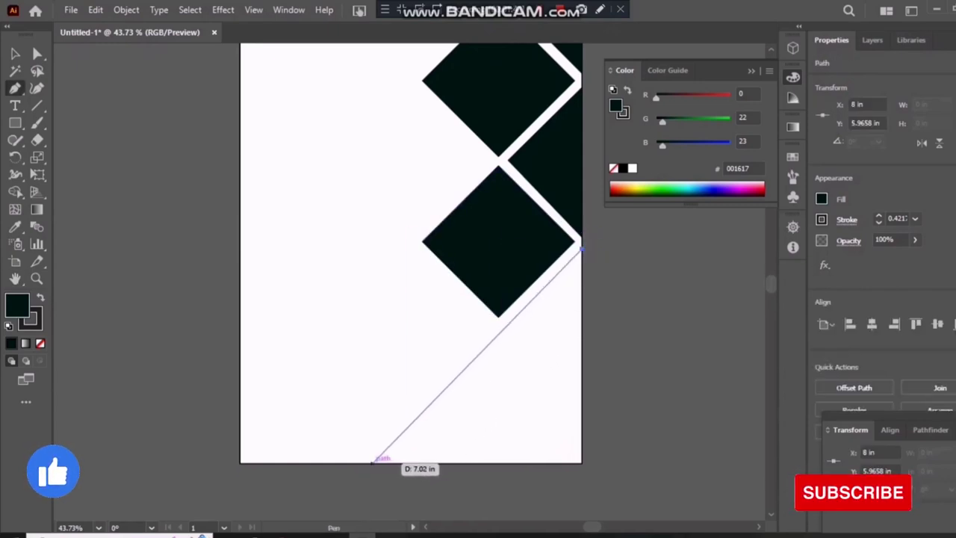
left_click(372, 463)
left_click(581, 462)
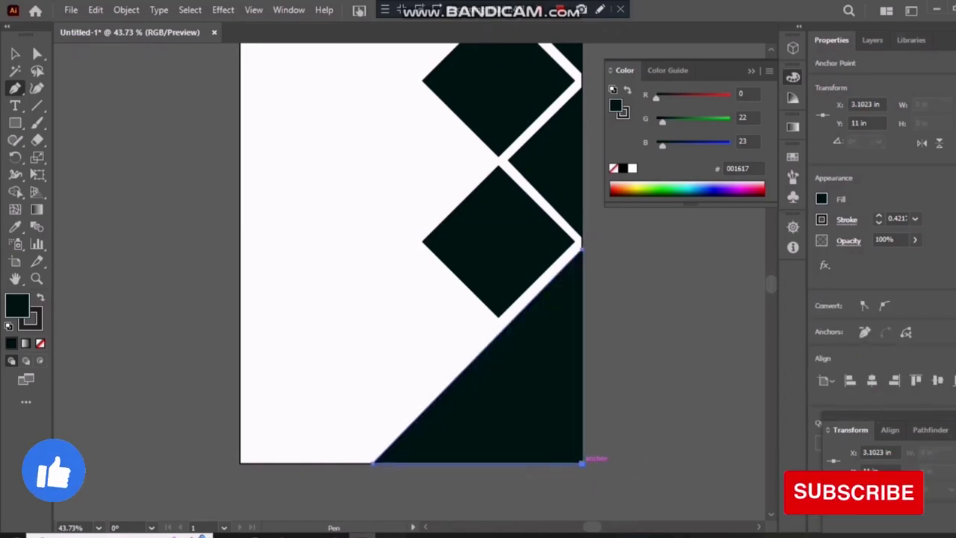
left_click(582, 248)
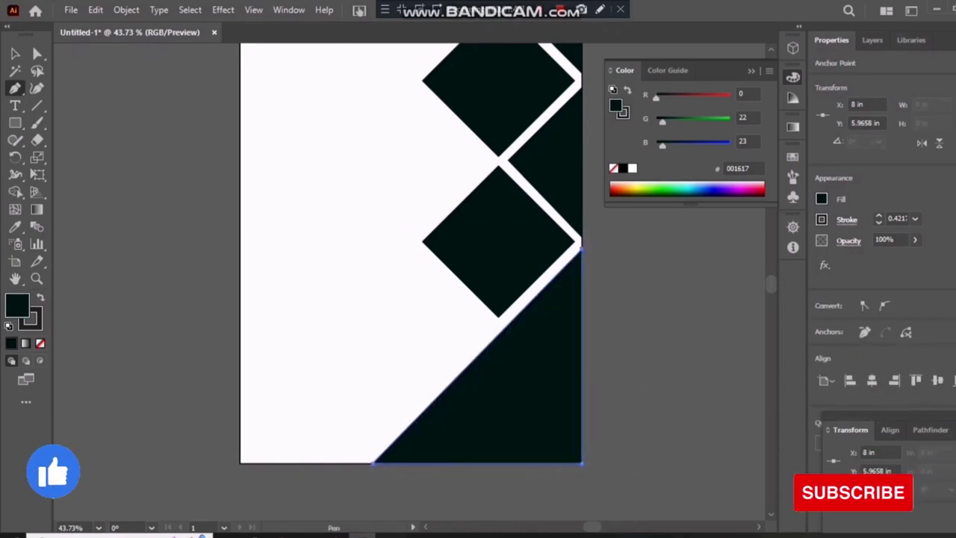
Step: Draw a tall dark rectangle on the left, tilt it, and move it down-right
key("v")
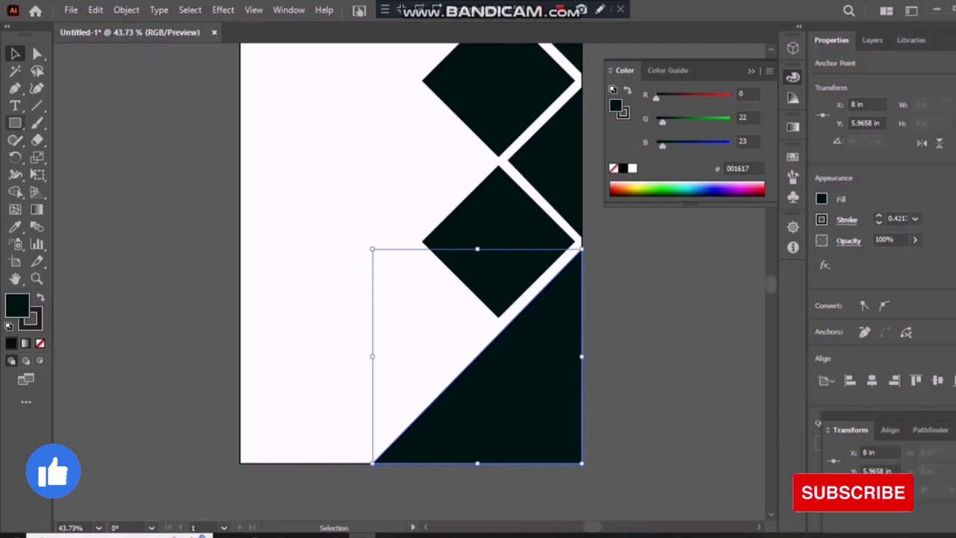
key("m")
left_click_drag(256, 101, 299, 366)
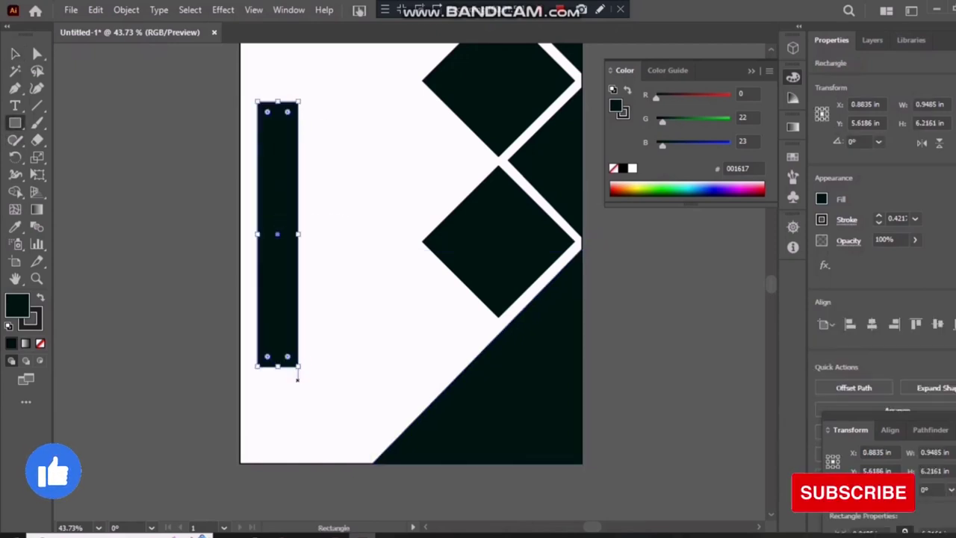
left_click_drag(316, 380, 375, 323)
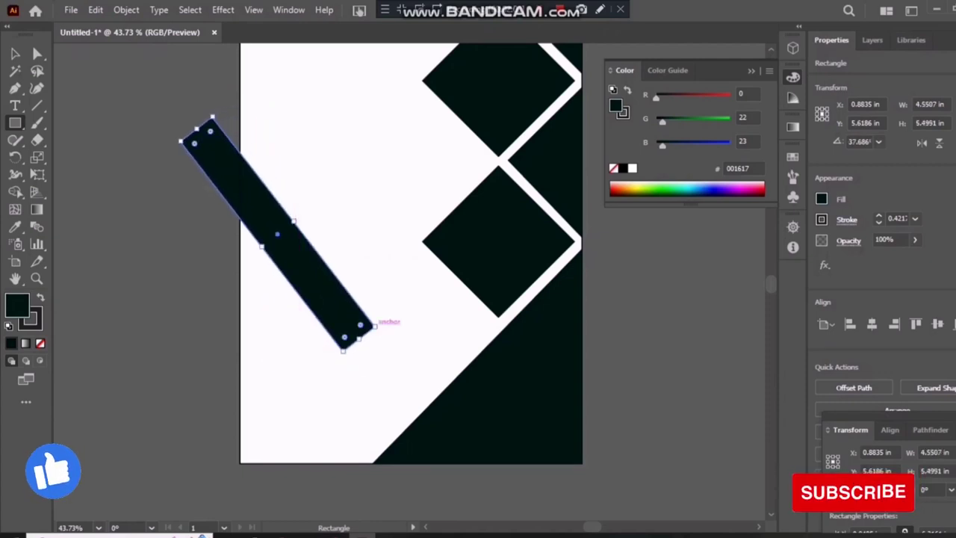
key("v")
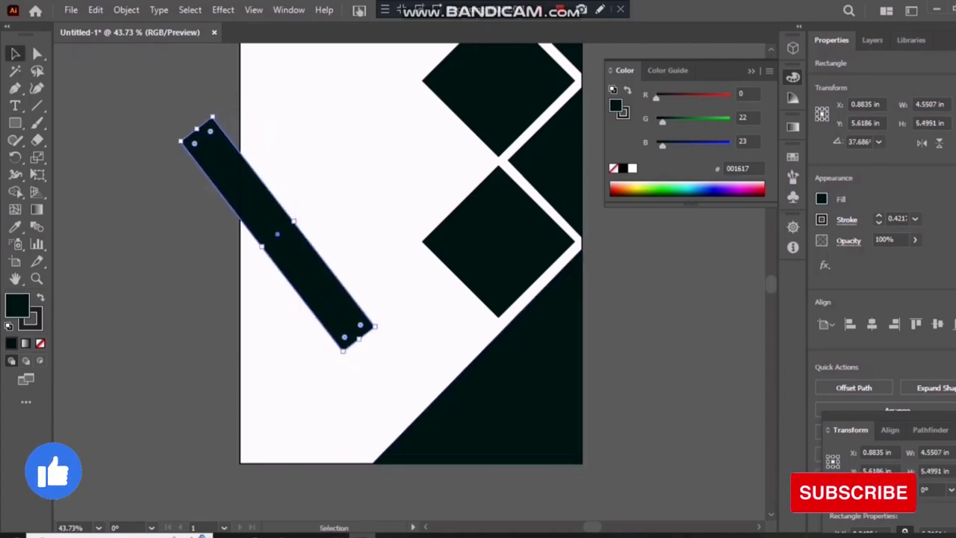
left_click_drag(334, 274, 544, 396)
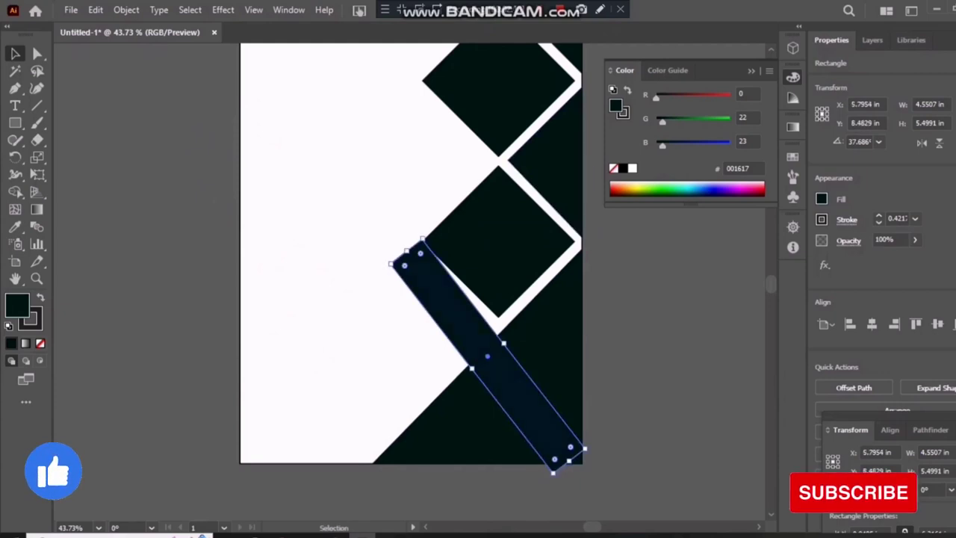
Step: Fill the bar blue #001699, rotate it to 45°, and narrow it across the lower diamond
left_click_drag(661, 144, 699, 144)
left_click_drag(482, 350, 490, 367)
left_click_drag(609, 476, 624, 463)
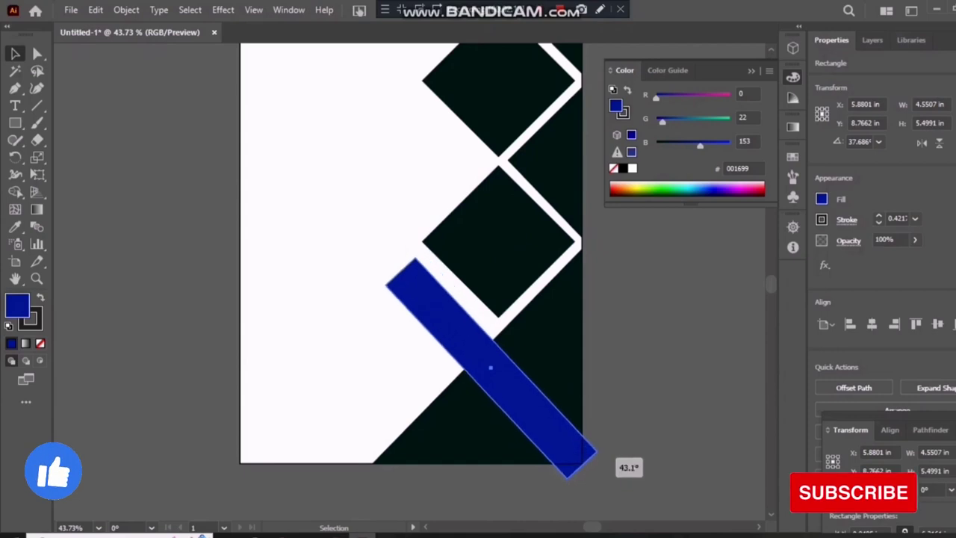
left_click_drag(575, 429, 586, 411)
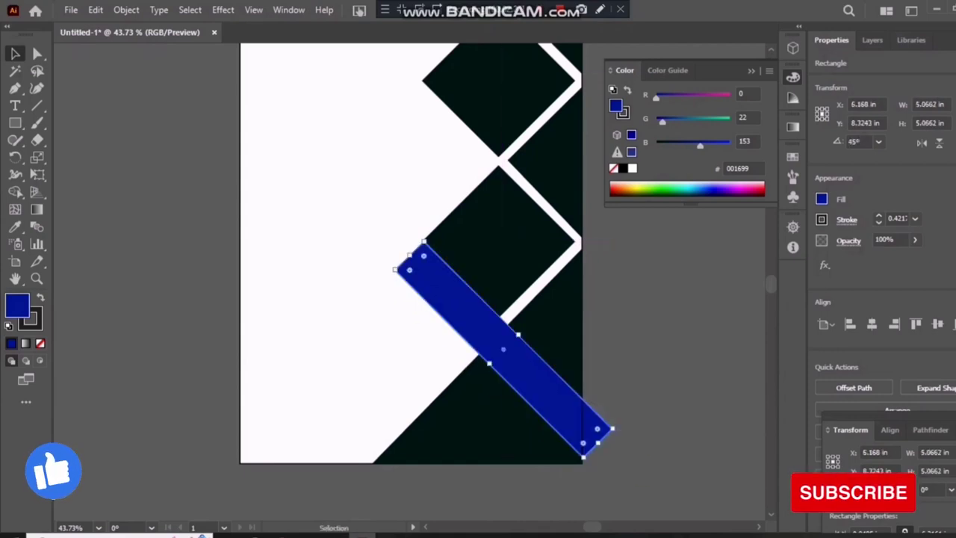
left_click_drag(498, 342, 497, 340)
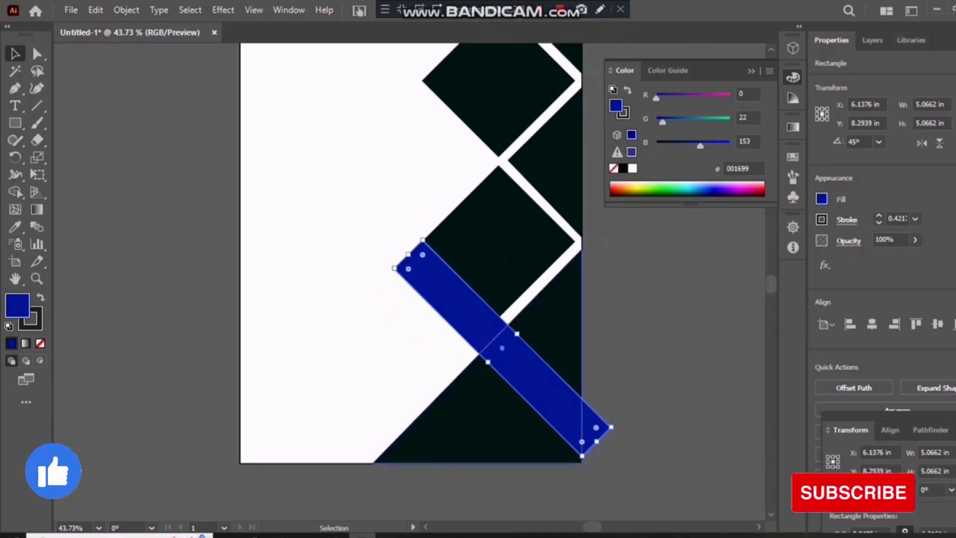
mouse_move(593, 449)
left_mouse_down()
mouse_move(582, 489)
mouse_move(555, 487)
mouse_move(567, 482)
left_mouse_up()
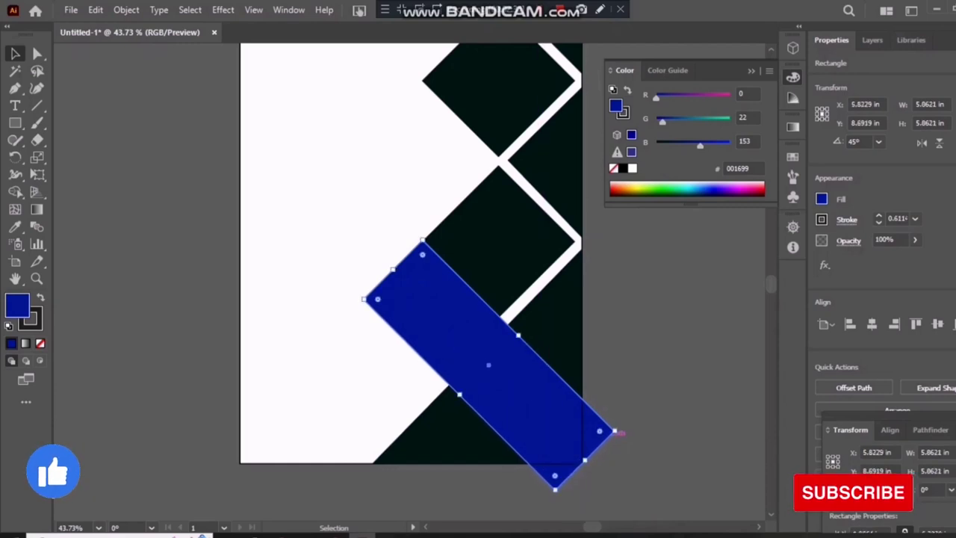
left_click_drag(459, 394, 494, 358)
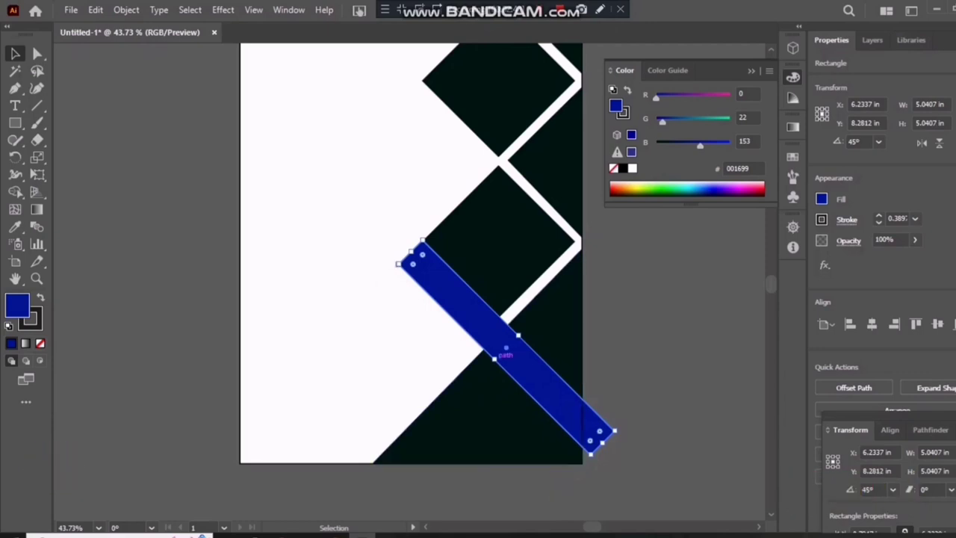
left_click_drag(494, 358, 415, 398)
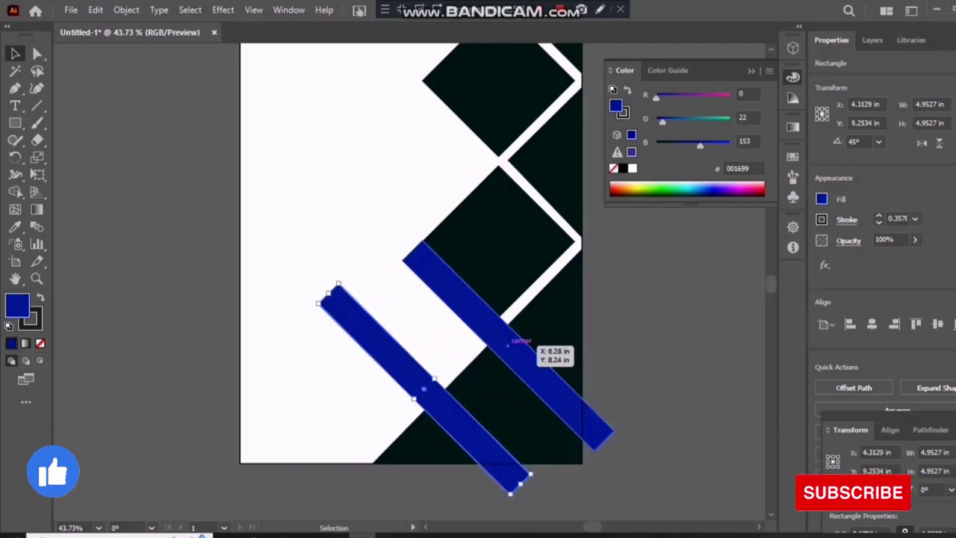
Step: Copy the blue bar and round the first bar's top-left corner
left_click(513, 346)
key("a")
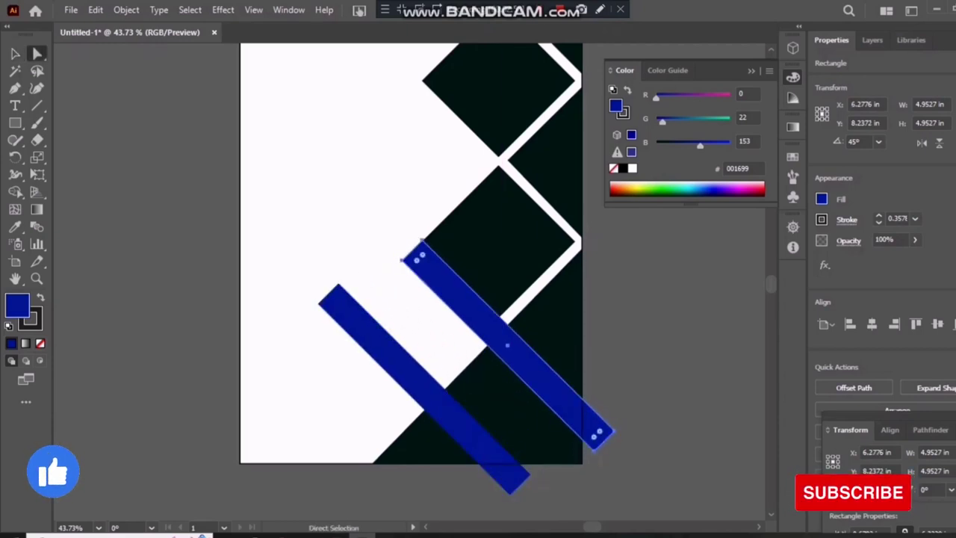
left_click_drag(420, 257, 484, 262)
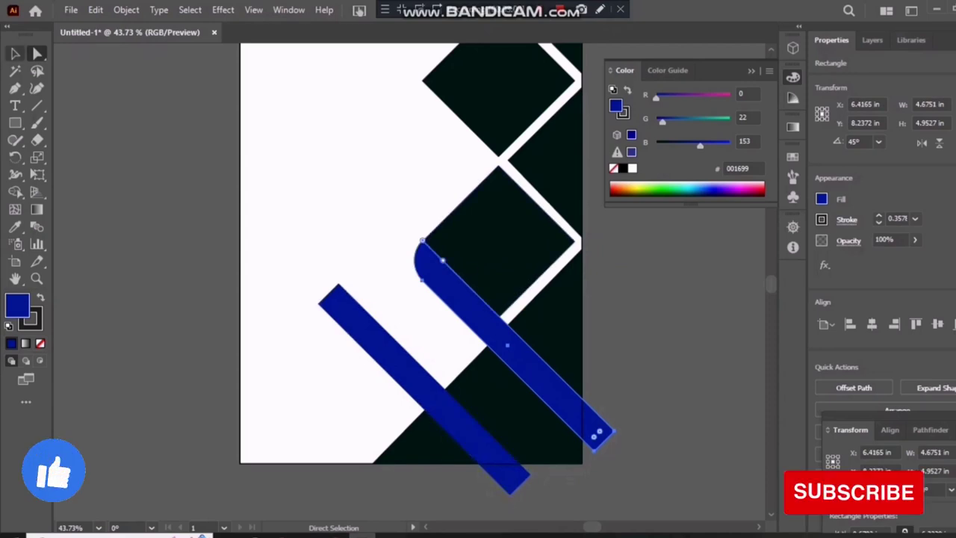
key("v")
left_click(403, 260)
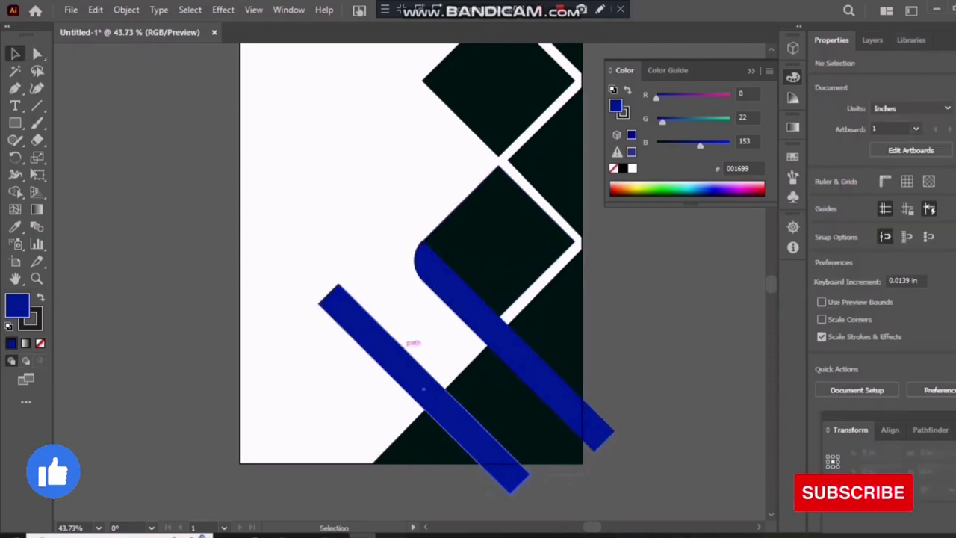
Step: Set the second bar beside the first and round its top corners
mouse_move(423, 388)
left_mouse_down()
mouse_move(410, 399)
mouse_move(423, 389)
left_mouse_up()
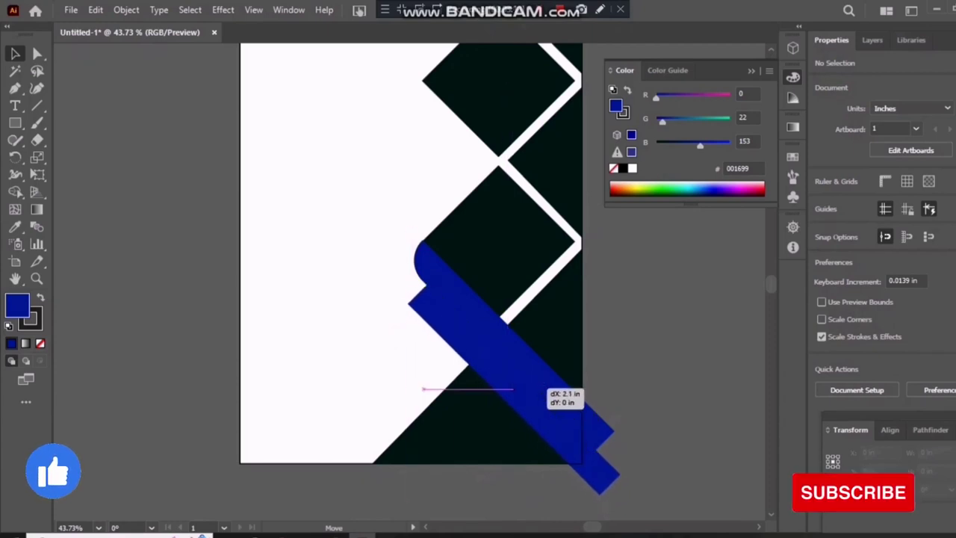
left_click_drag(512, 389, 514, 388)
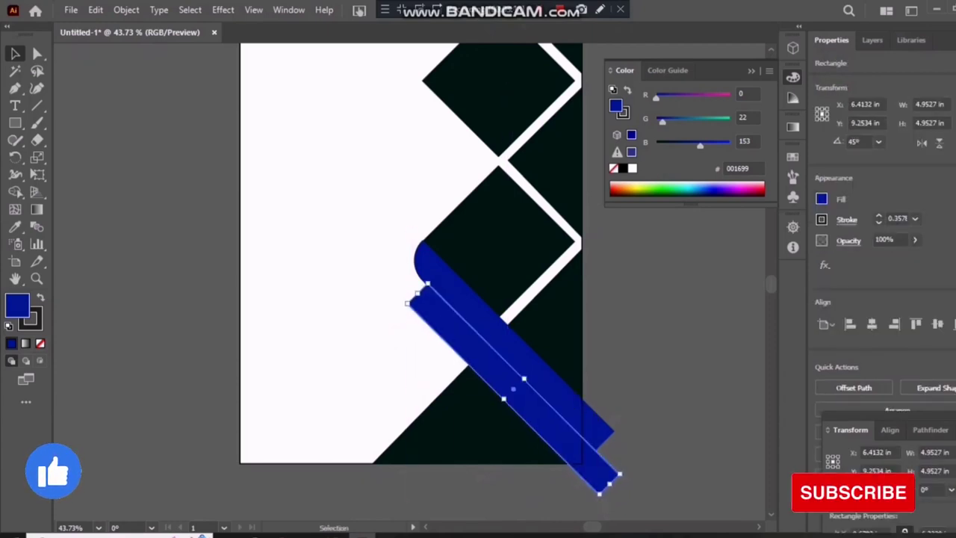
key("Left")
key("Left")
key("Left")
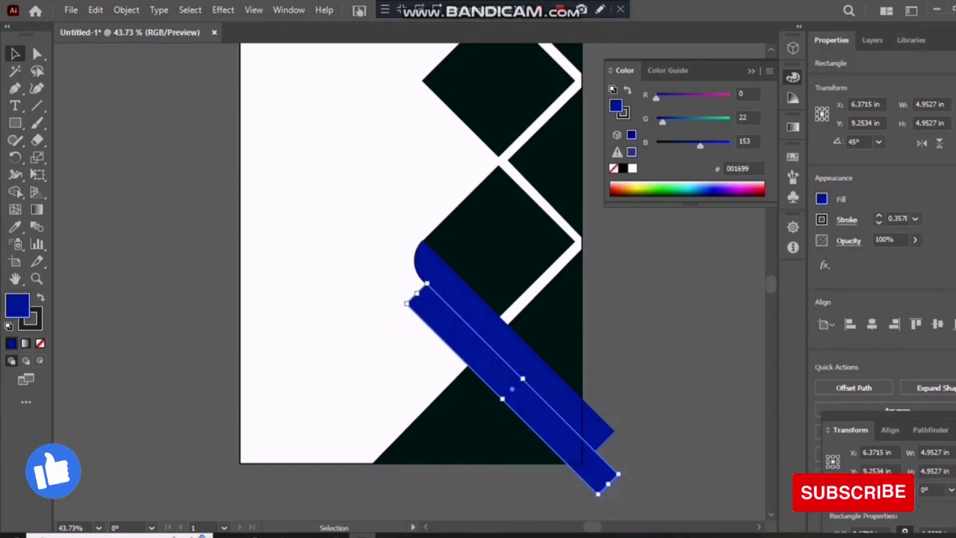
key("a")
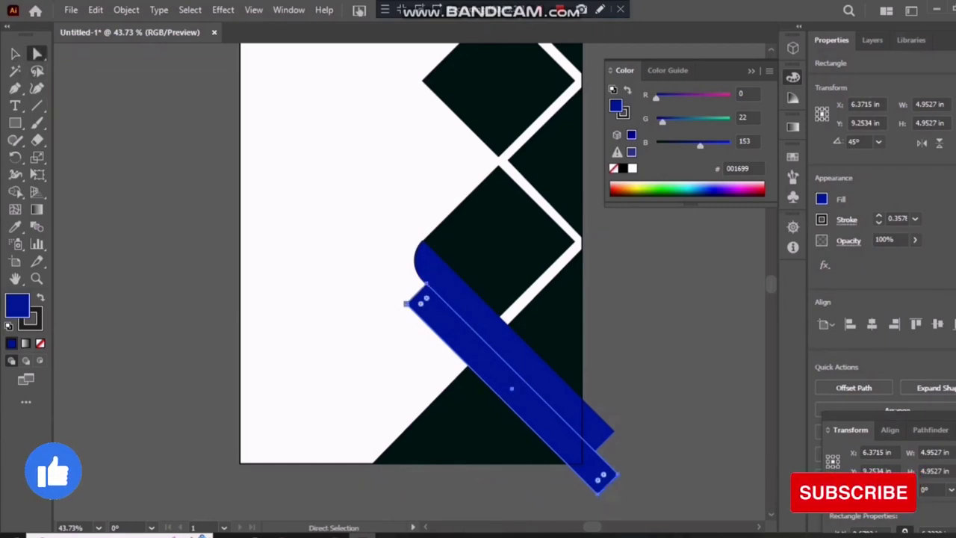
left_click_drag(422, 301, 484, 317)
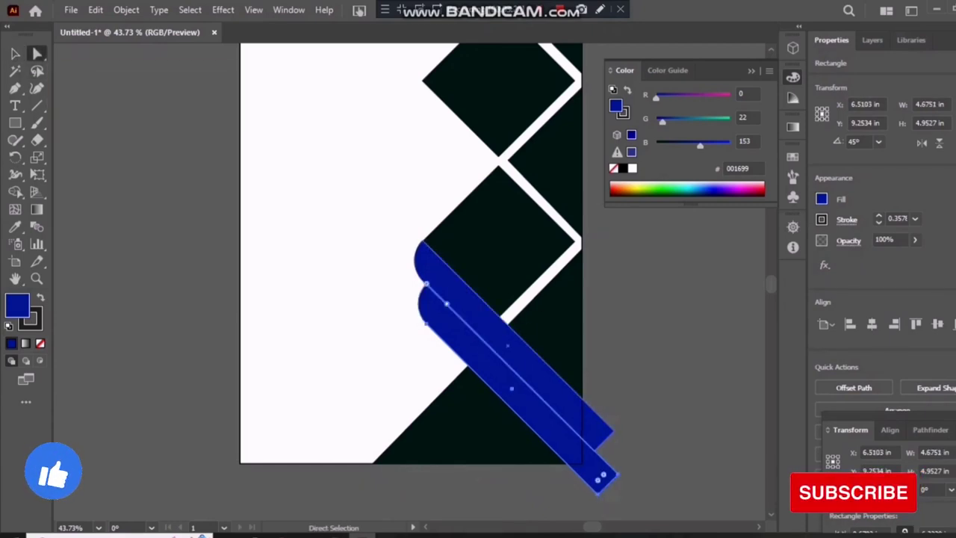
key("ctrl+shift+a")
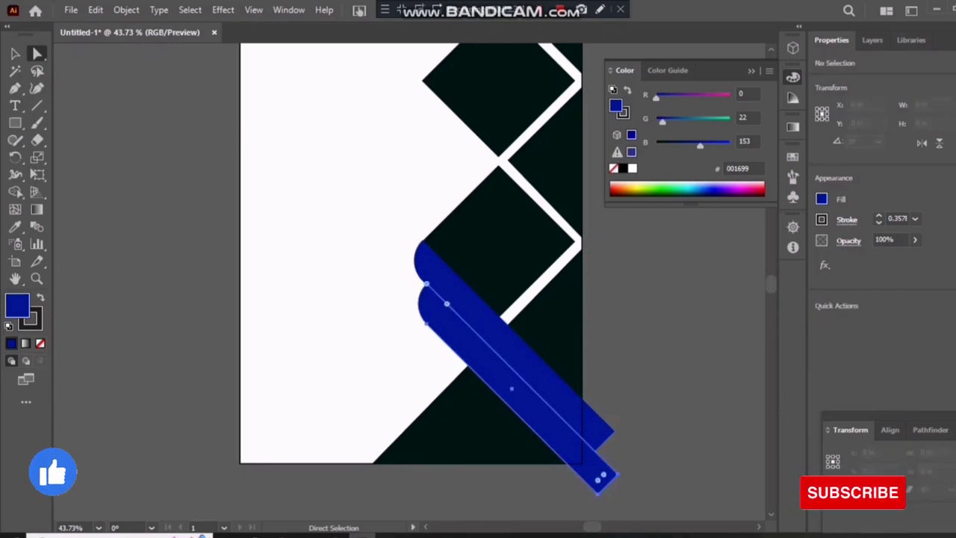
Step: Add a third bar copy further down the diagonal
left_click(512, 388)
left_click_drag(512, 388, 519, 435)
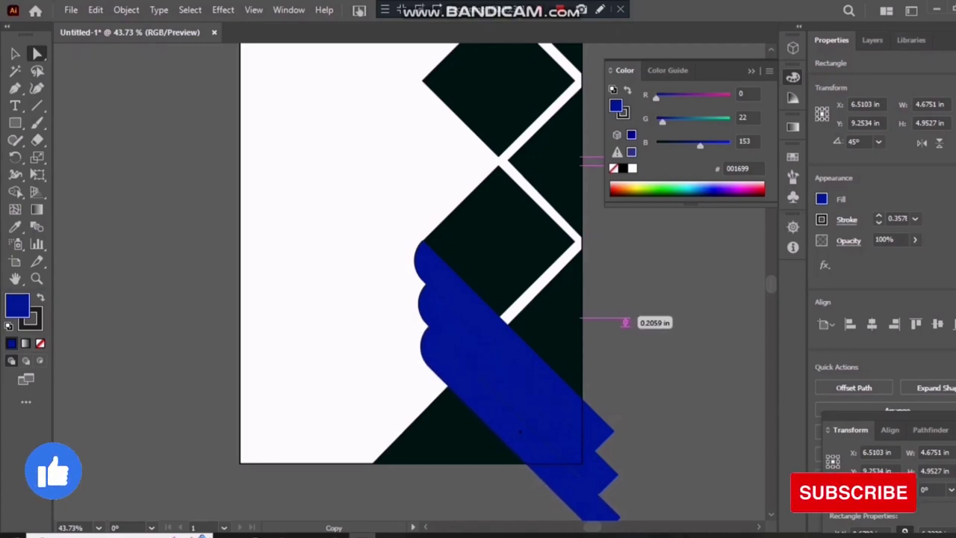
key("ctrl+shift+a")
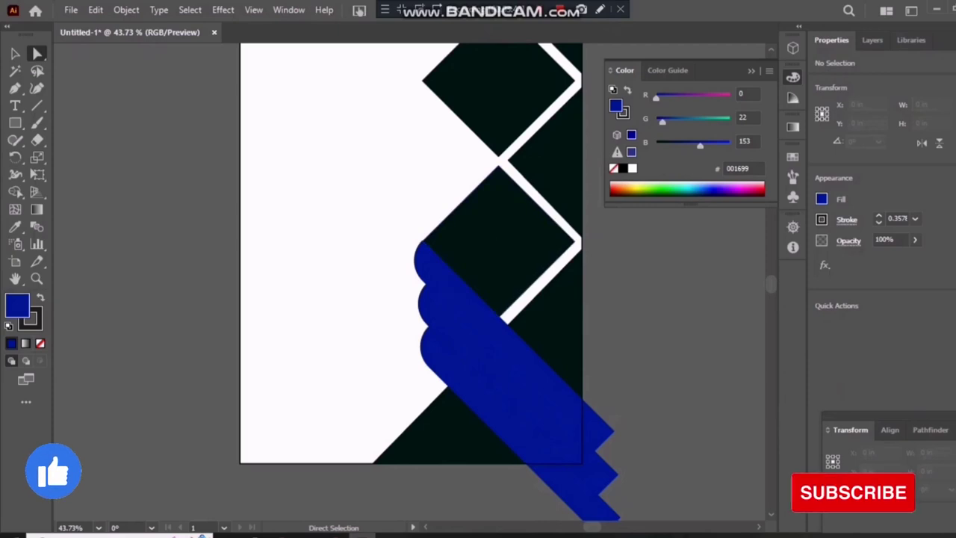
Step: Fit the artboard in view and draw a five-point band from the left edge to the diamonds' notch
key("v")
left_click(98, 527)
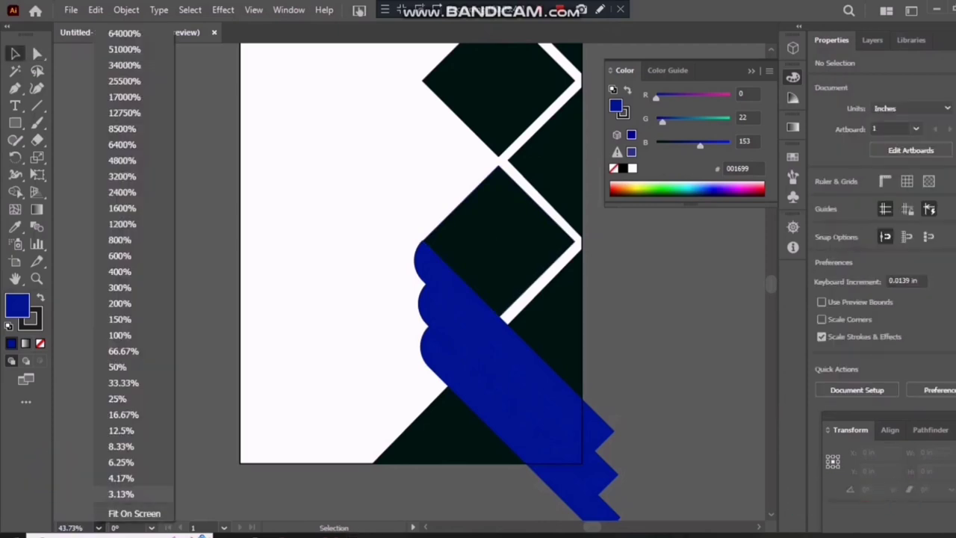
left_click(120, 514)
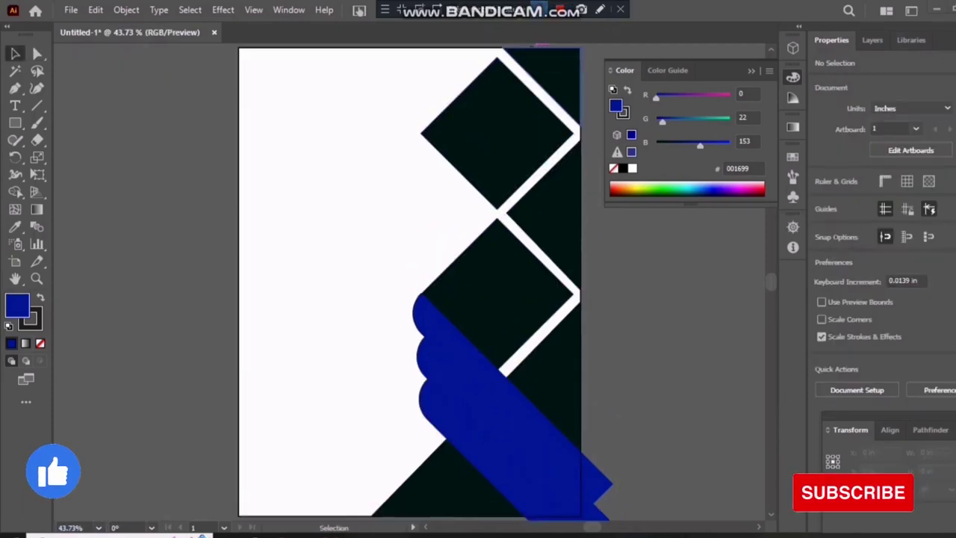
left_click(15, 87)
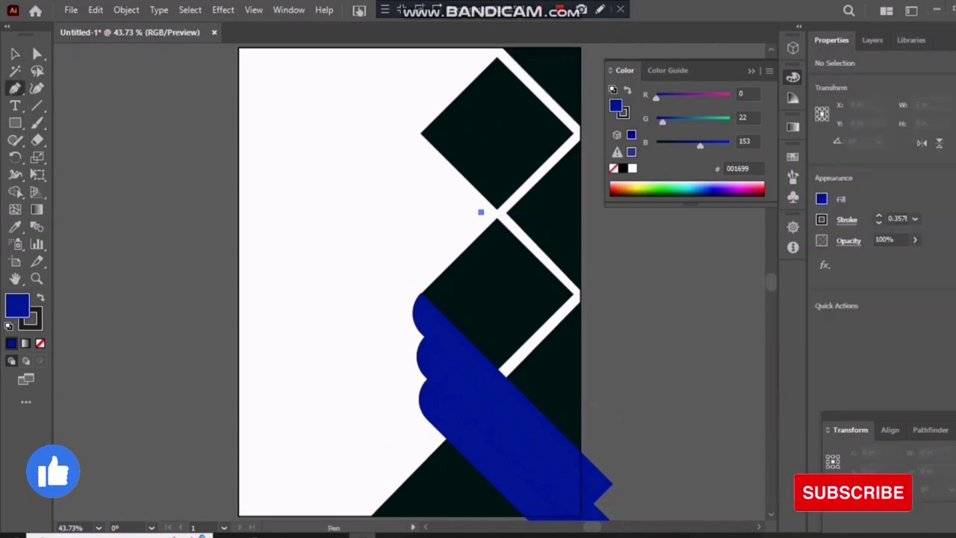
left_click(480, 212)
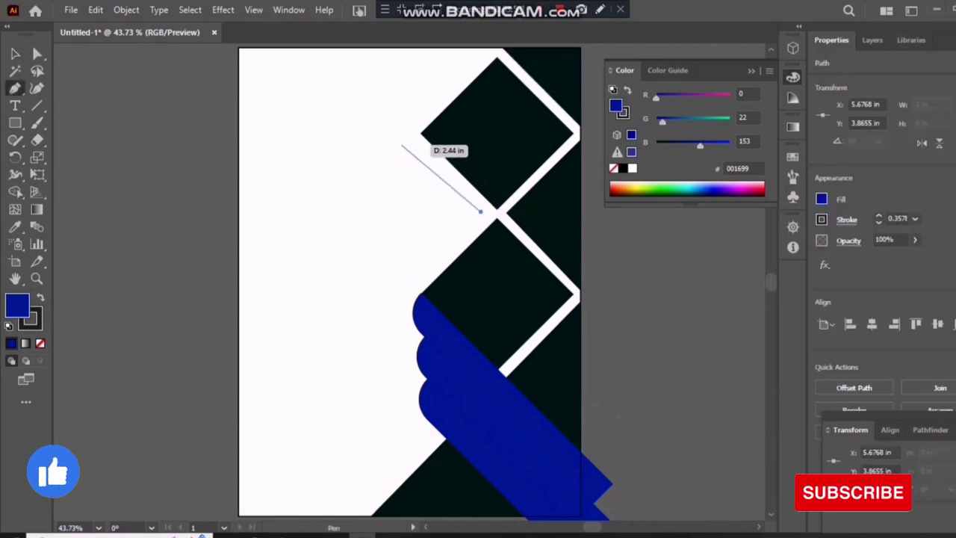
left_click(408, 137)
left_click(239, 140)
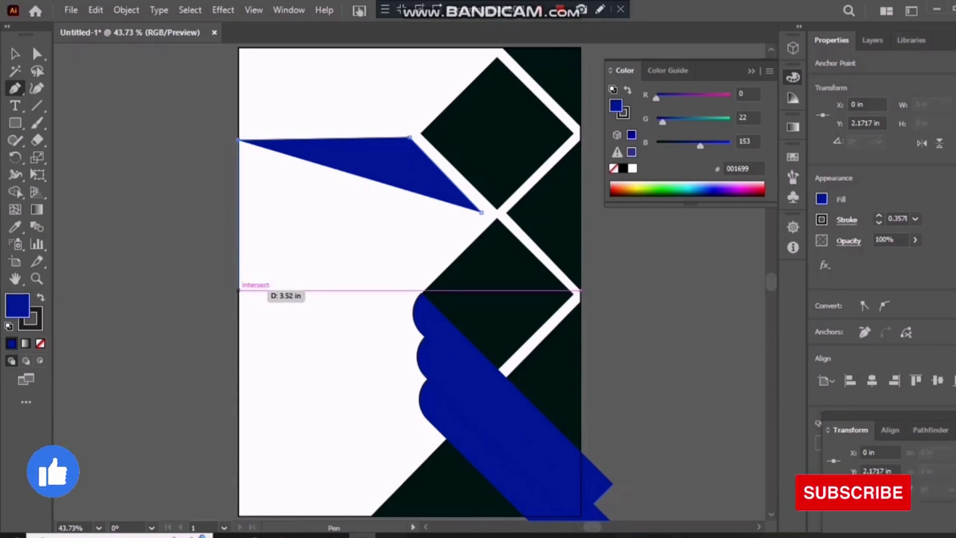
left_click(240, 289)
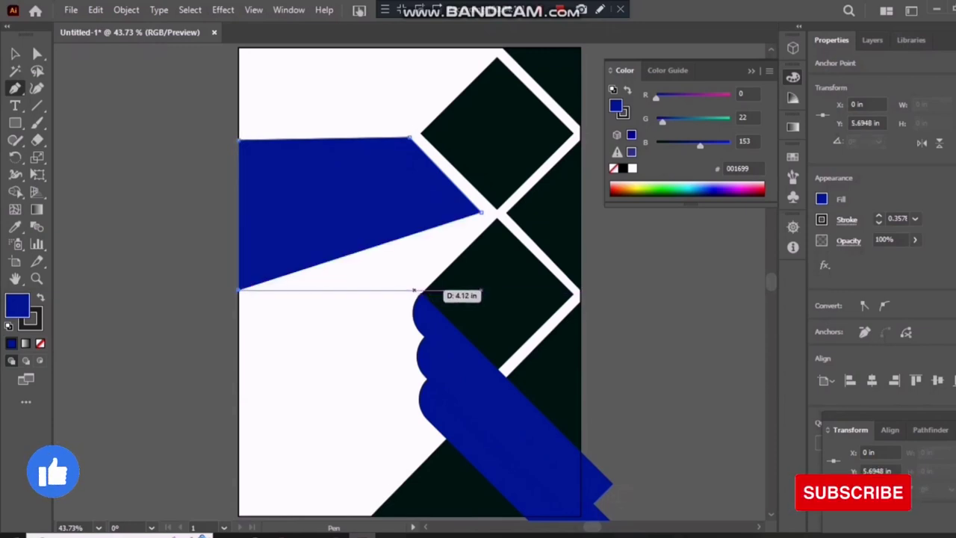
left_click(415, 290)
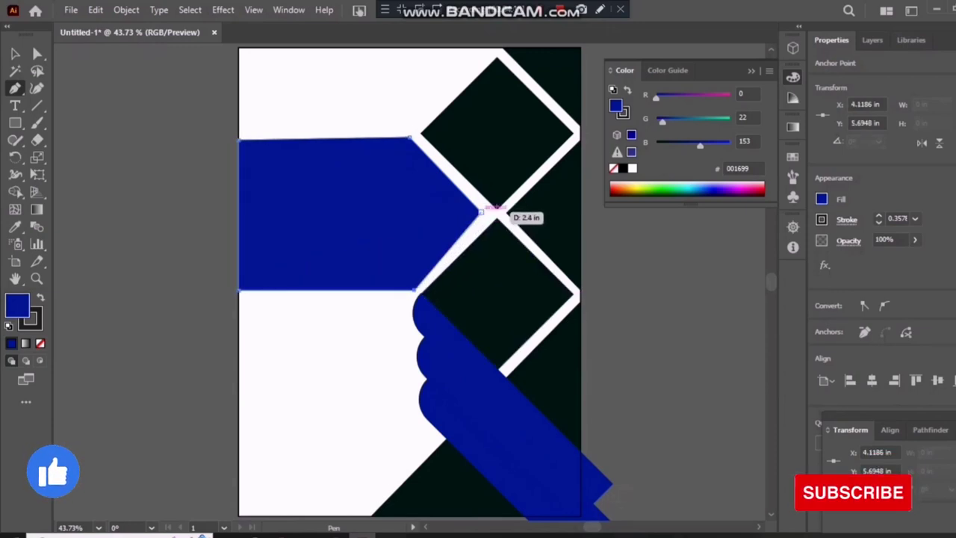
left_click(482, 211)
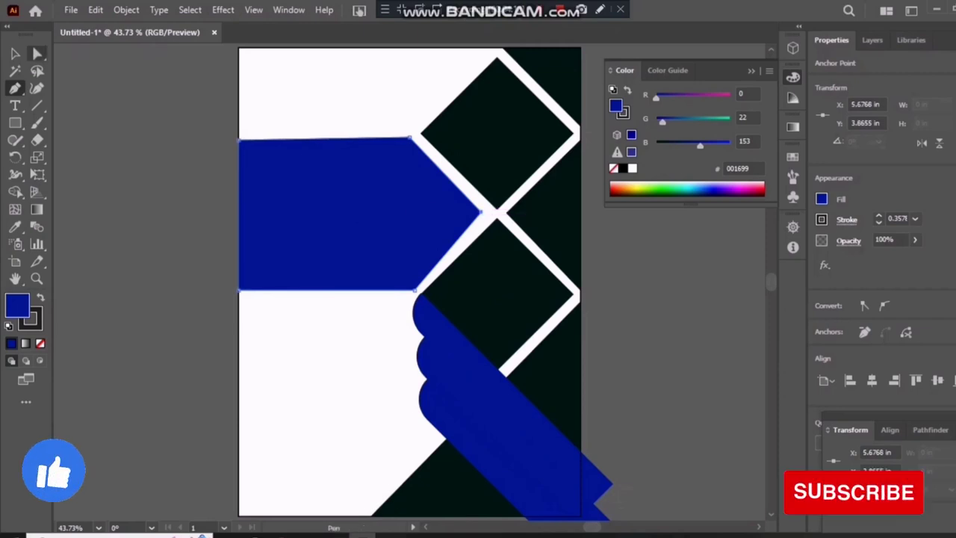
Step: Adjust the band's anchors so its point sits in the notch and edges align
key("a")
left_click_drag(414, 288, 414, 288)
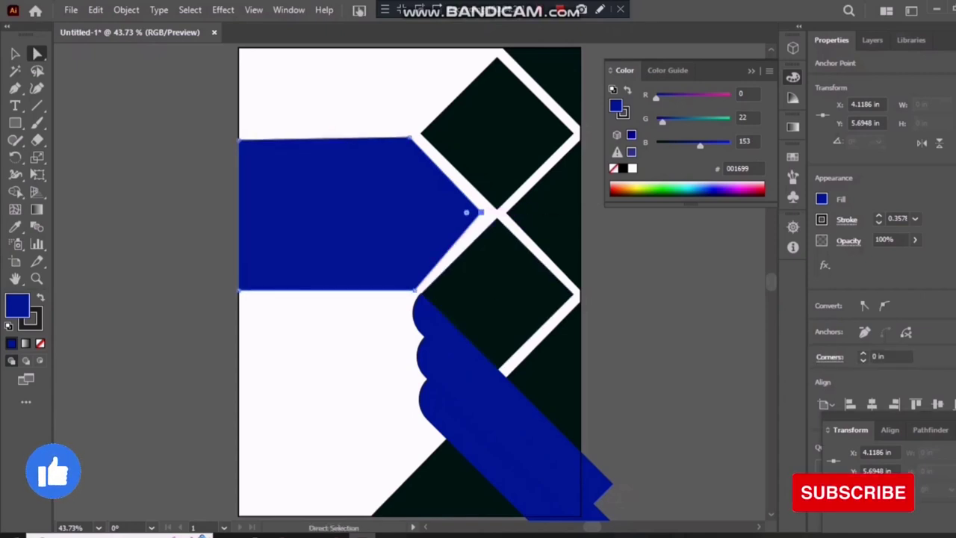
left_click_drag(482, 213, 493, 213)
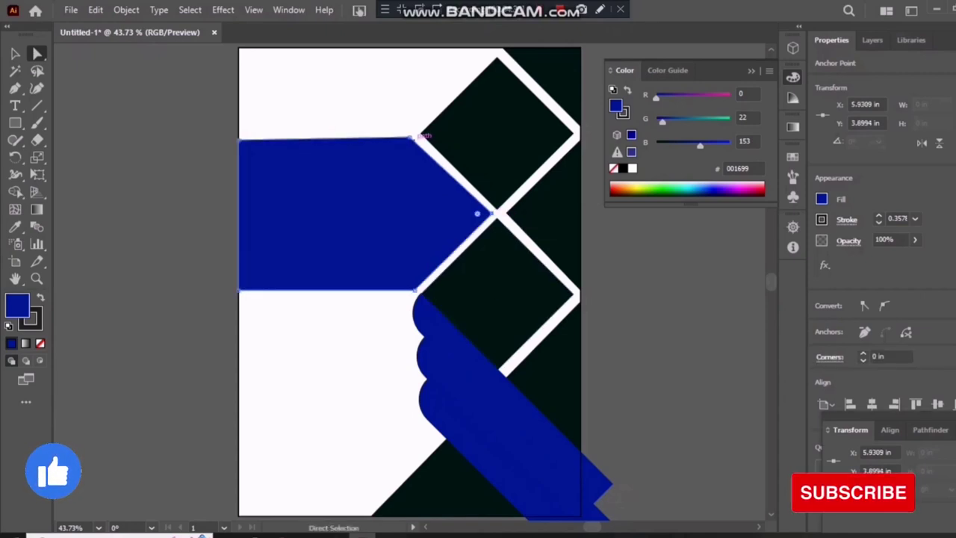
left_click_drag(416, 137, 415, 138)
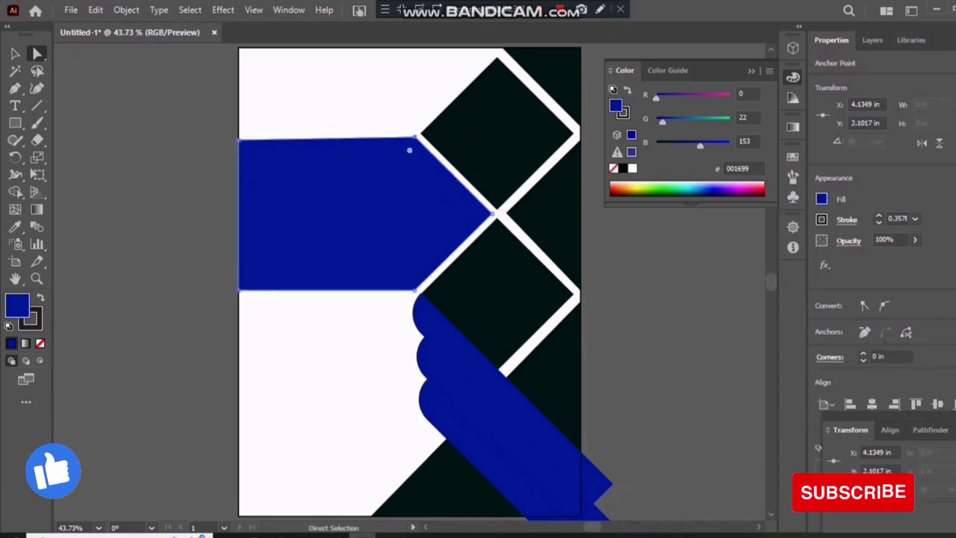
key("v")
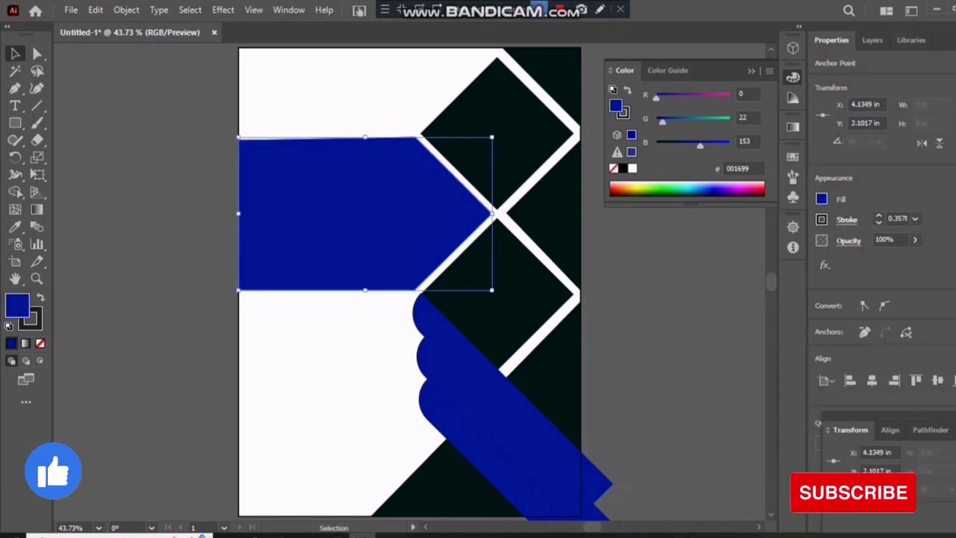
Step: Clear the selection and start a path along the lower diamond's edge at the right border
left_click(15, 88)
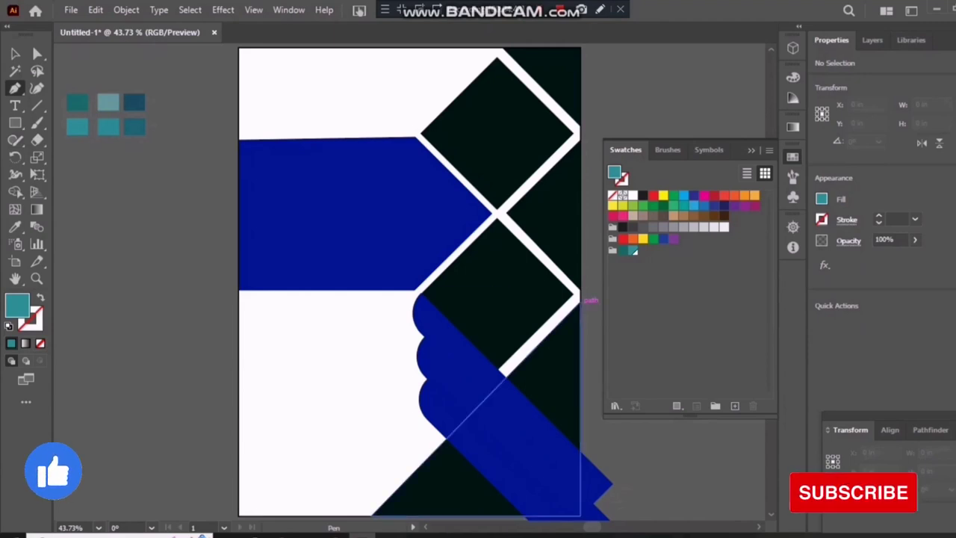
key("v")
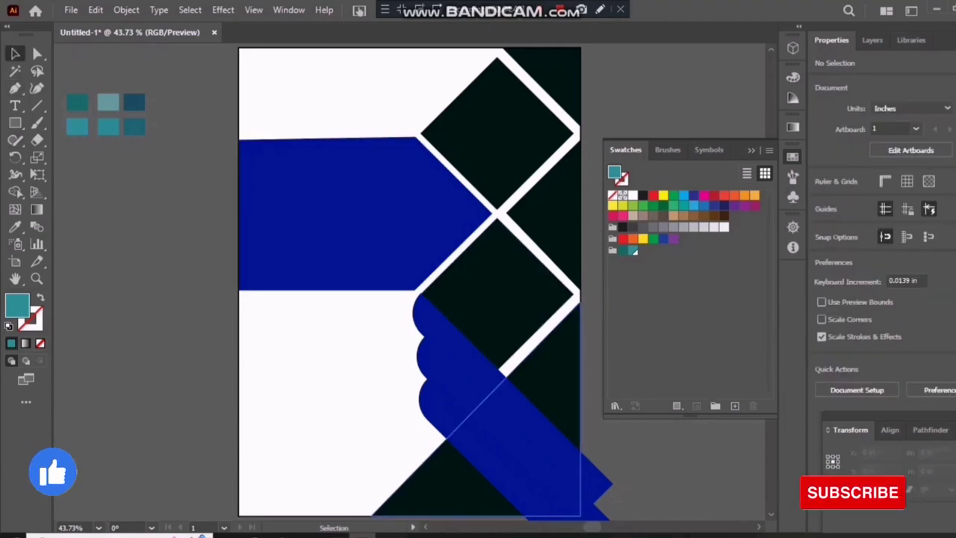
left_click(478, 407)
left_click(149, 299)
left_click(15, 87)
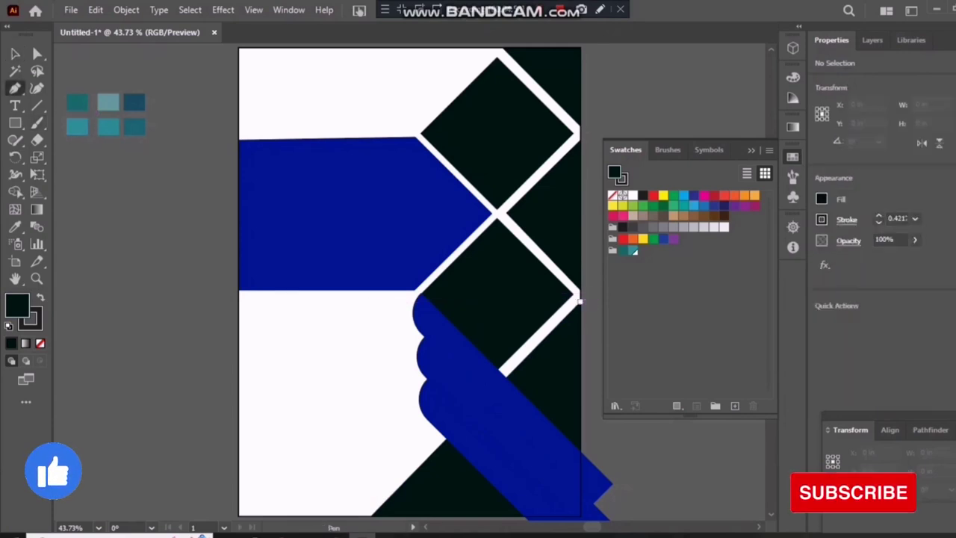
left_click(579, 301)
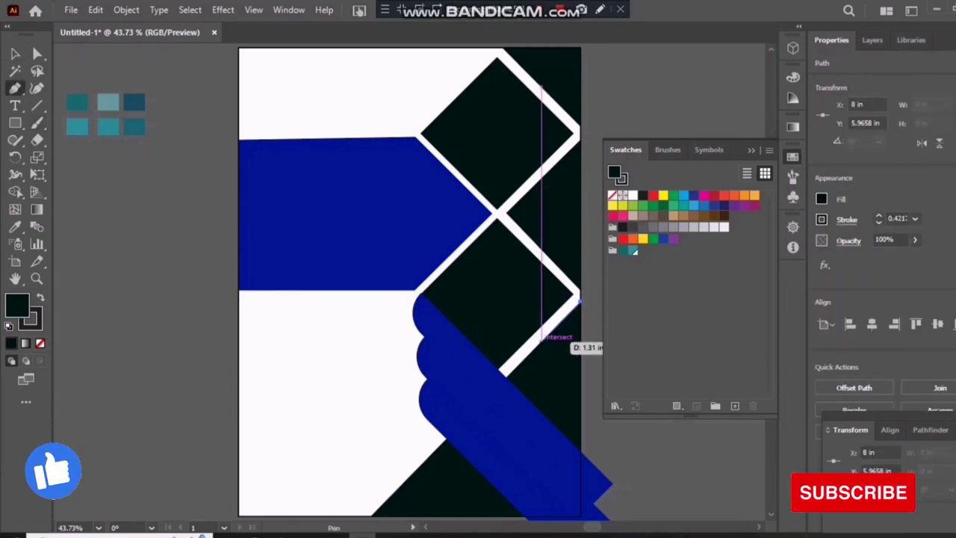
left_click_drag(541, 341, 590, 390)
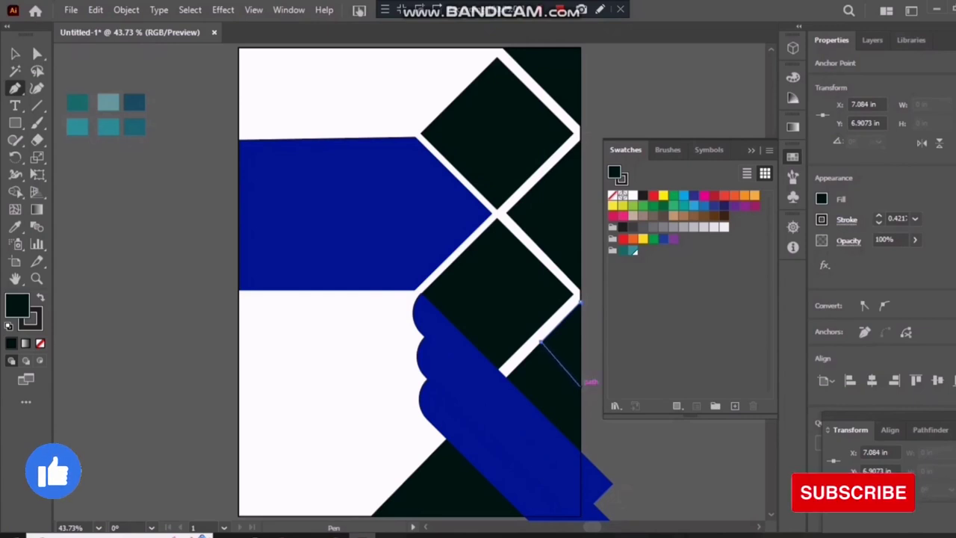
left_click(579, 385)
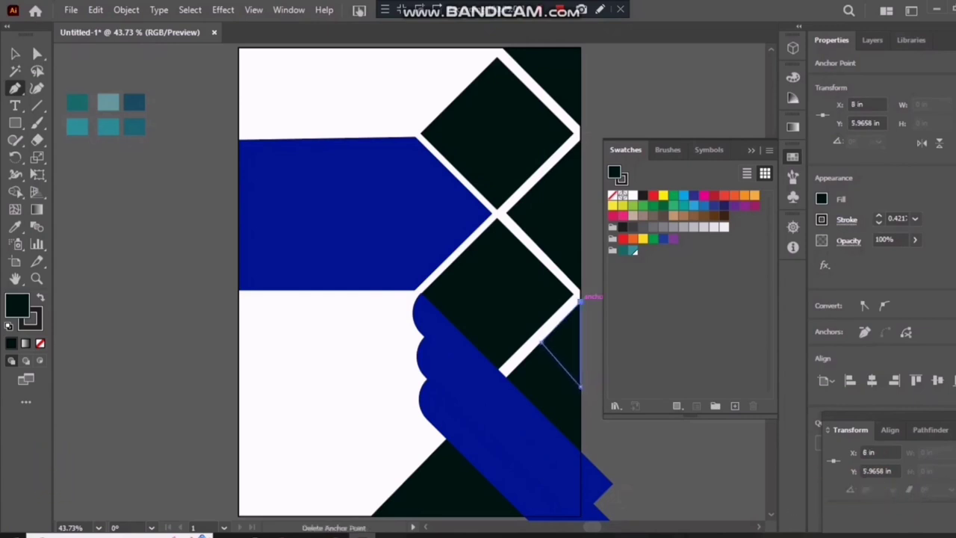
left_click(543, 339, "ctrl")
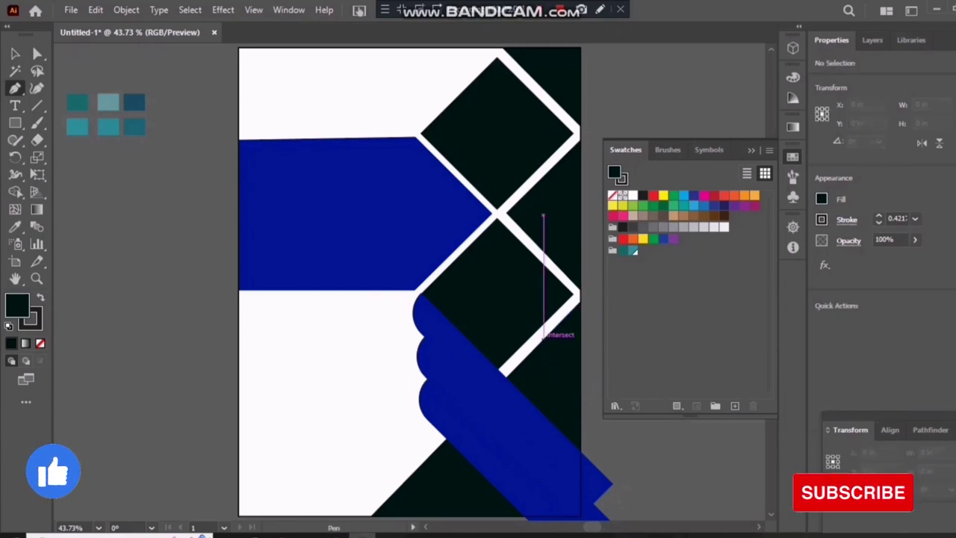
Step: Draw the thin sliver along the lower diamond's edge and fill it red
left_click(543, 340)
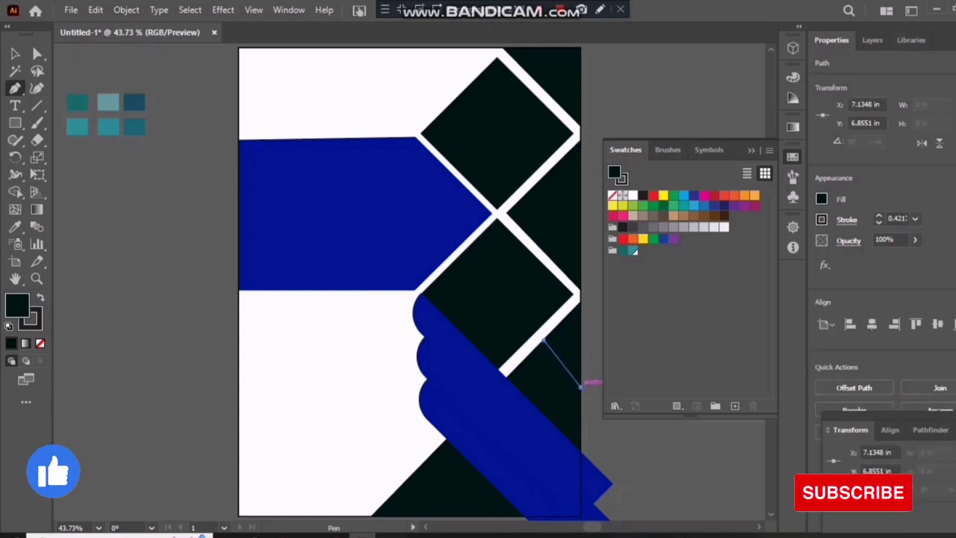
left_click_drag(580, 405, 539, 347)
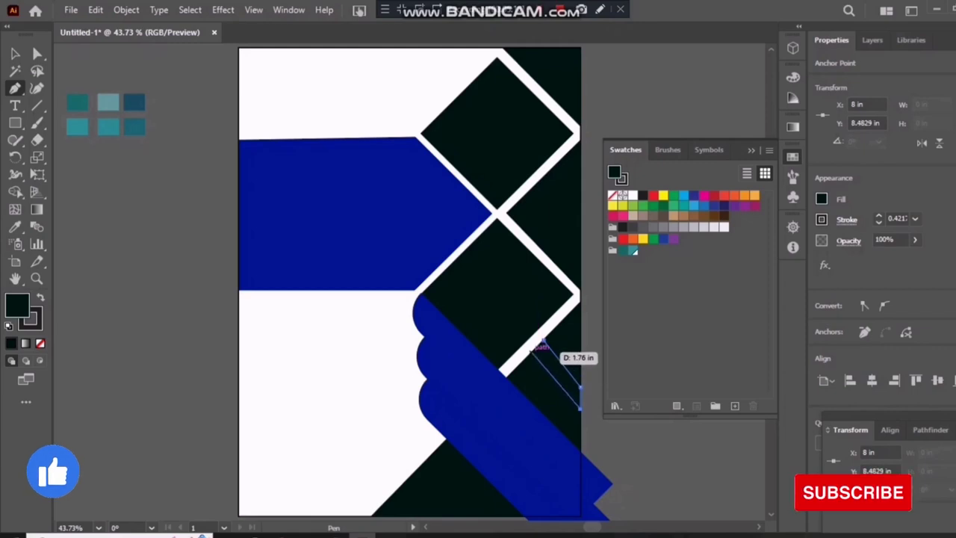
left_click_drag(541, 346, 542, 340)
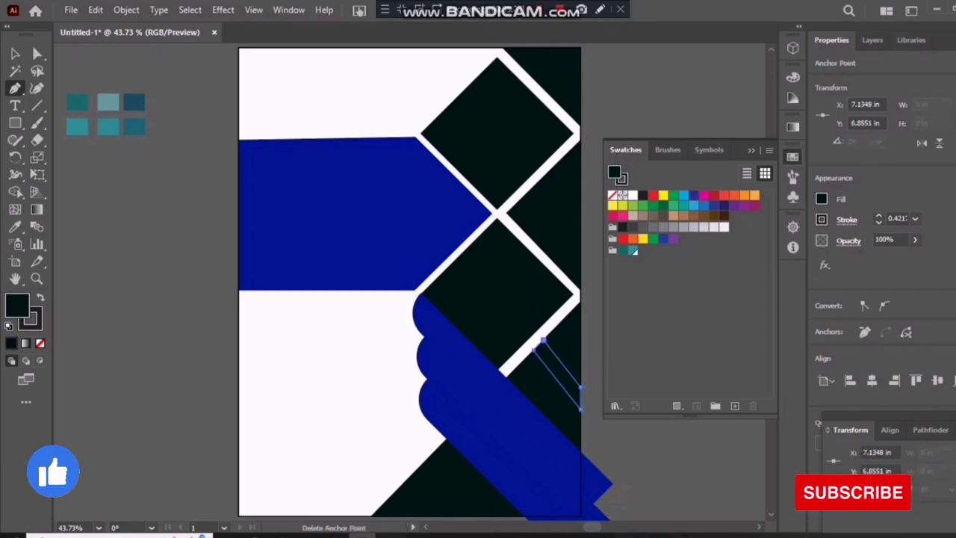
left_click(724, 195)
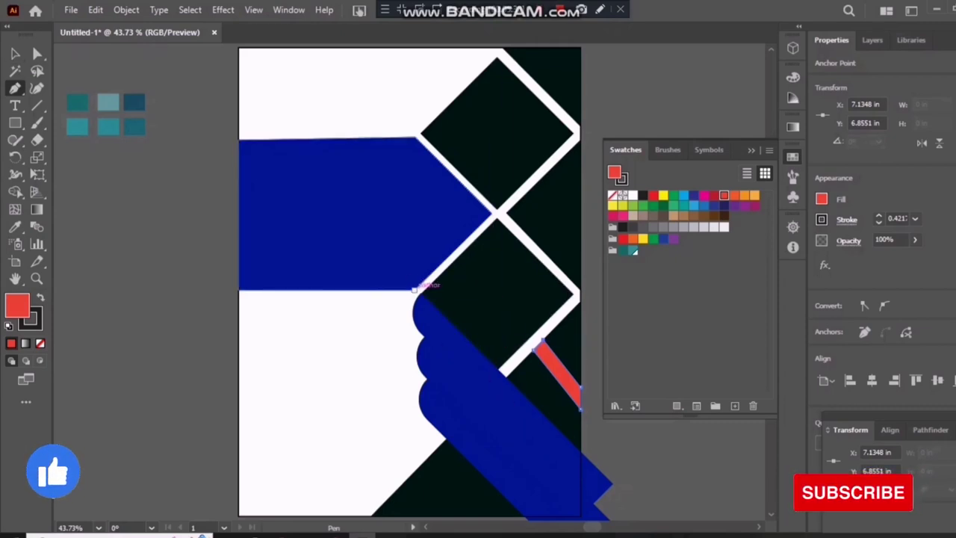
Step: Draw a red parallelogram across the blue band, top edge to bottom edge, and widen its top
left_click(415, 288)
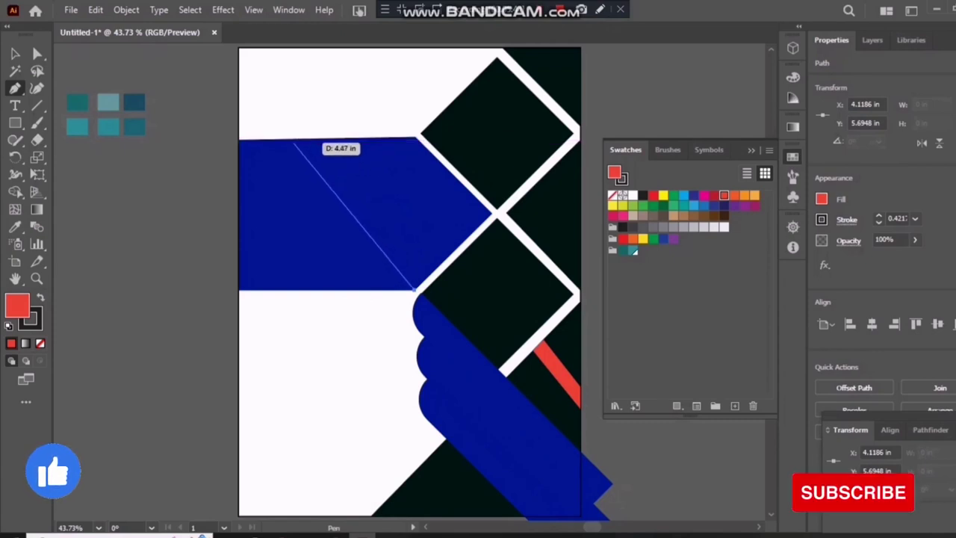
left_click(293, 139)
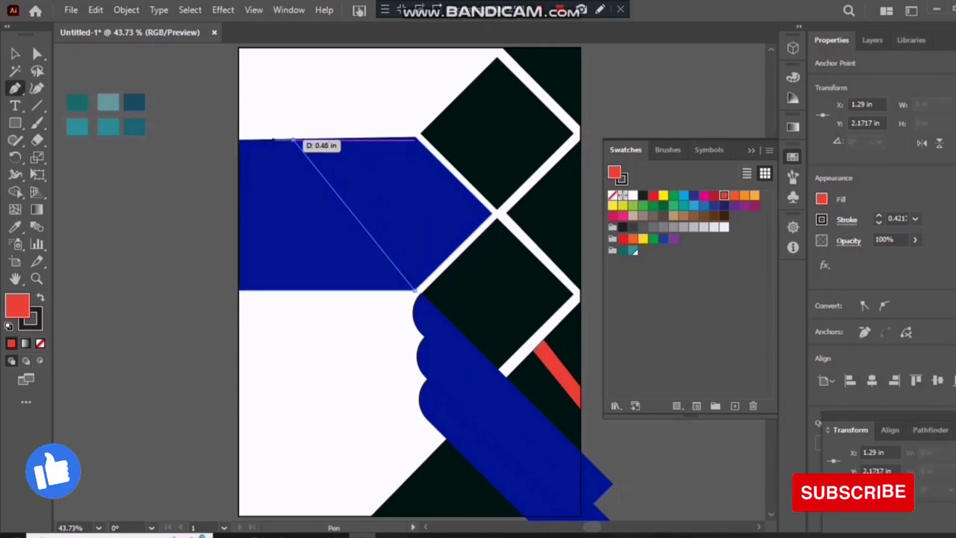
left_click(239, 139)
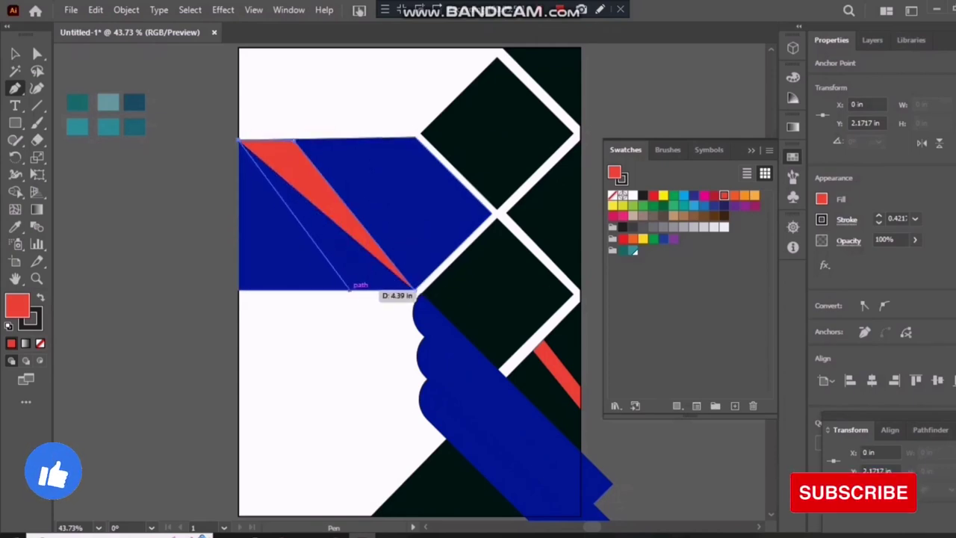
left_click(348, 289)
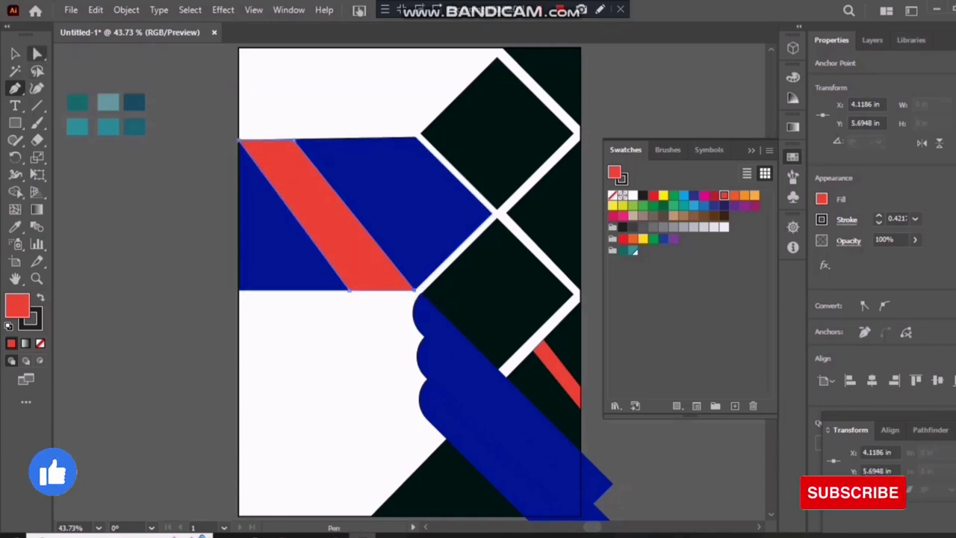
key("a")
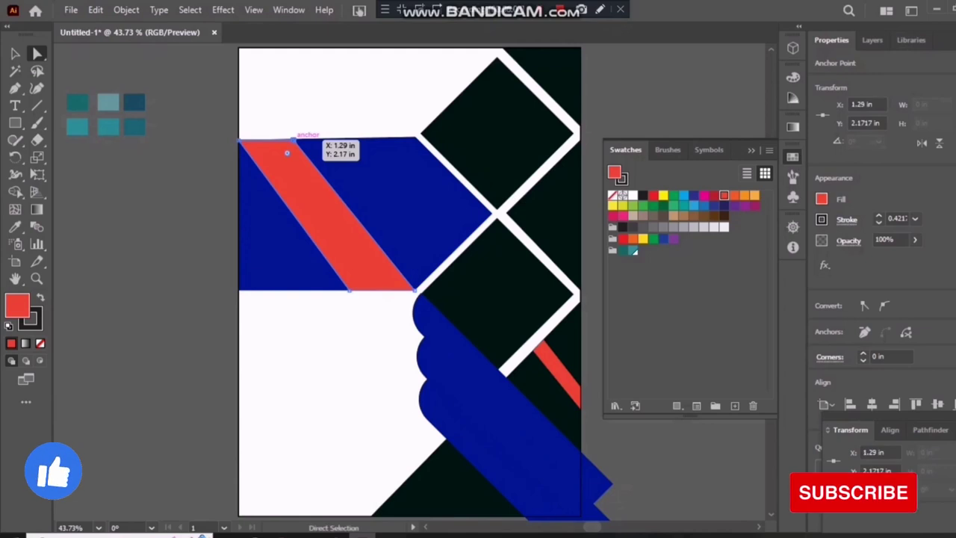
left_click_drag(296, 138, 303, 139)
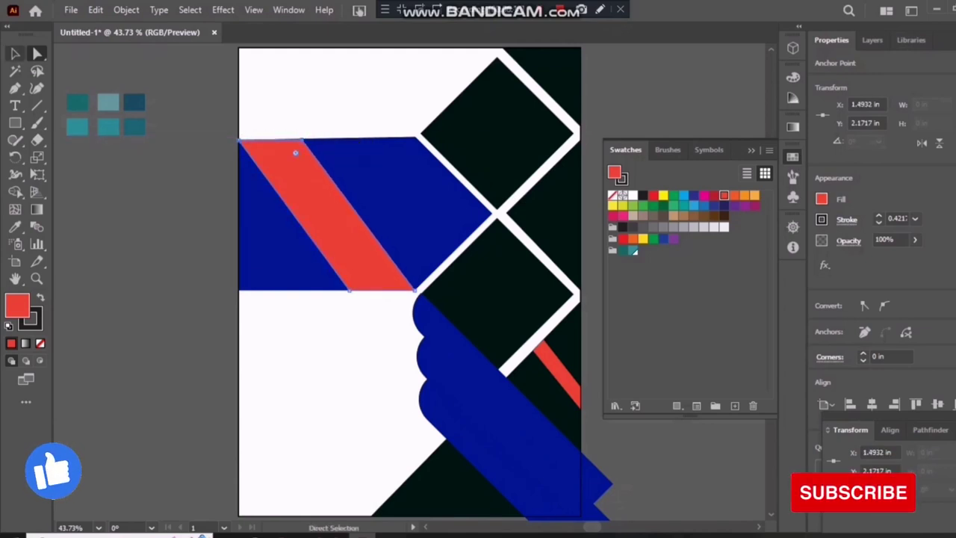
left_click(414, 140)
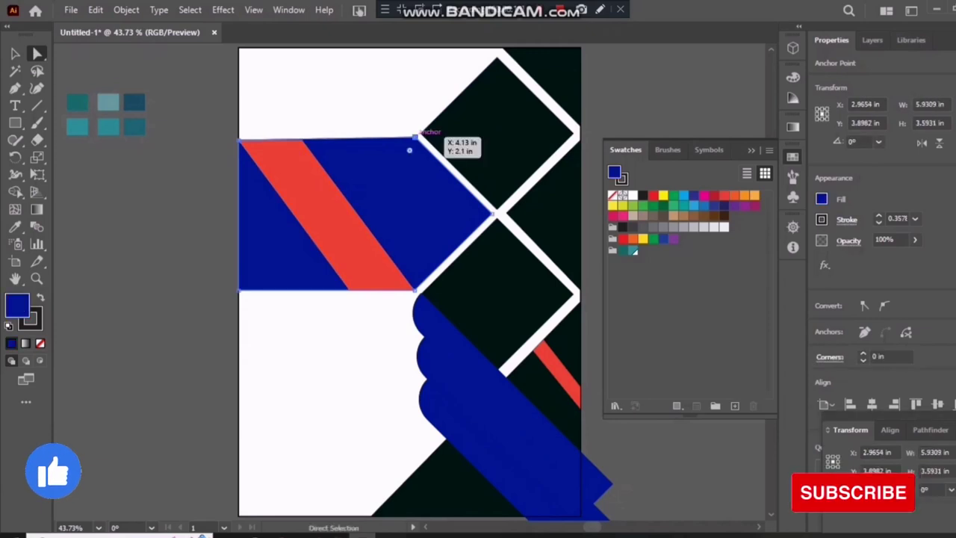
Step: Tweak the band's top corner and move the red stripe further right
left_click_drag(414, 140, 415, 141)
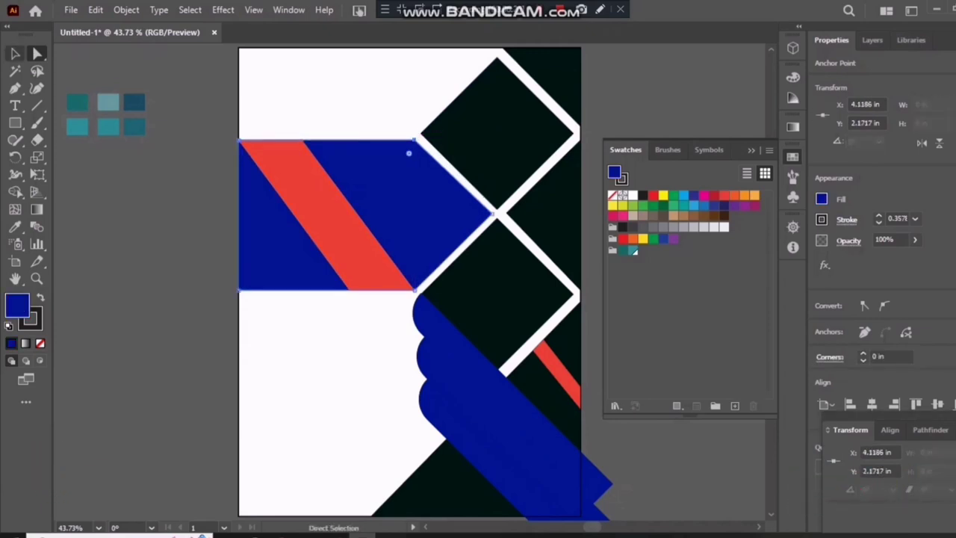
key("v")
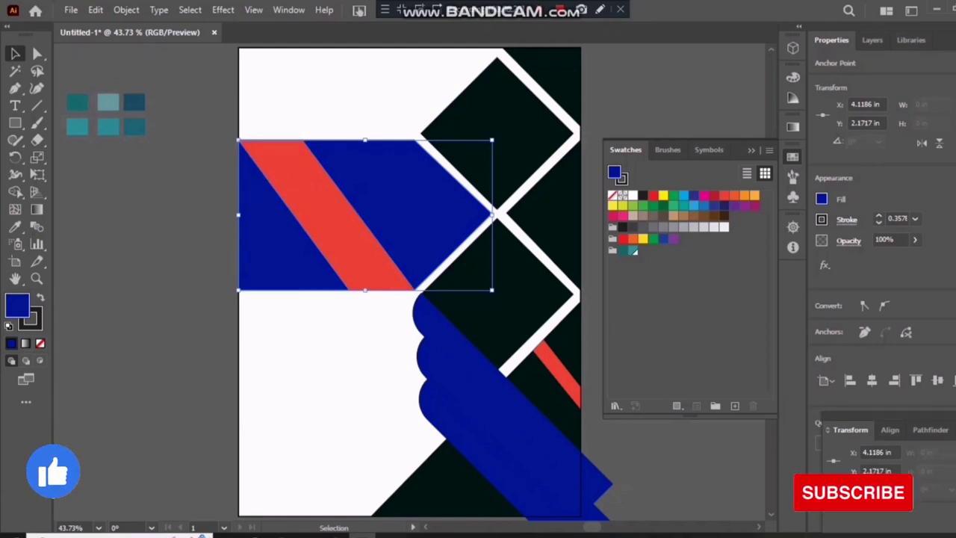
left_click(326, 215)
left_click_drag(325, 215, 390, 215)
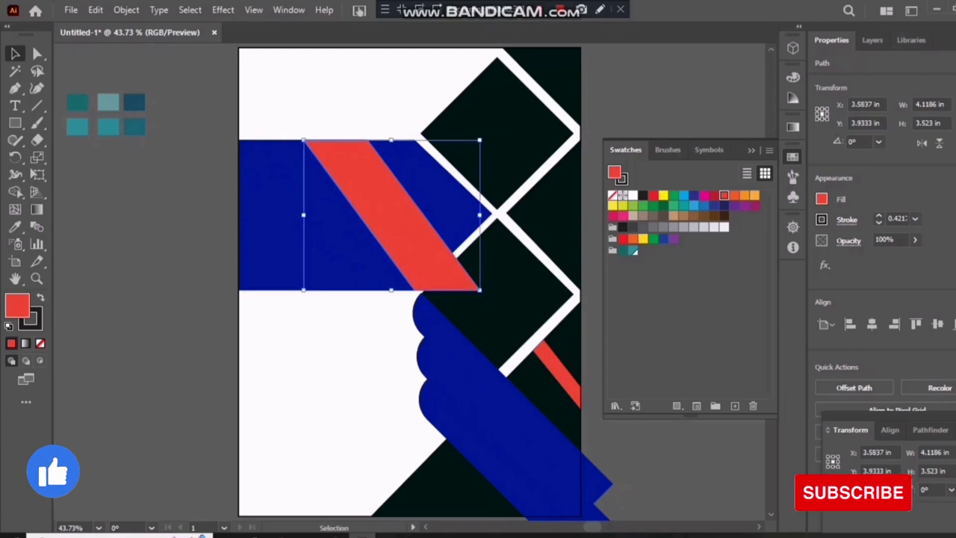
Step: Pull the stripe's lower-right point to the diamond edge and snap its top to the band
left_click(37, 54)
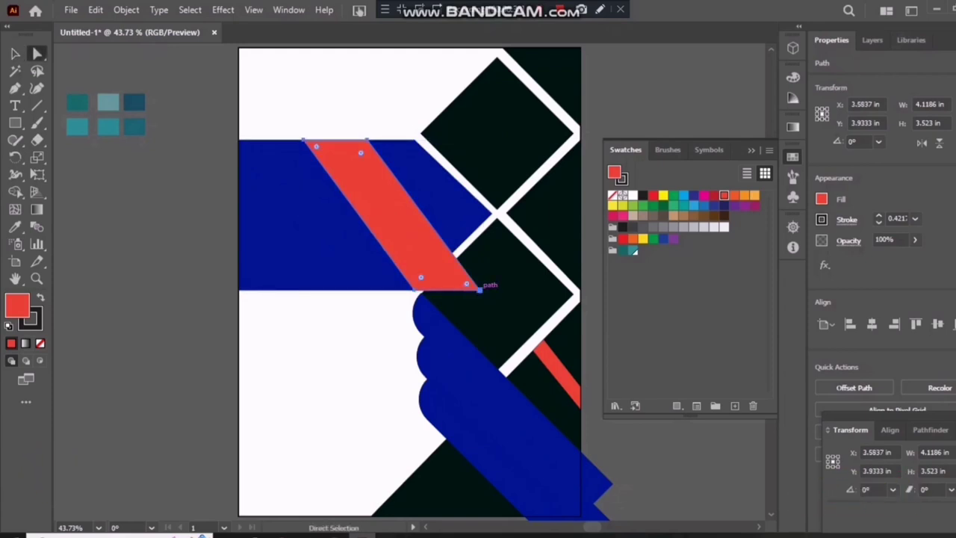
left_click_drag(466, 284, 439, 252)
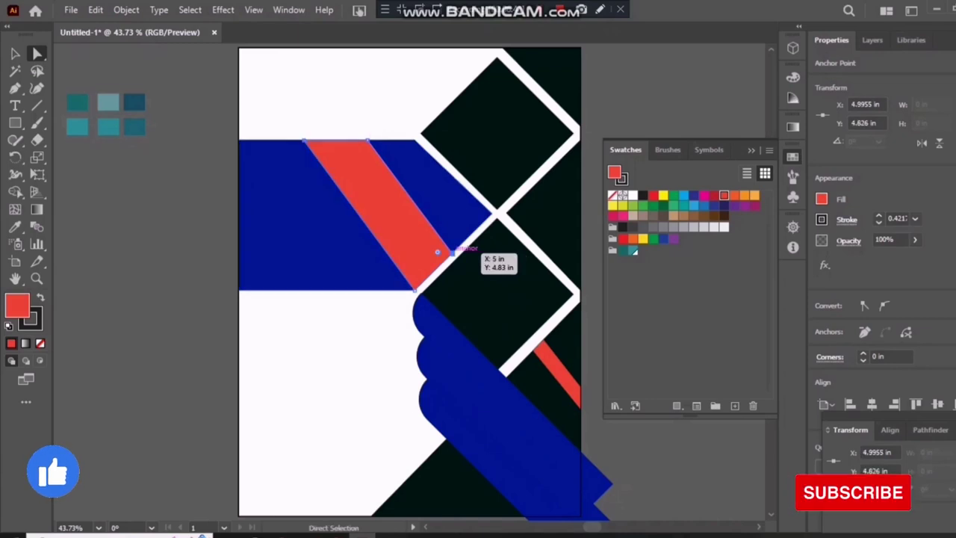
left_click(368, 138)
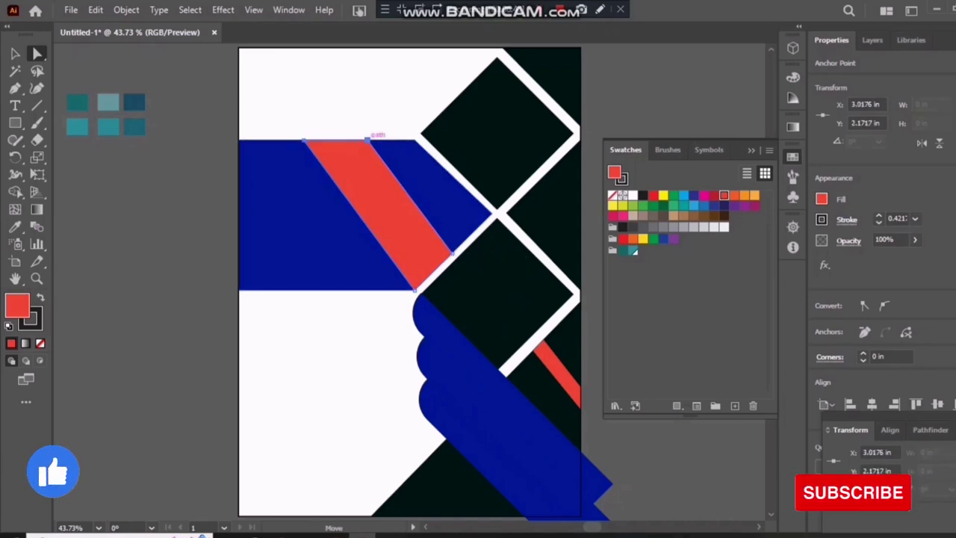
left_click_drag(368, 139, 366, 140)
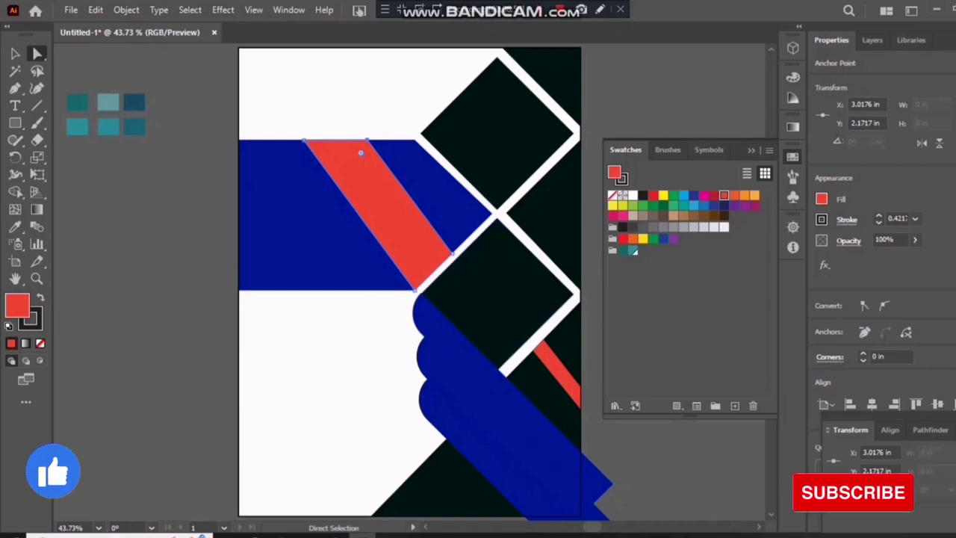
left_click(451, 253)
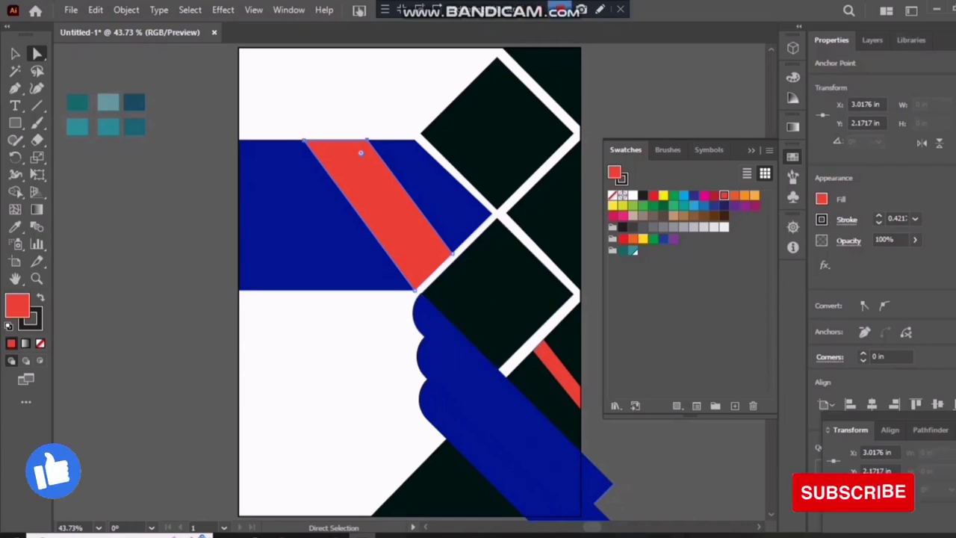
Step: Recolour the stripe light blue and narrow its top edge
left_click(682, 195)
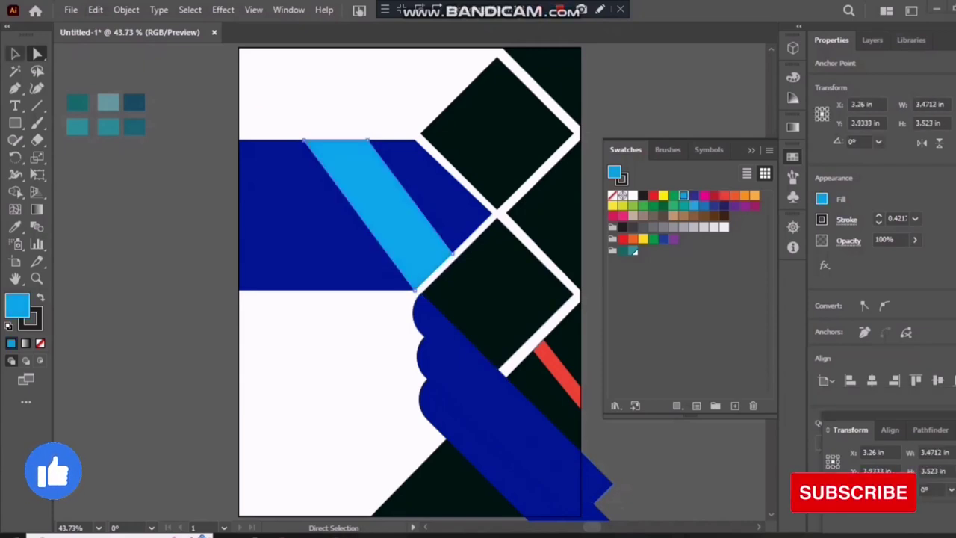
left_click_drag(304, 140, 285, 140)
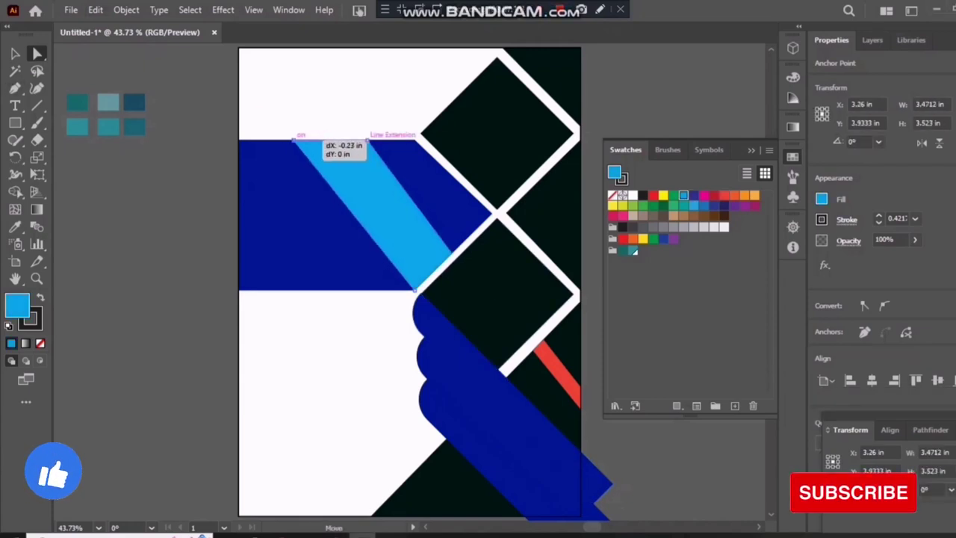
left_click_drag(368, 140, 355, 140)
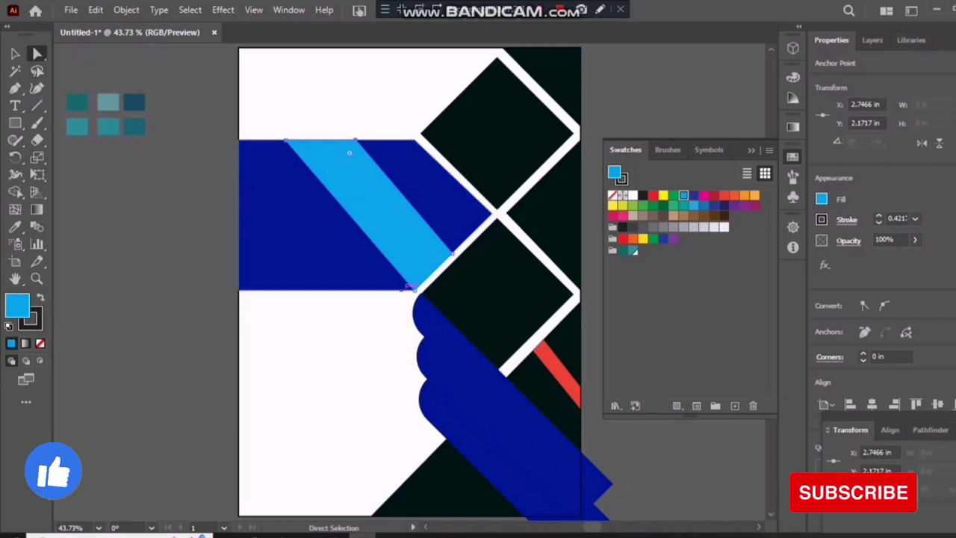
Step: Draw a new four-corner stripe across the blue band and fill it violet-blue
key("p")
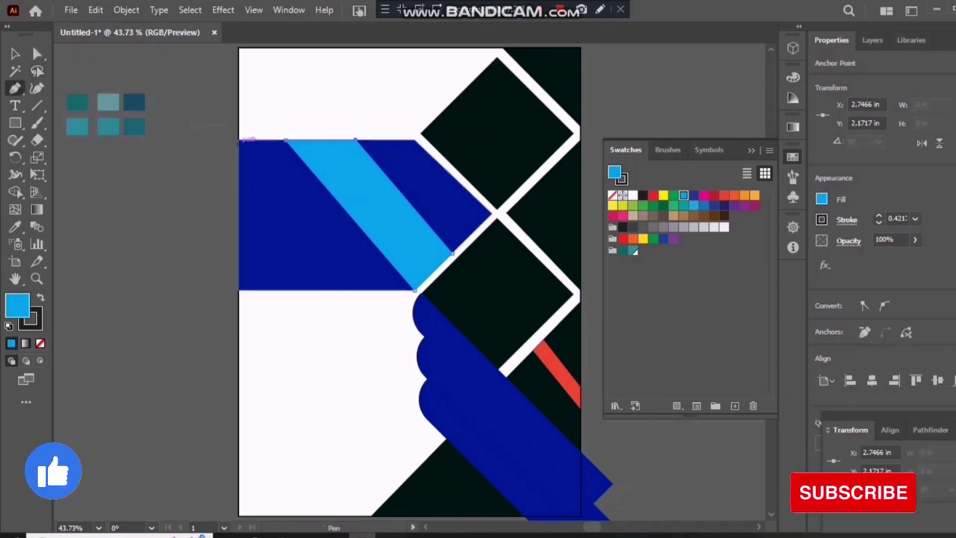
left_click(239, 139)
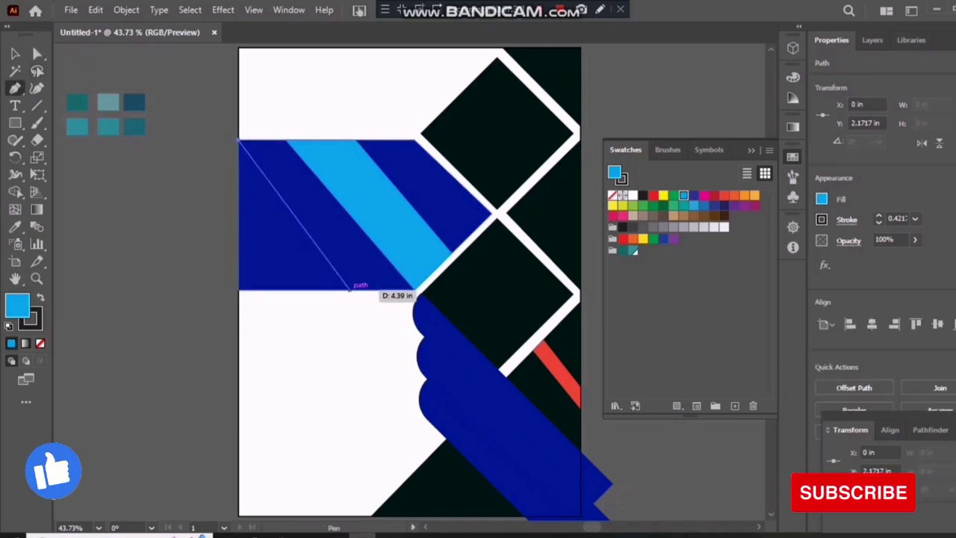
left_click(356, 289)
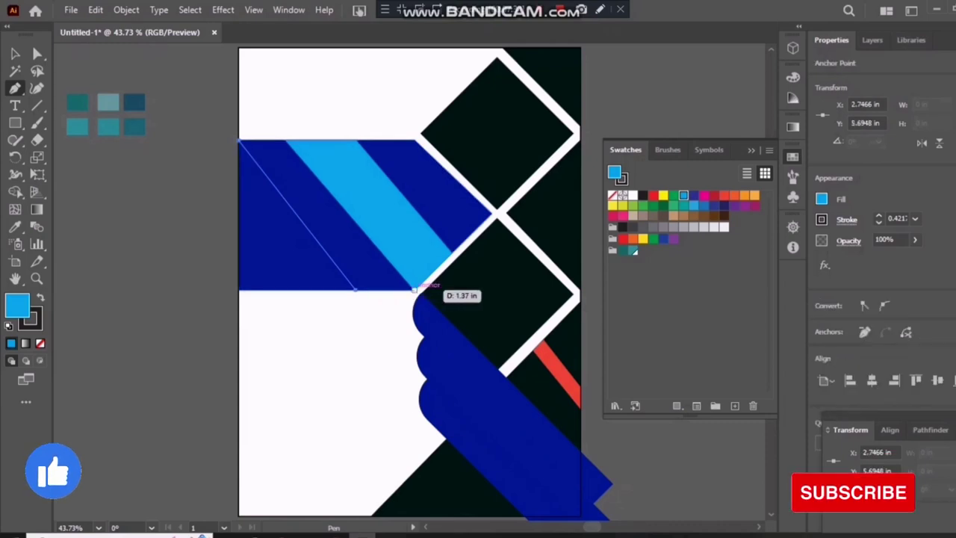
left_click(415, 289)
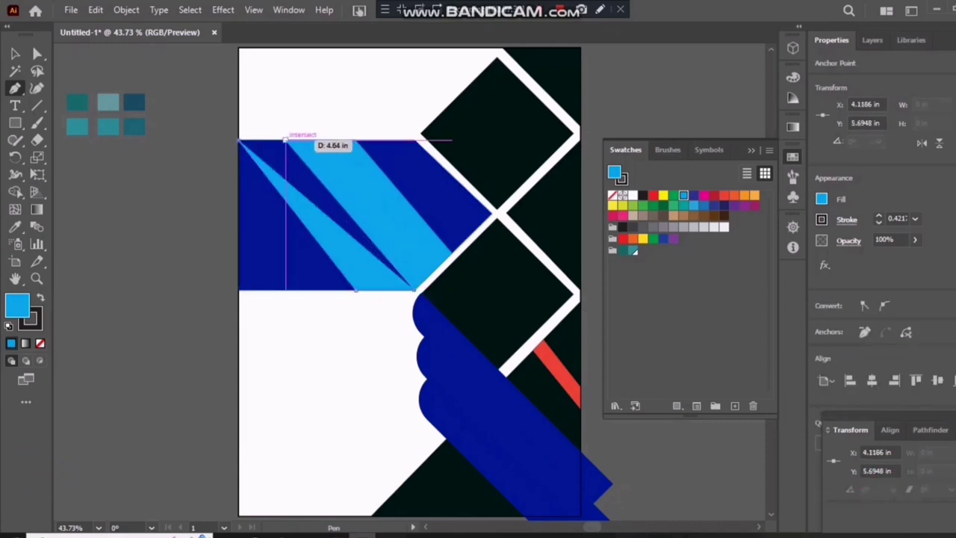
left_click(285, 140)
left_click(239, 139)
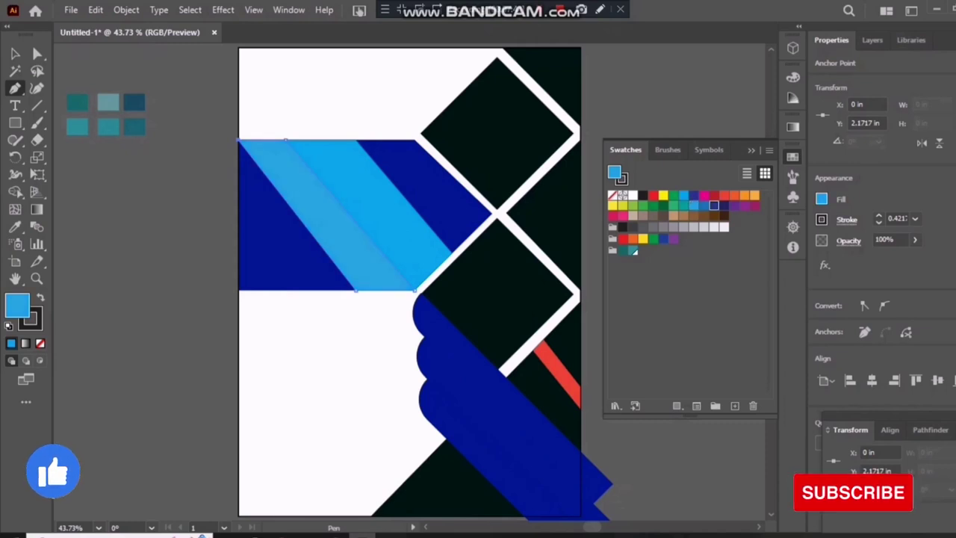
left_click(713, 206)
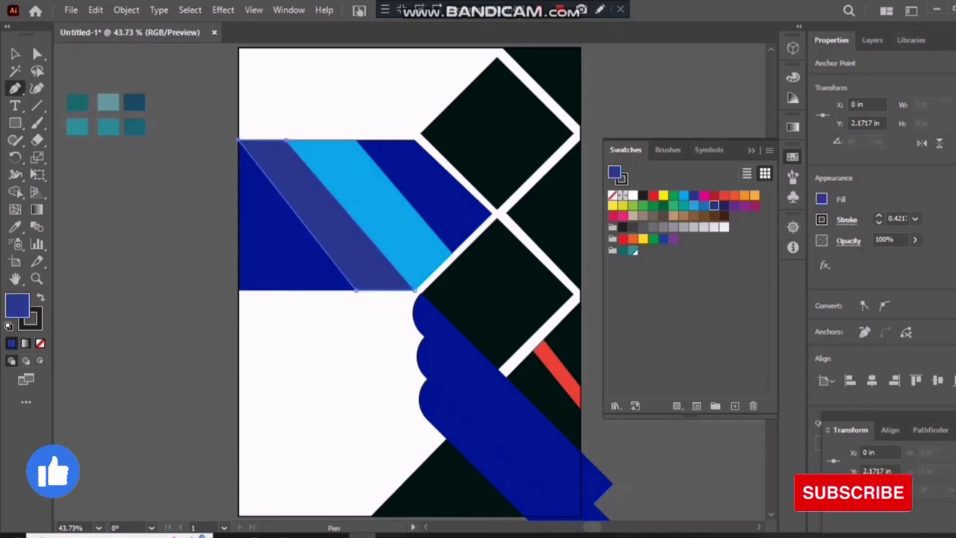
Step: Shift the light-blue and violet-blue stripes' top corners right so they meet
key("a")
left_click(369, 202)
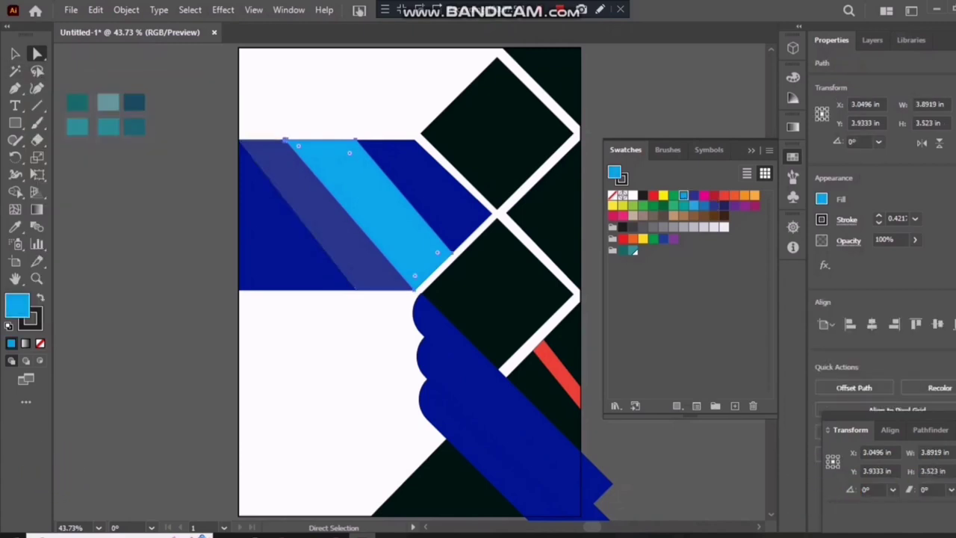
left_click_drag(285, 140, 299, 140)
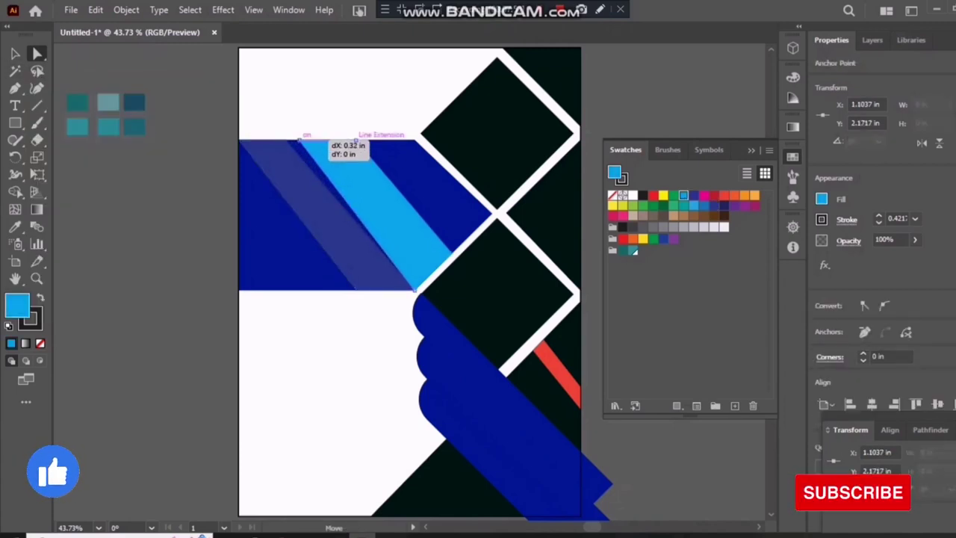
left_click(286, 139)
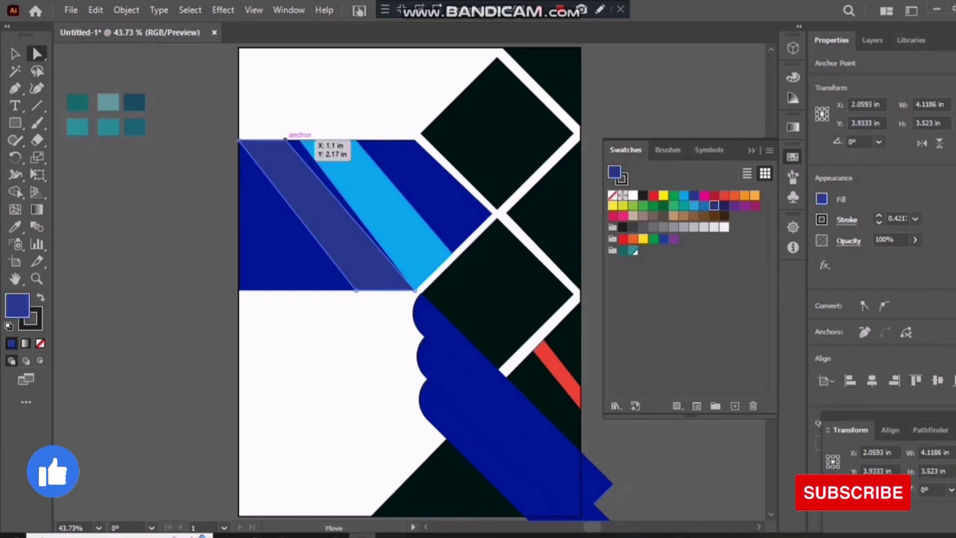
left_click_drag(285, 140, 299, 140)
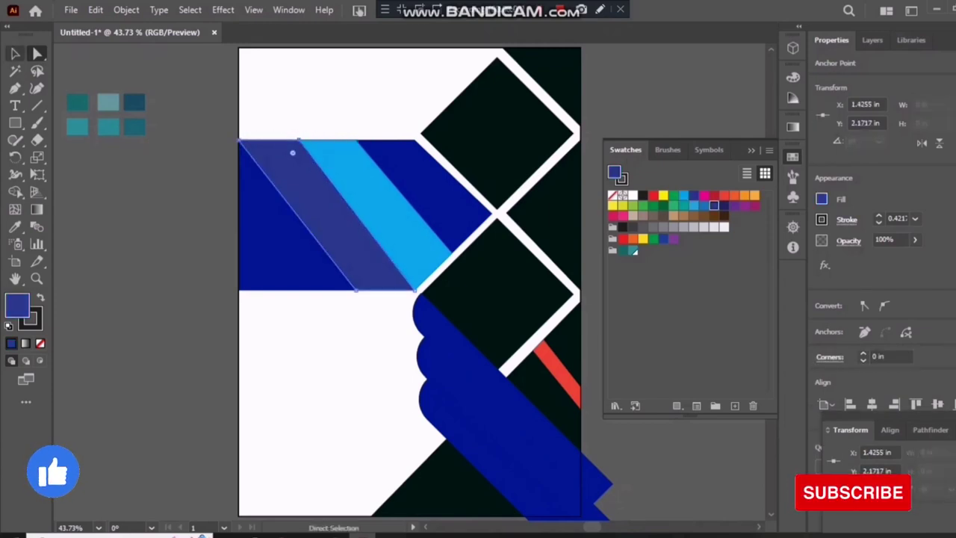
key("v")
key("ctrl+shift+a")
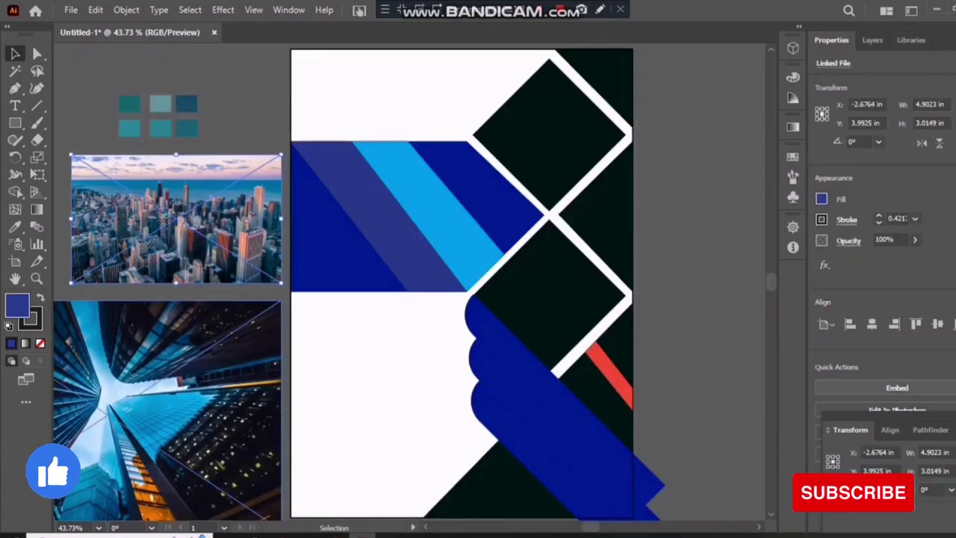
Step: Move the aerial city photo over the top diamond and bring the diamond to front
left_click(897, 388)
left_click_drag(254, 158, 554, 108)
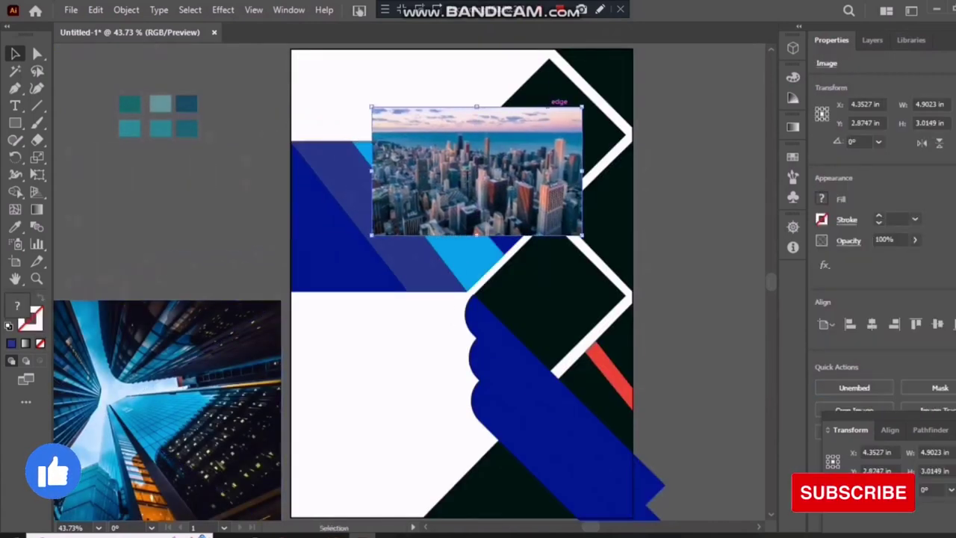
right_click(567, 90)
mouse_move(609, 441)
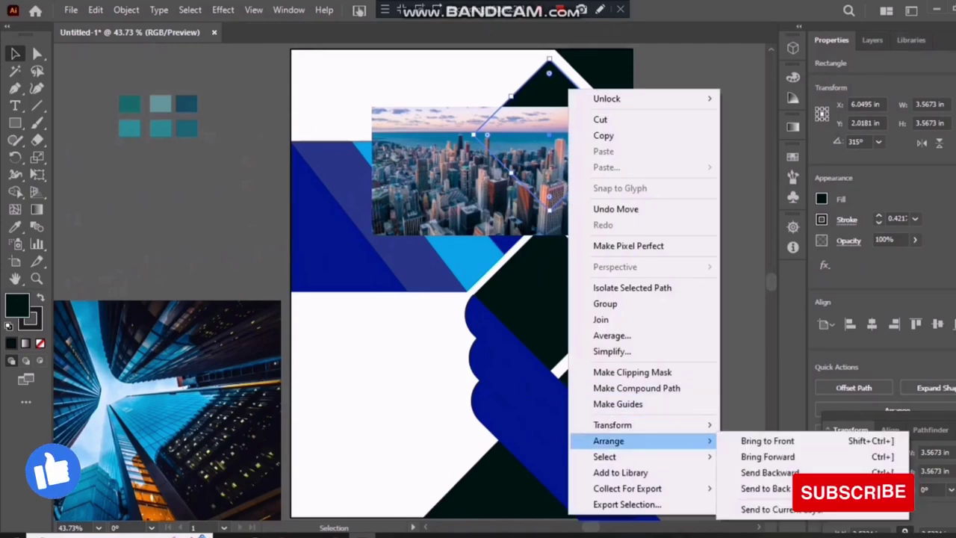
left_click(766, 440)
Step: Clip the aerial photo to the diamond and reposition it inside the frame
left_click(485, 112, "shift")
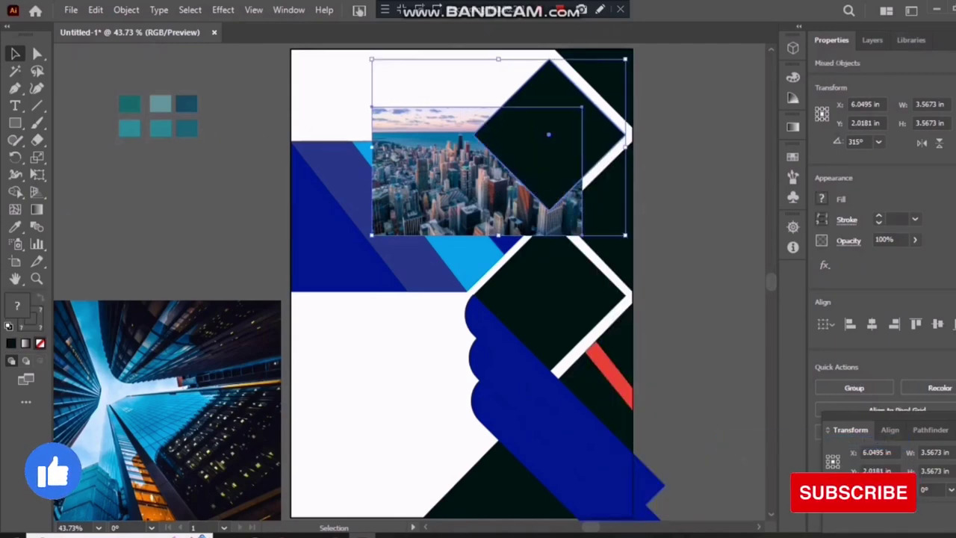
right_click(511, 124)
mouse_move(550, 373)
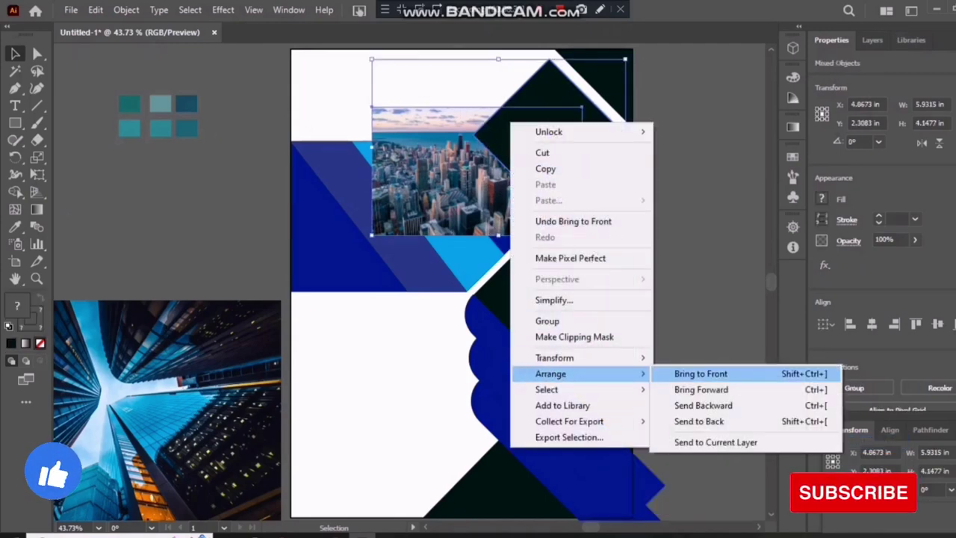
left_click(574, 336)
double_click(526, 164)
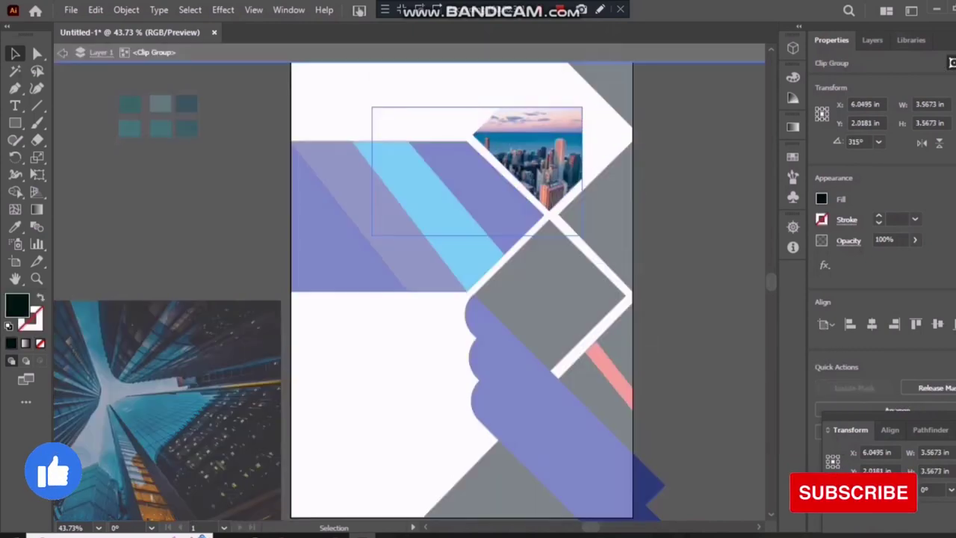
left_click_drag(526, 164, 557, 142)
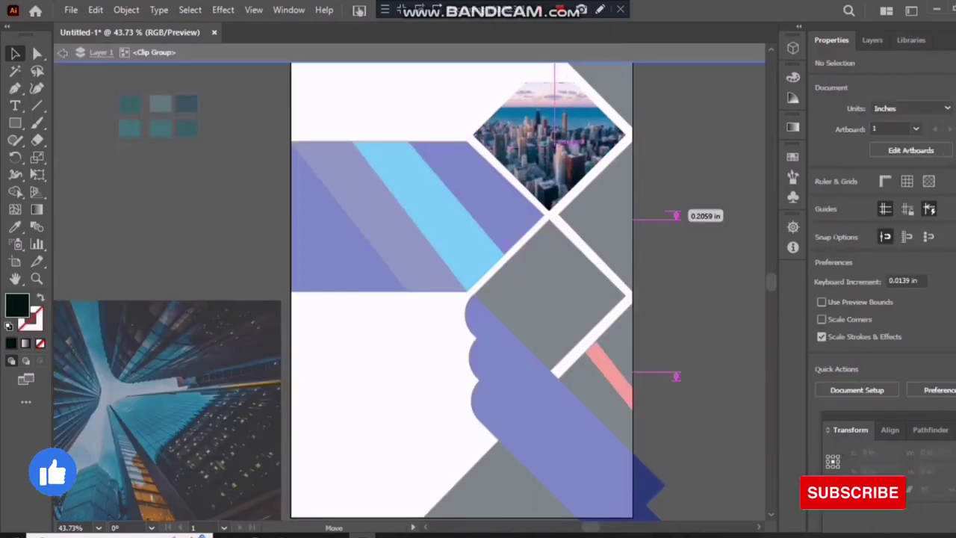
left_click(557, 72)
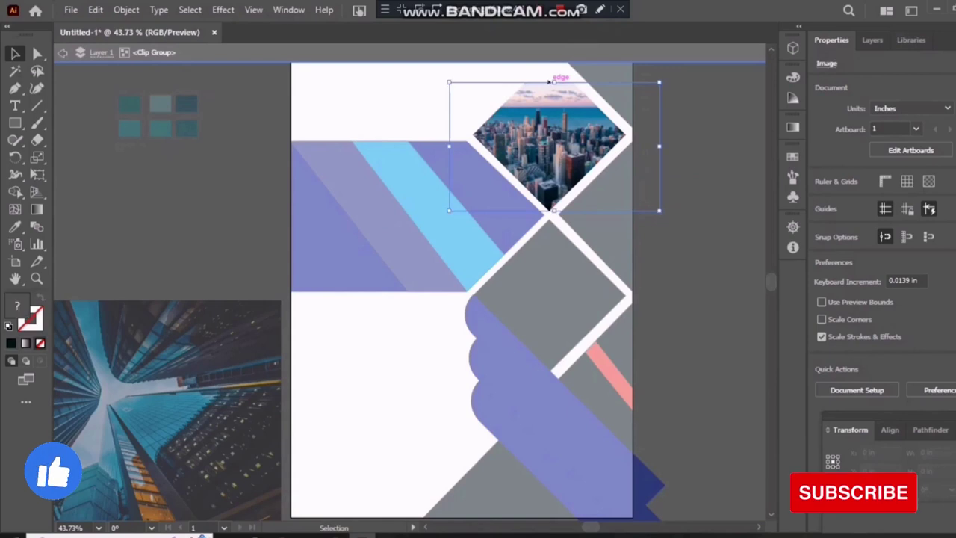
left_click_drag(553, 79, 571, 132)
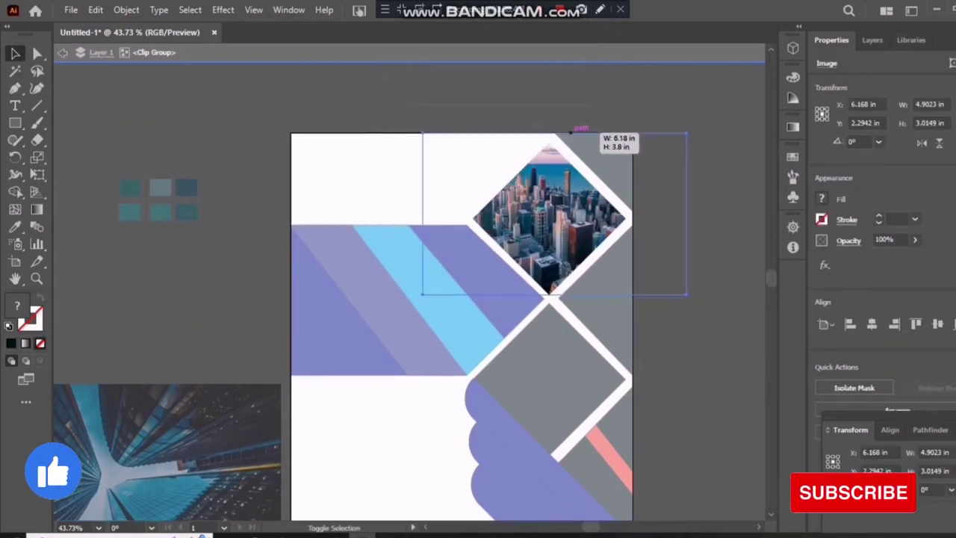
key("ctrl+shift+a")
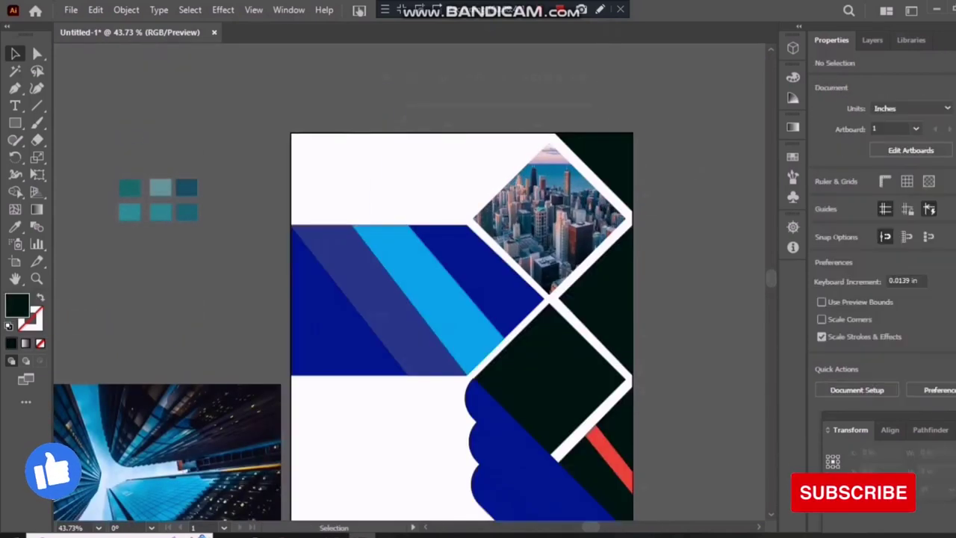
scroll(549, 283, "down", 3)
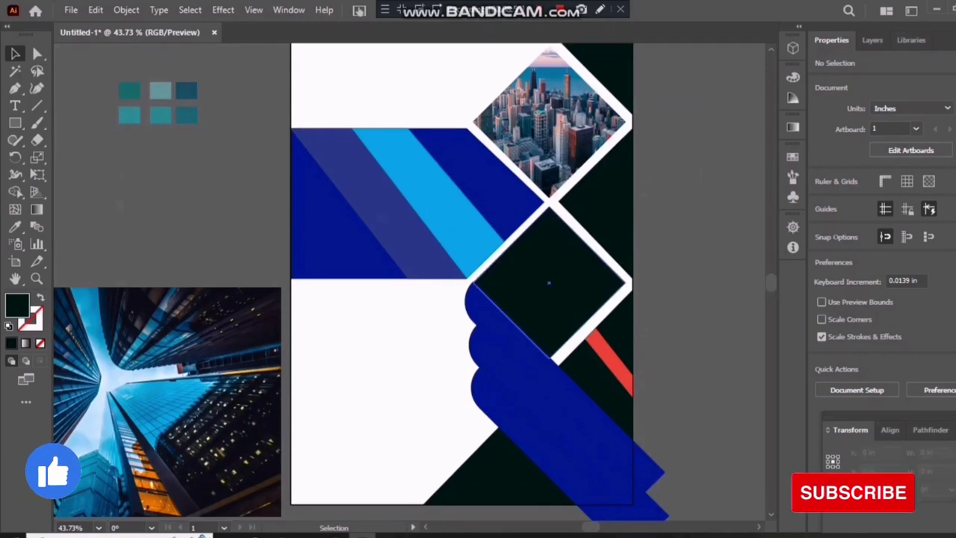
Step: Move the skyscraper photo onto the poster and make a copy of it
left_click(548, 282)
left_click_drag(238, 378, 526, 351)
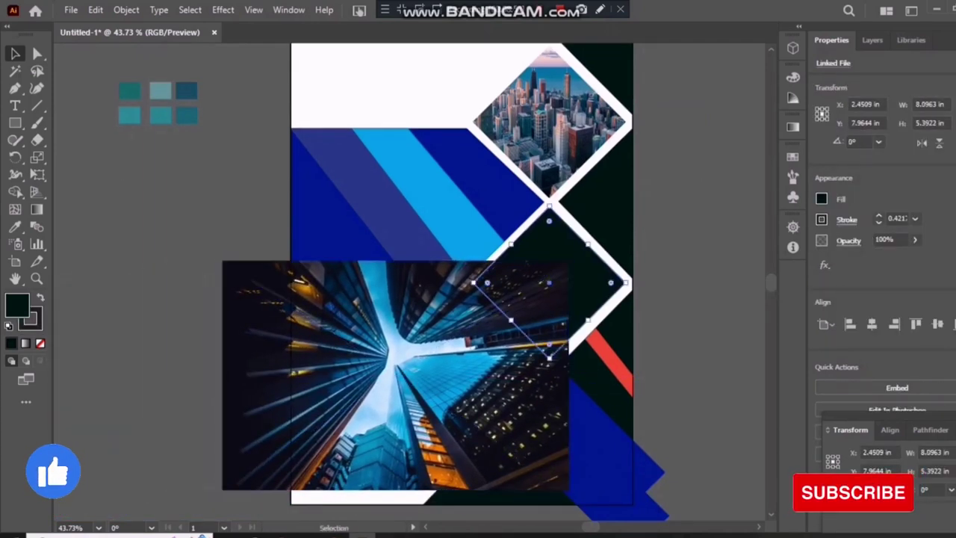
right_click(556, 284)
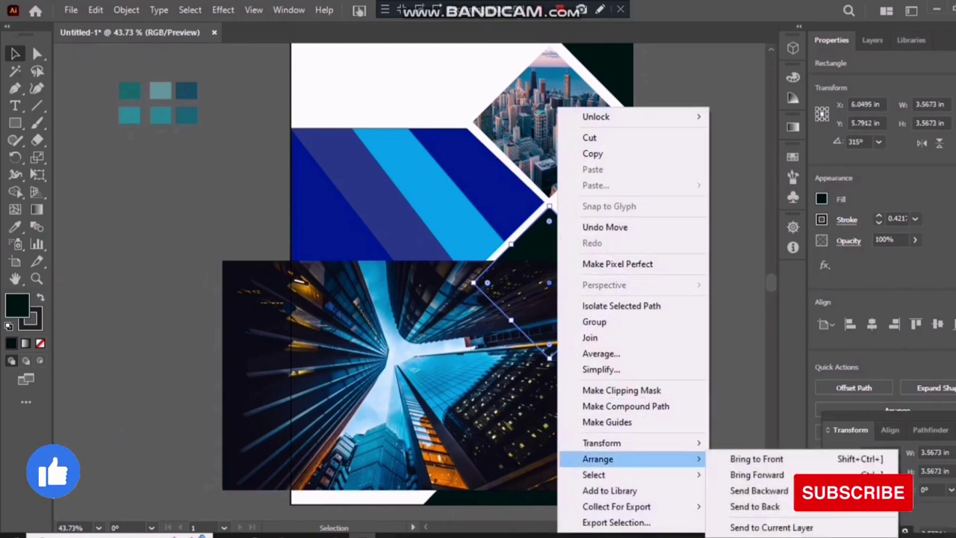
left_click(537, 448)
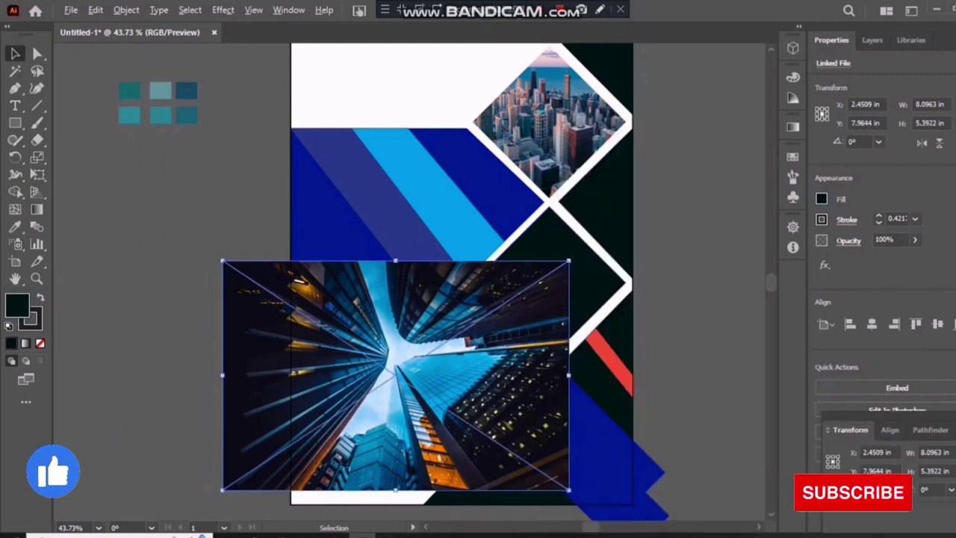
mouse_move(396, 373)
left_mouse_down()
mouse_move(269, 356)
mouse_move(144, 239)
left_mouse_up()
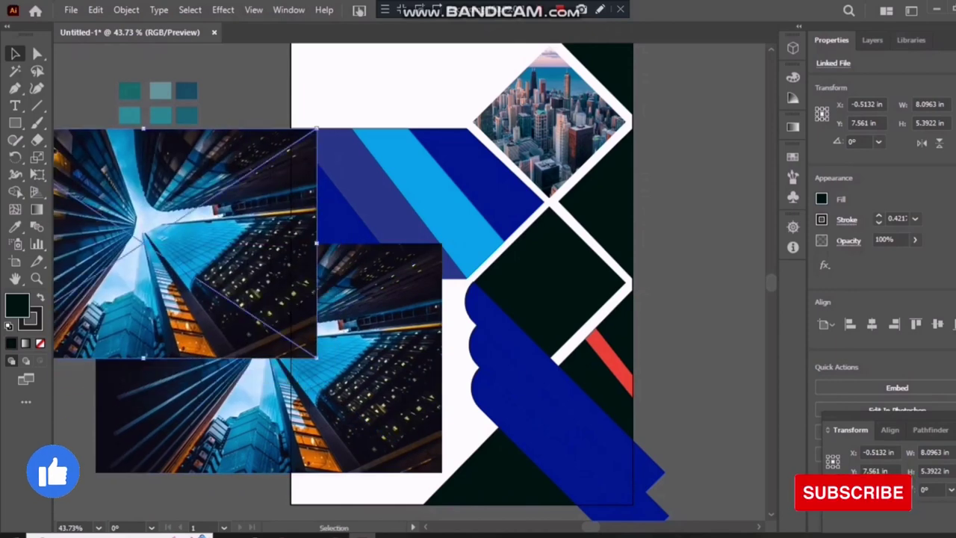
left_click_drag(399, 272, 522, 299)
Step: Bring the lower dark diamond to front and clip the skyscraper photo into it
right_click(548, 282)
mouse_move(589, 458)
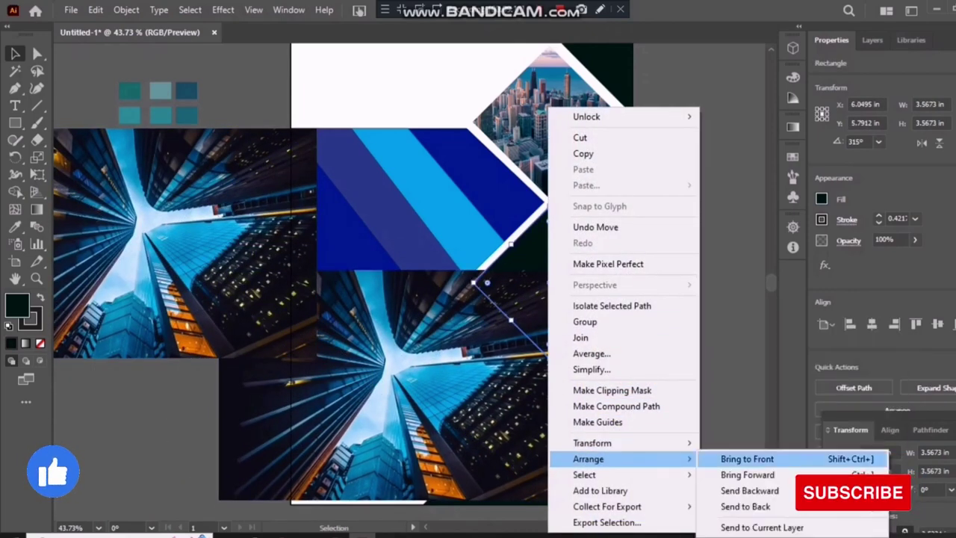
left_click(746, 459)
left_click(388, 374)
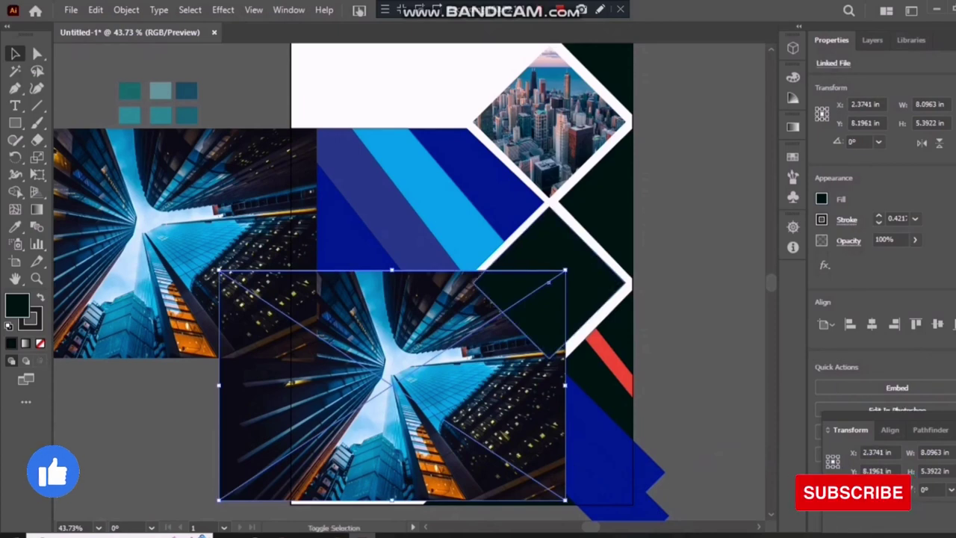
left_click(585, 216, "shift")
right_click(585, 208)
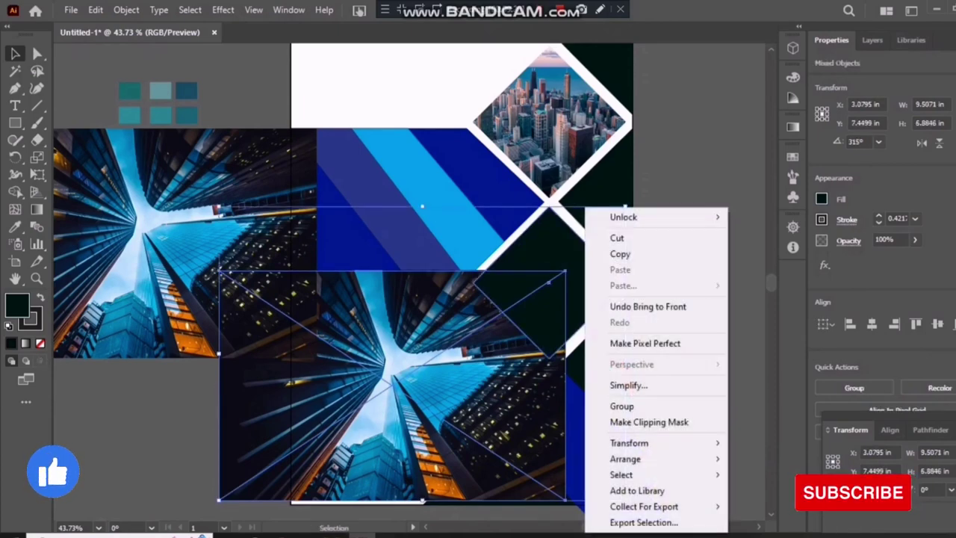
left_click(649, 421)
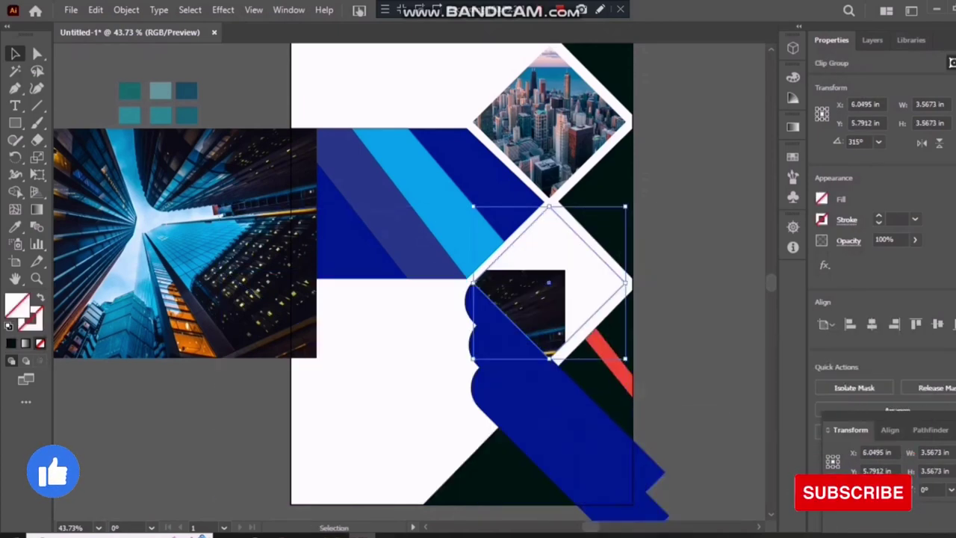
Step: Reposition the skyscraper photo up-right inside the lower diamond so the towers fill it
double_click(549, 299)
left_click_drag(624, 285, 695, 247)
left_click_drag(590, 269, 620, 275)
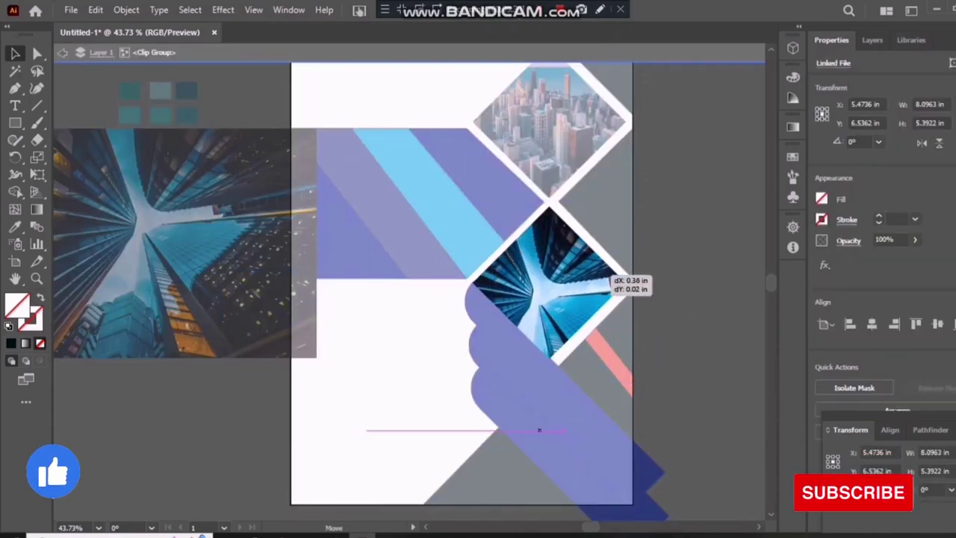
key("Escape")
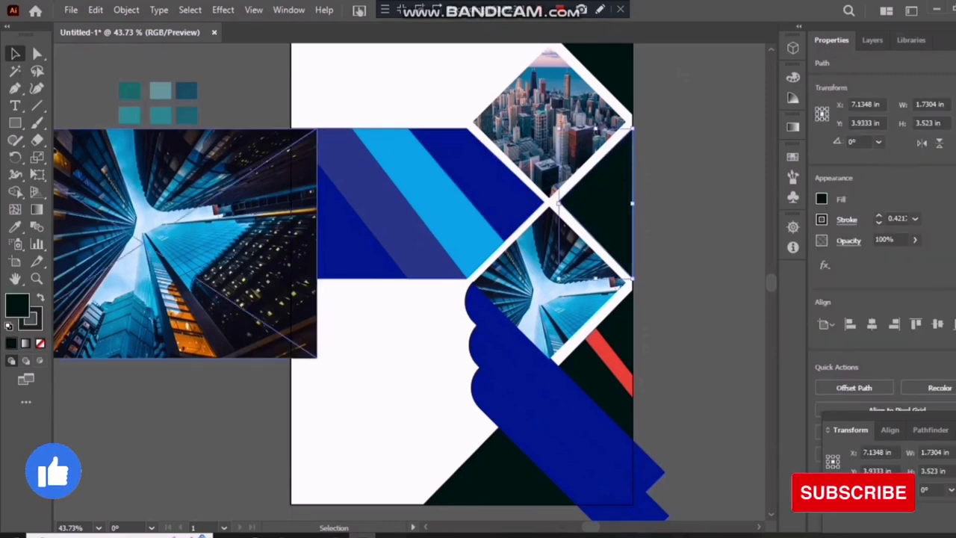
Step: Clip the skyscraper photo into the right-edge half-diamond shape
left_click_drag(347, 249, 627, 179)
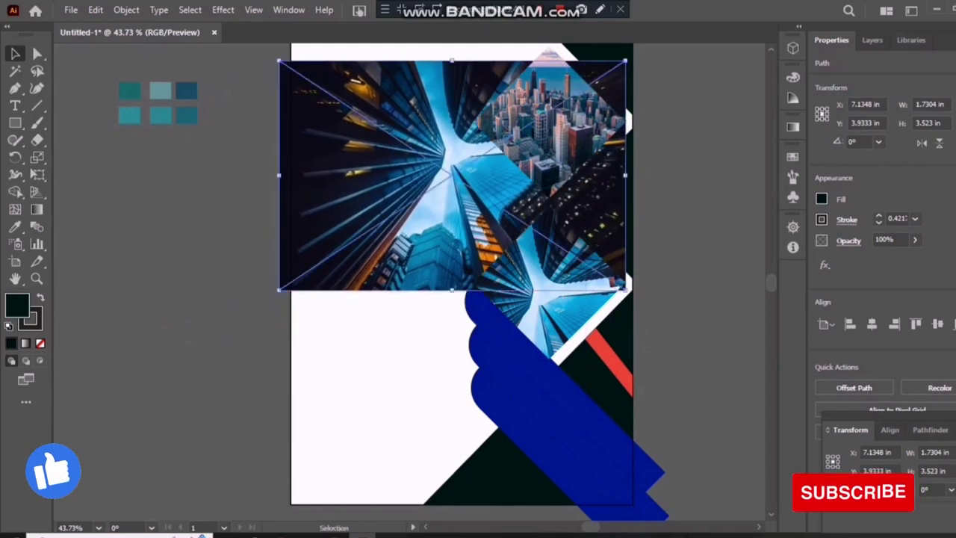
left_click(628, 109)
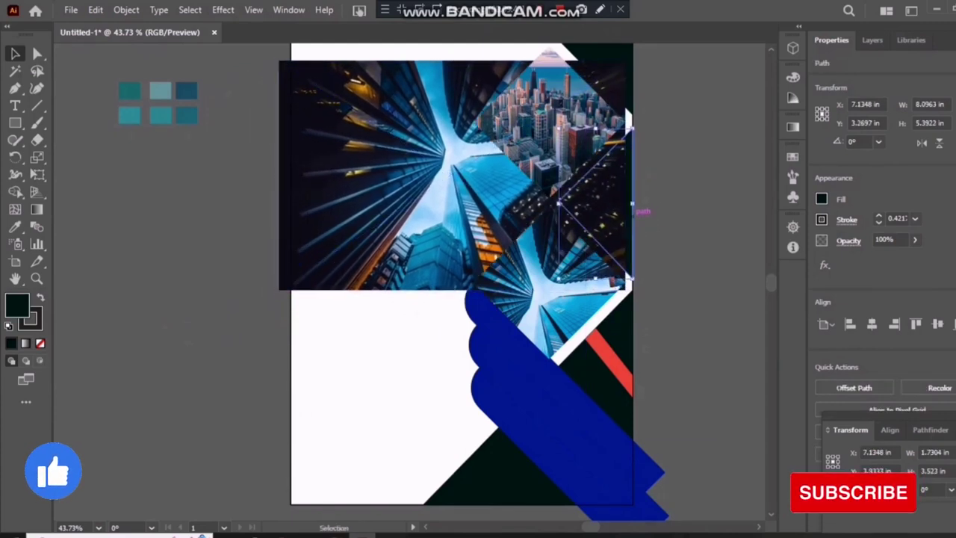
right_click(629, 109)
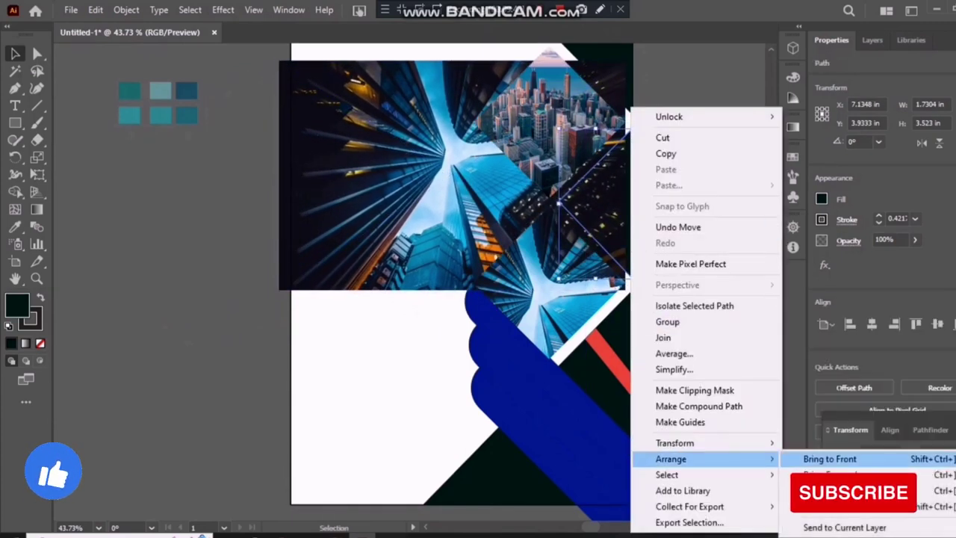
left_click(826, 458)
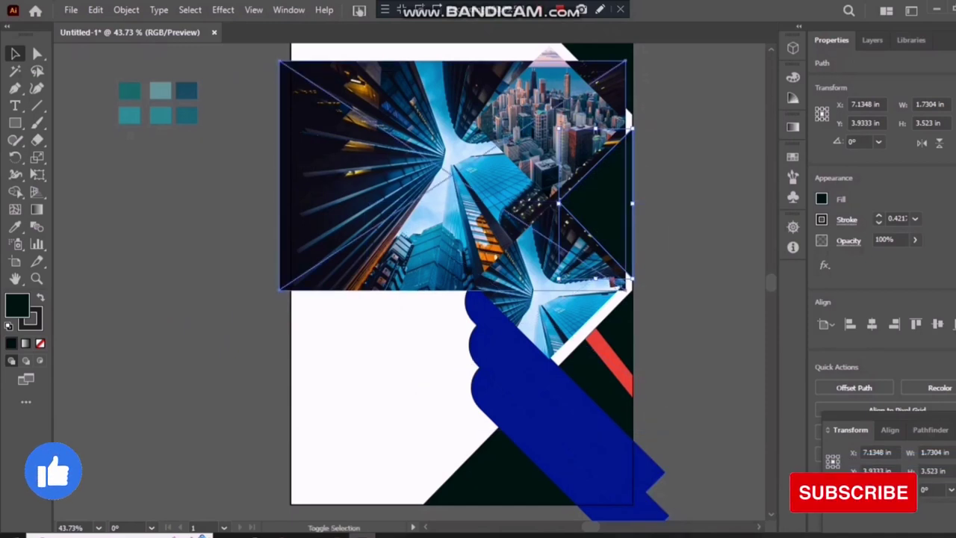
left_click(628, 282, "shift")
right_click(613, 196)
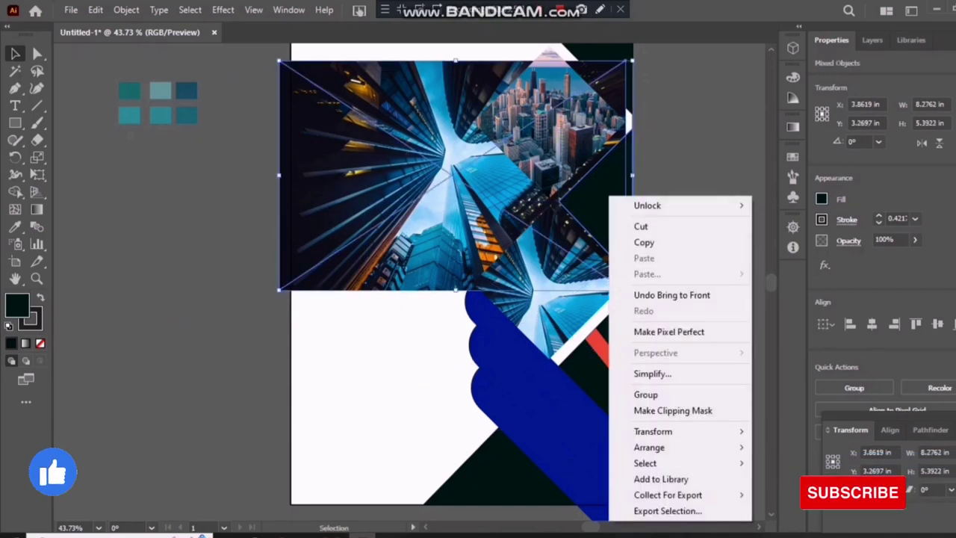
left_click(672, 409)
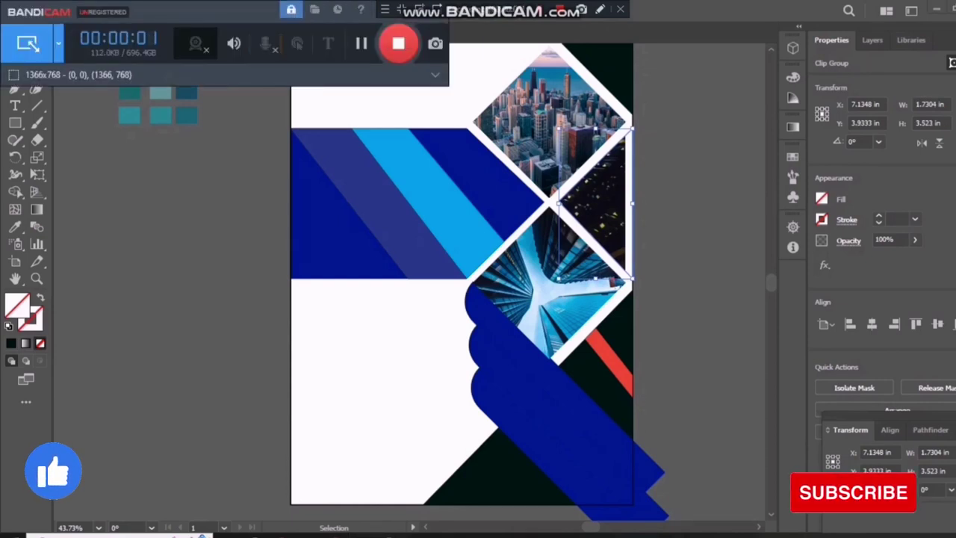
Step: Shift the photo right inside the half-diamond to show the lit windows
left_click_drag(239, 15, 158, 24)
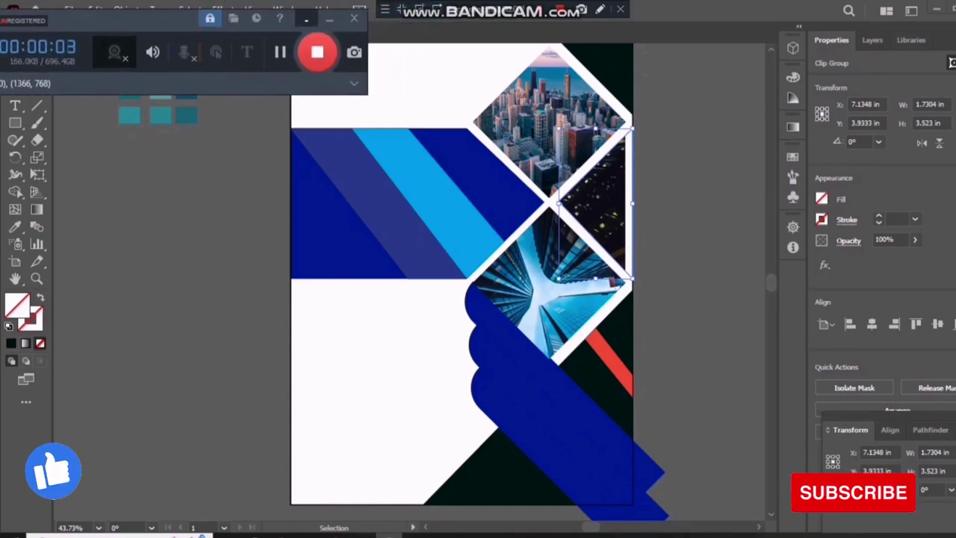
left_click(306, 19)
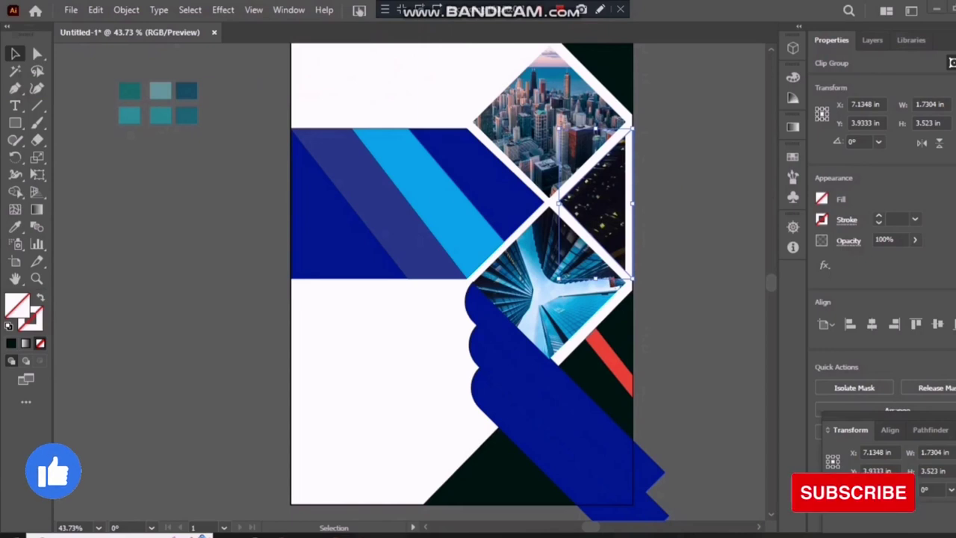
double_click(597, 200)
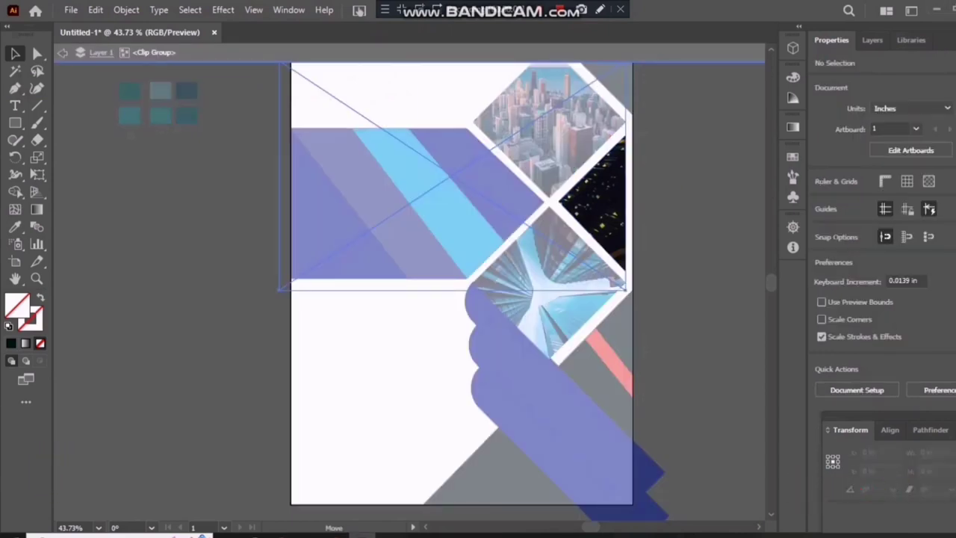
left_click_drag(623, 201, 699, 200)
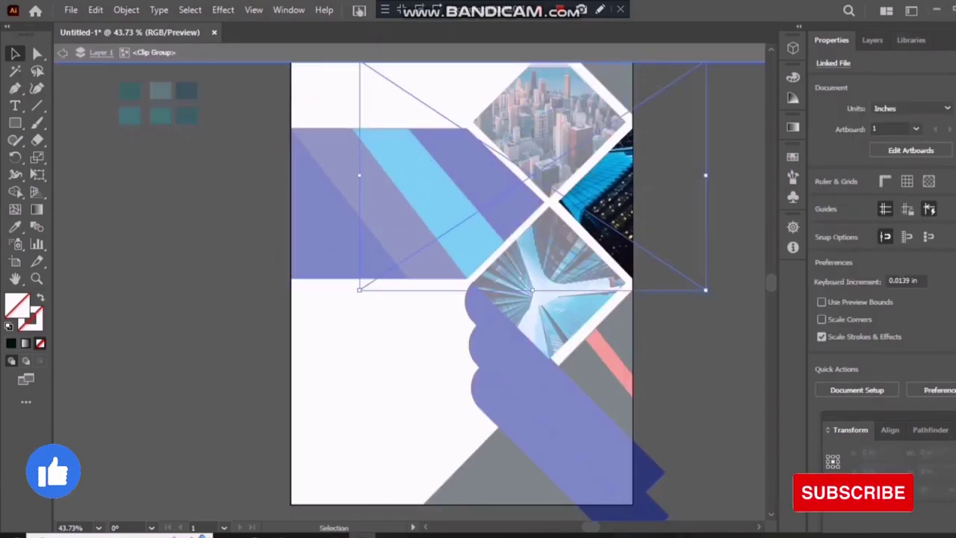
key("Escape")
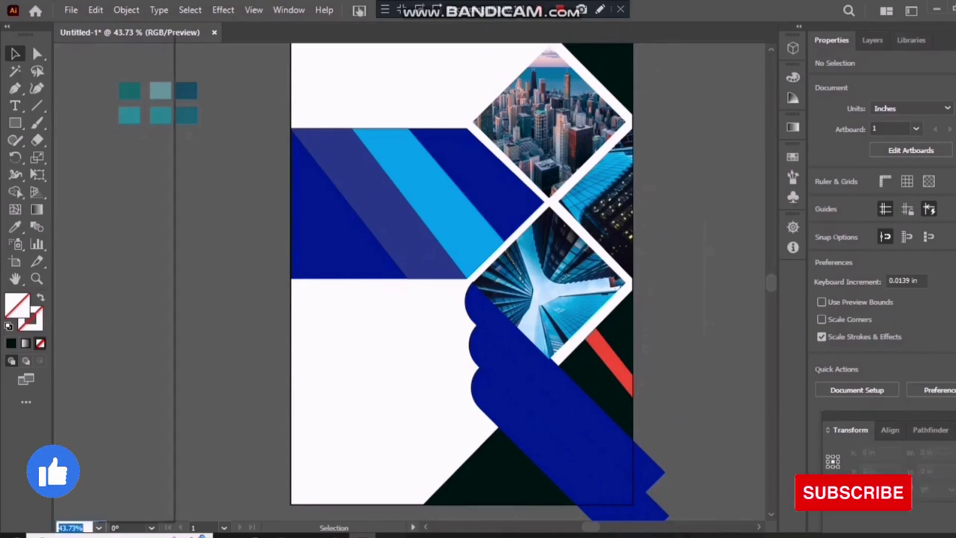
Step: Fit the whole artboard in the window and select the dark top-right corner triangle
left_click(98, 527)
left_click(134, 513)
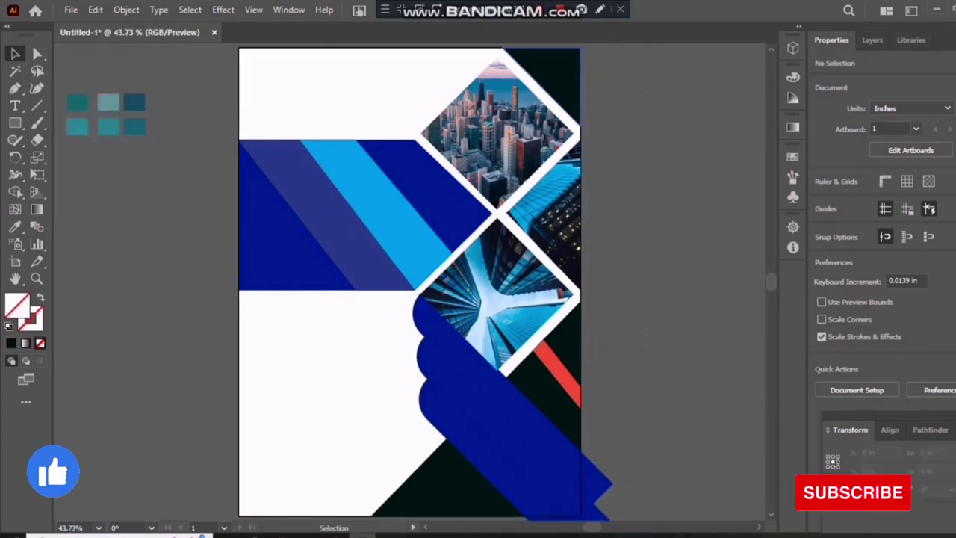
left_click(579, 88)
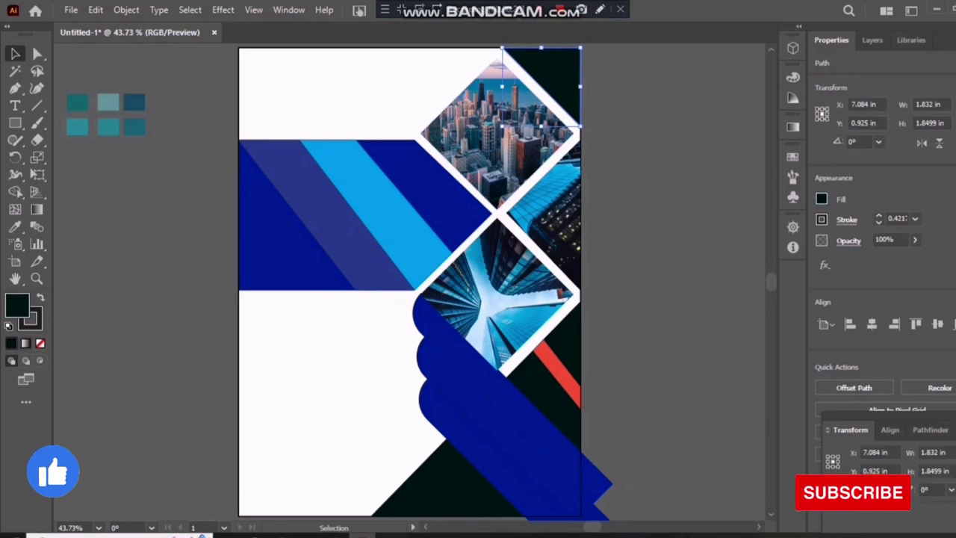
Step: Fill the corner triangle with a dark teal to light teal gradient
left_click(792, 126)
left_click(624, 145)
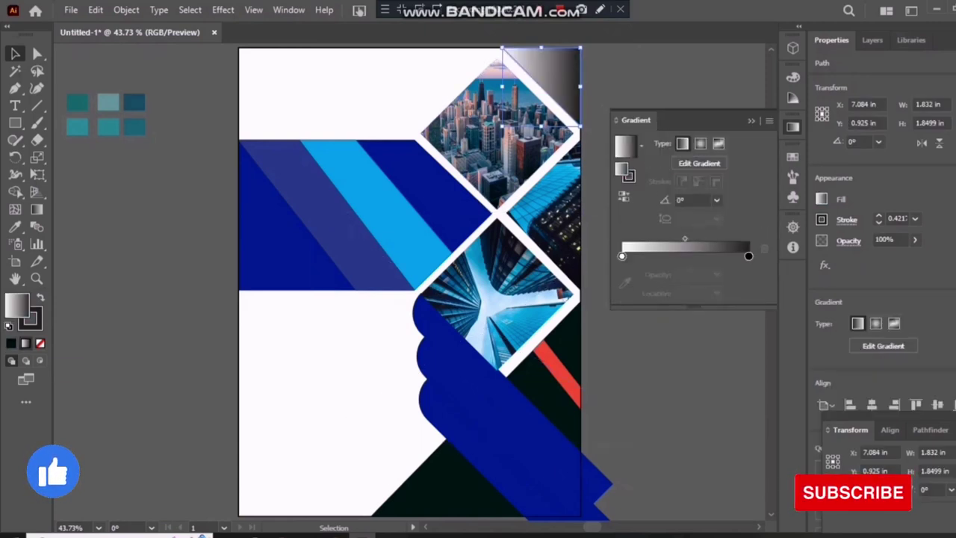
left_click(622, 256)
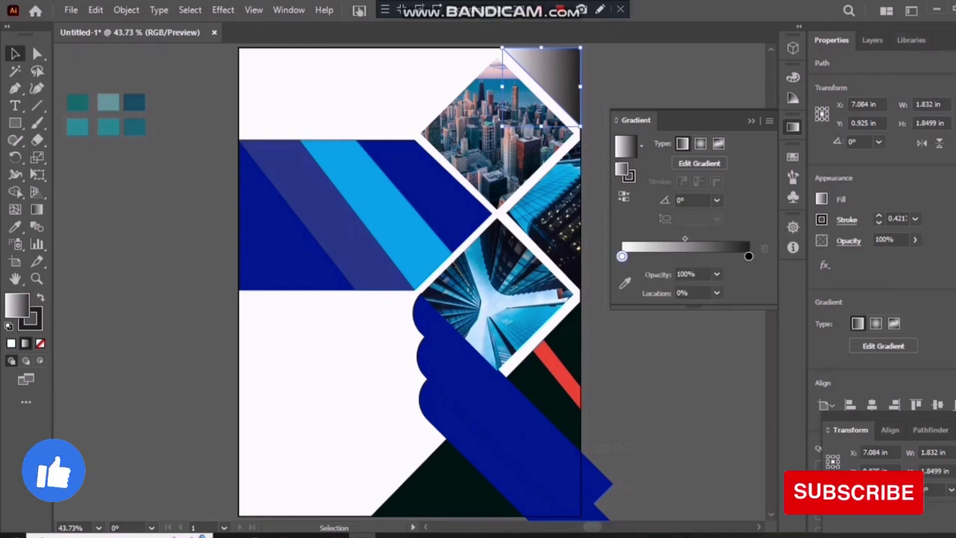
left_click(624, 282)
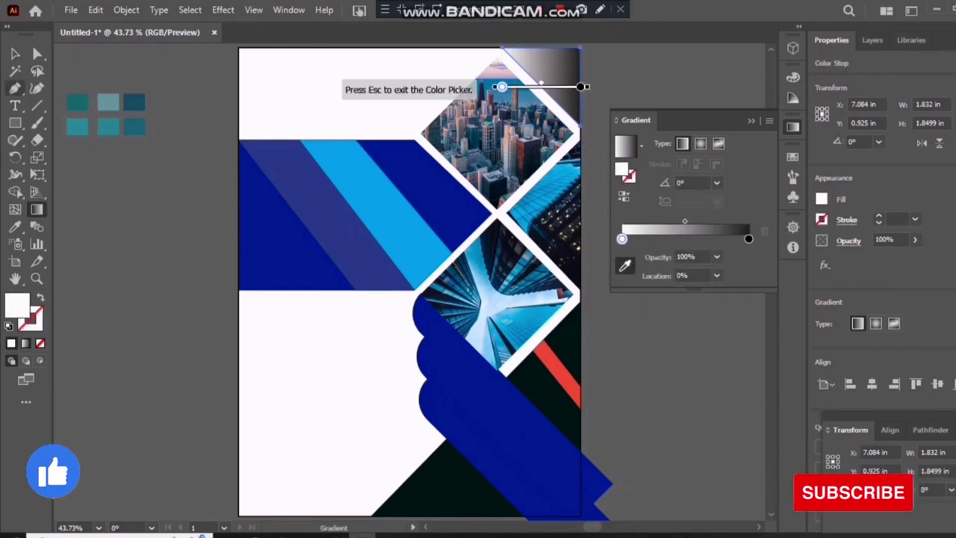
left_click(77, 103)
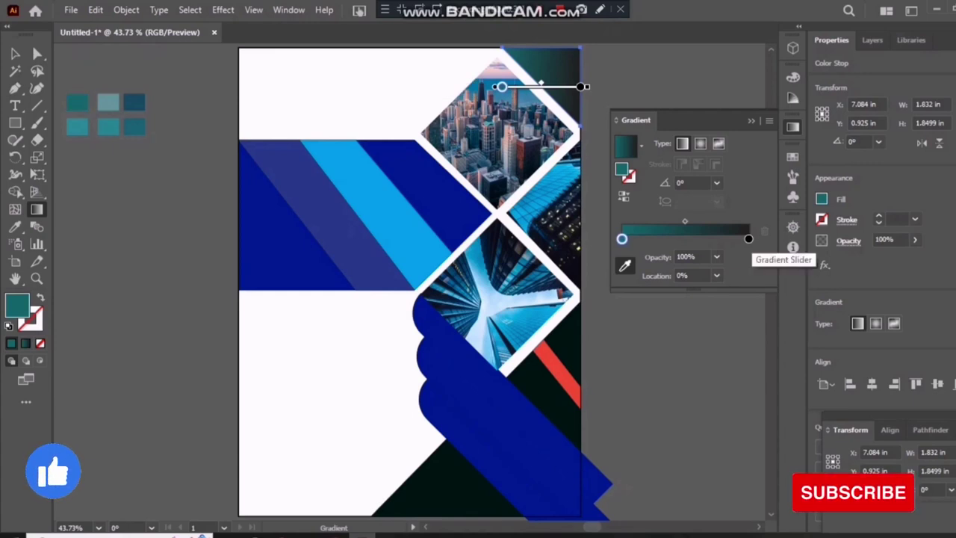
left_click(748, 238)
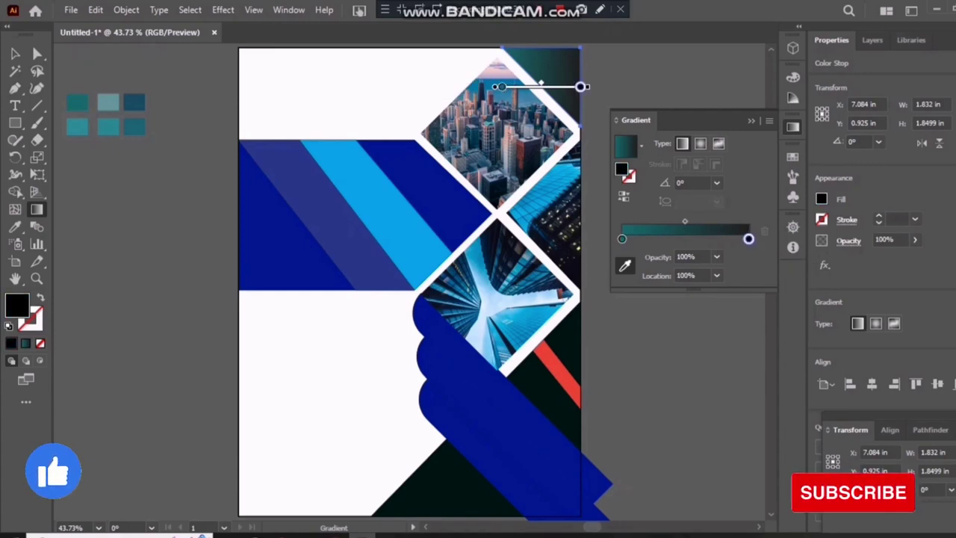
left_click(107, 102)
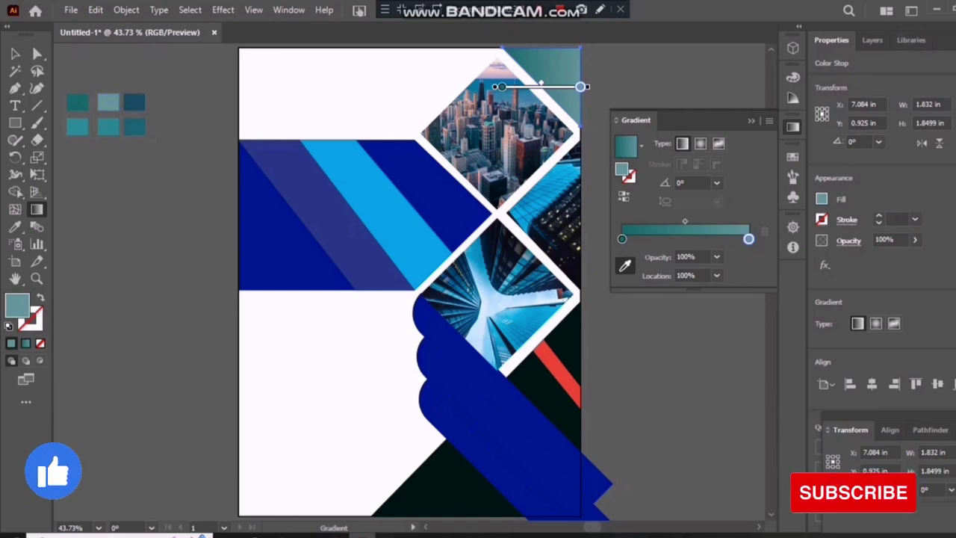
Step: Angle the triangle's gradient at about -20.556° and deselect
key("v")
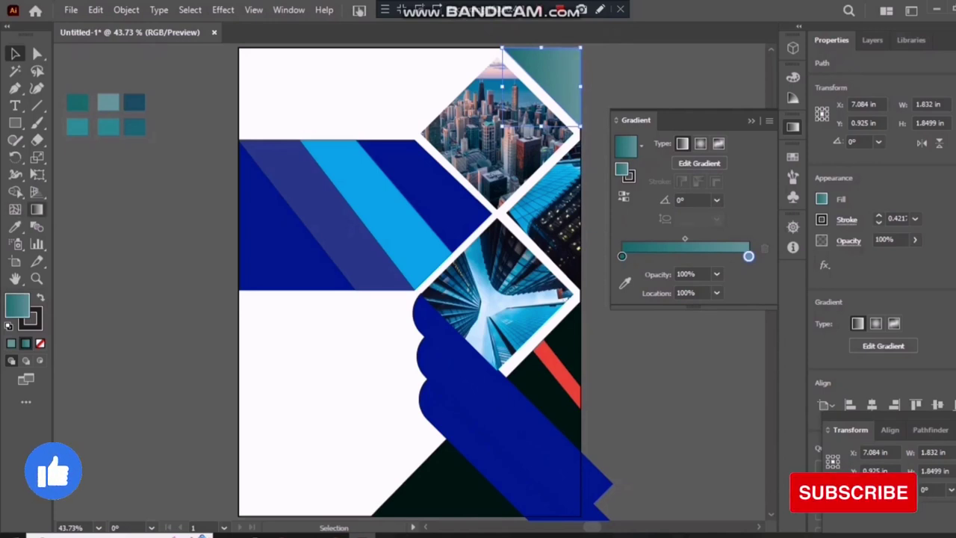
left_click(37, 210)
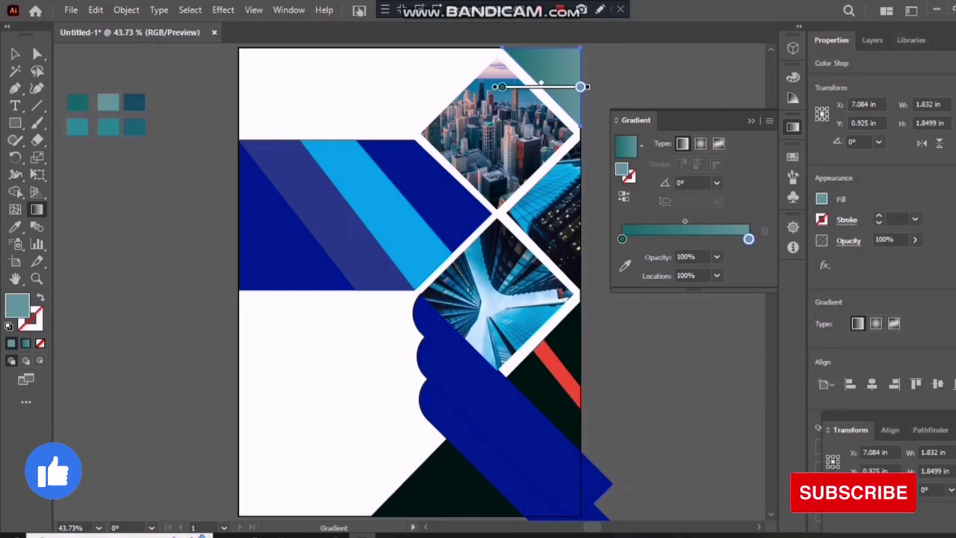
mouse_move(536, 59)
left_mouse_down()
mouse_move(579, 71)
mouse_move(579, 87)
mouse_move(543, 75)
mouse_move(562, 77)
left_mouse_up()
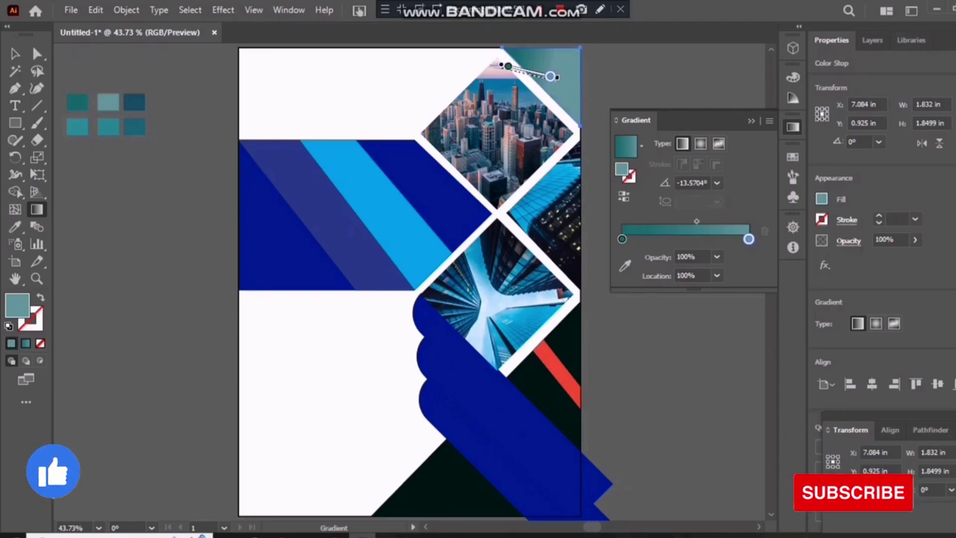
mouse_move(535, 75)
left_mouse_down()
mouse_move(521, 67)
mouse_move(585, 88)
left_mouse_up()
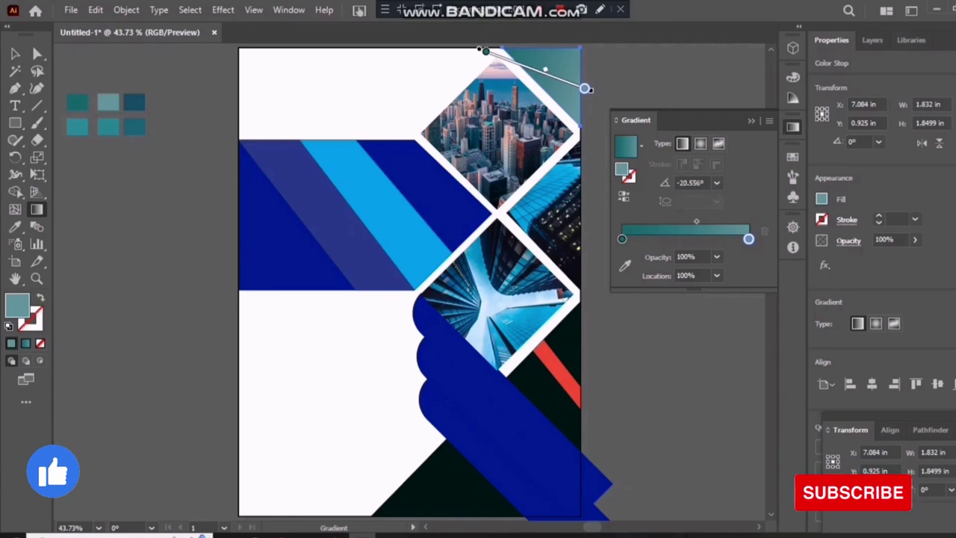
key("v")
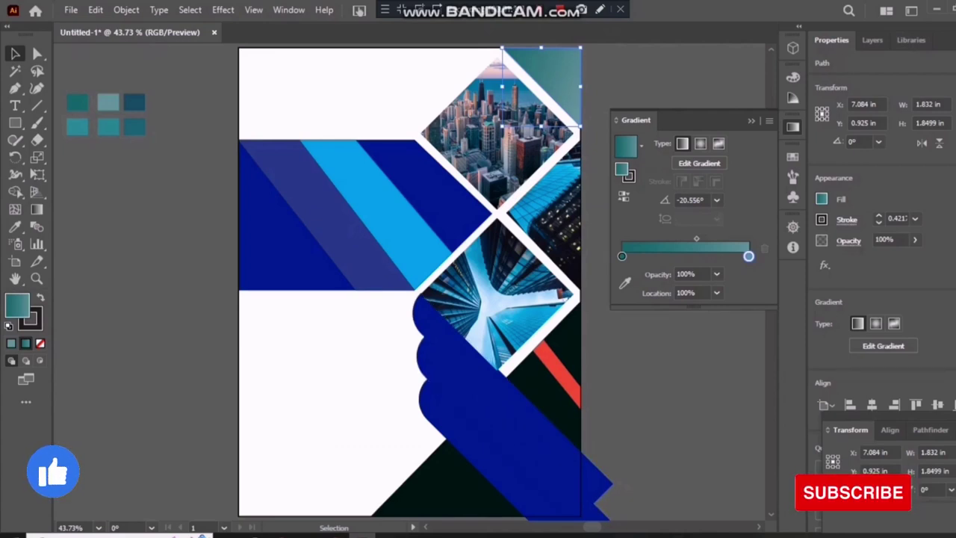
key("ctrl+shift+a")
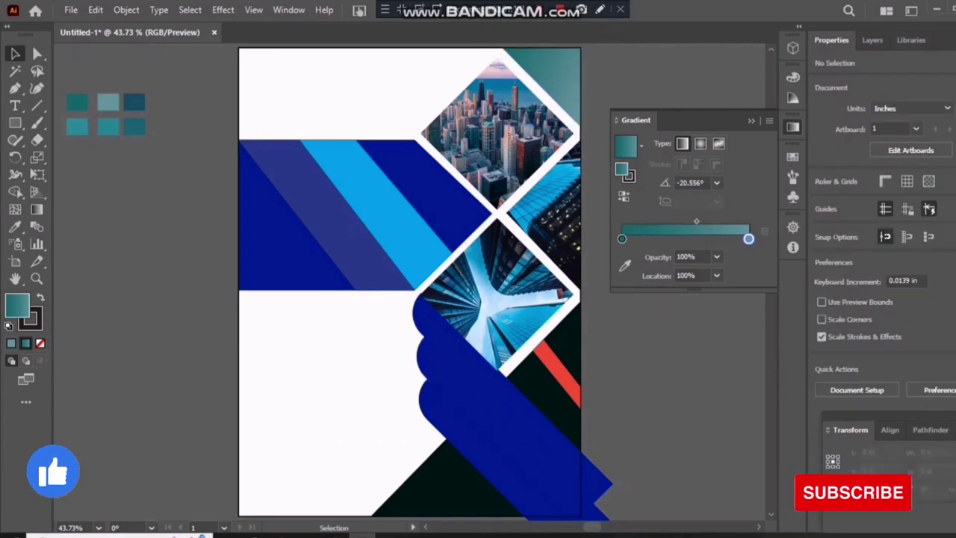
Step: Select the small strip above the red stripe and give it a gradient starting dark teal
left_click(314, 388)
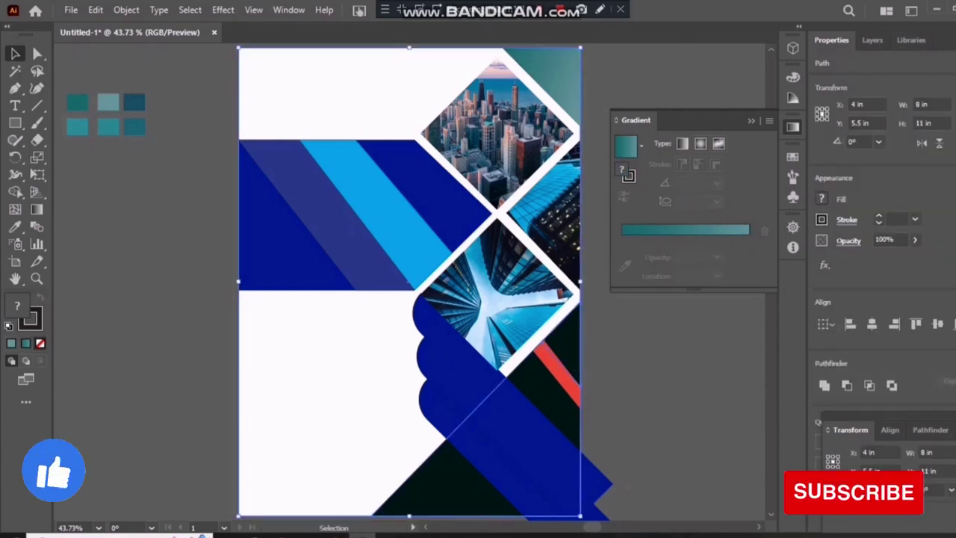
key("ctrl+shift+a")
left_click(560, 350)
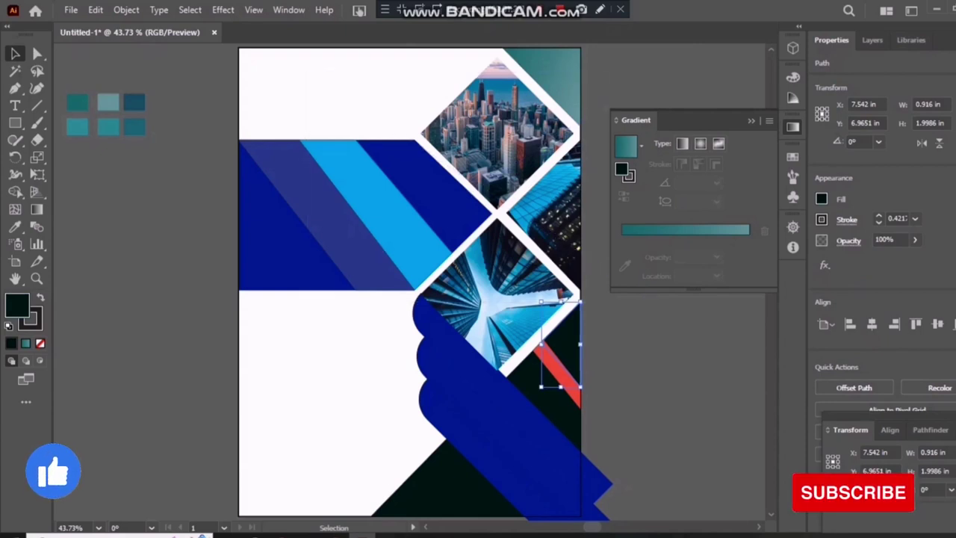
left_click(26, 343)
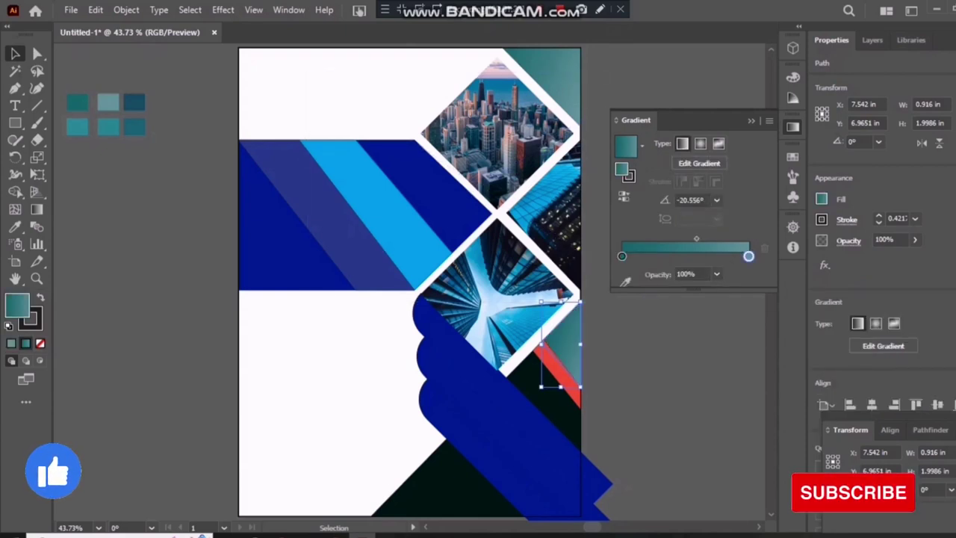
left_click(621, 256)
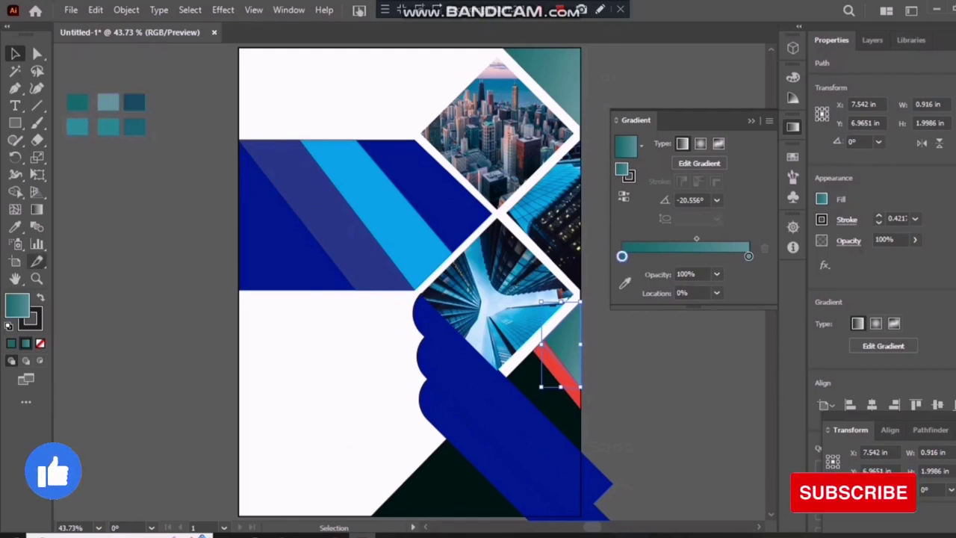
left_click(15, 226)
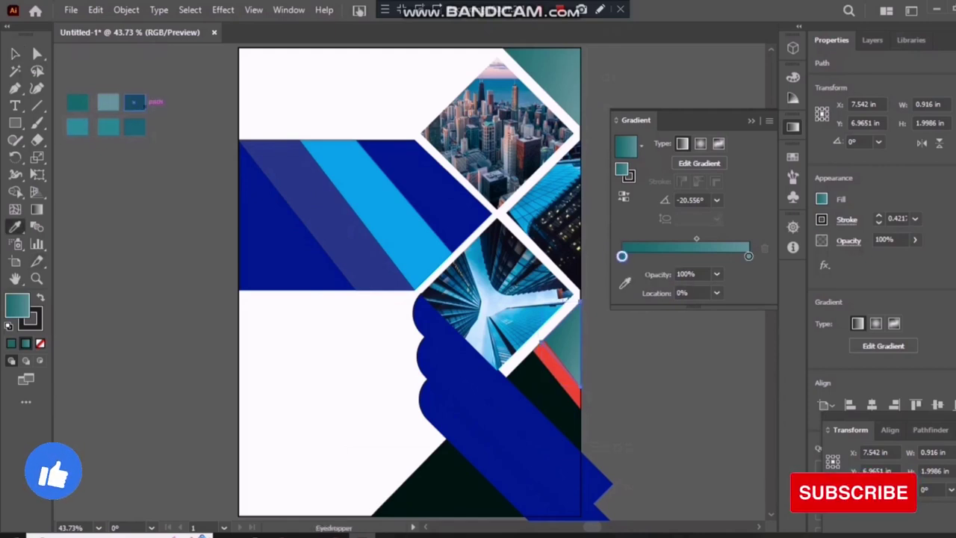
left_click(134, 105)
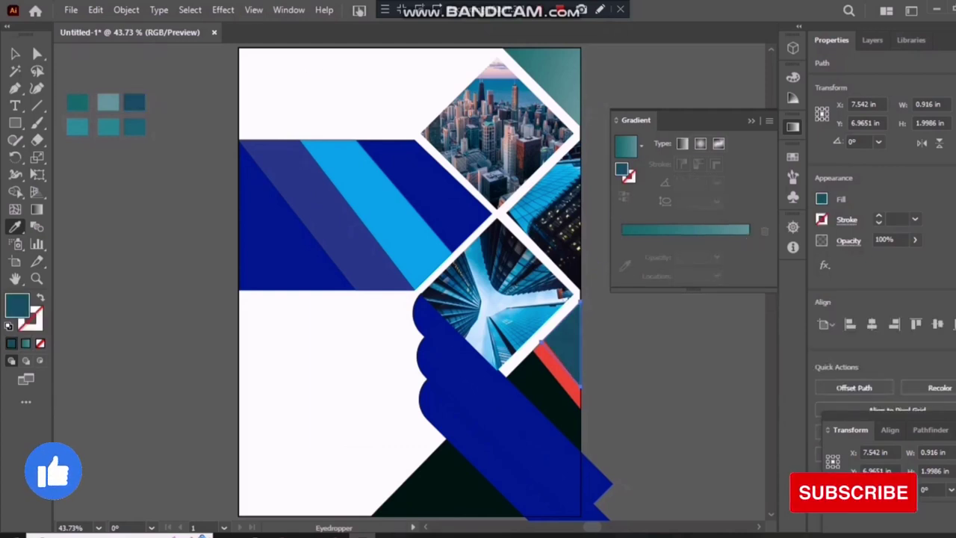
key("period")
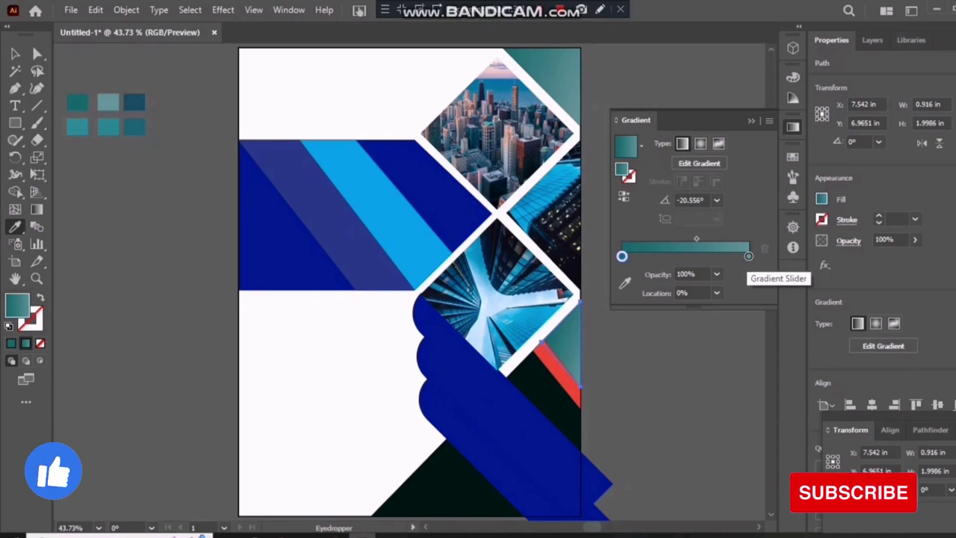
Step: Rework the strip's gradient stops using the teal swatches
left_click(748, 256)
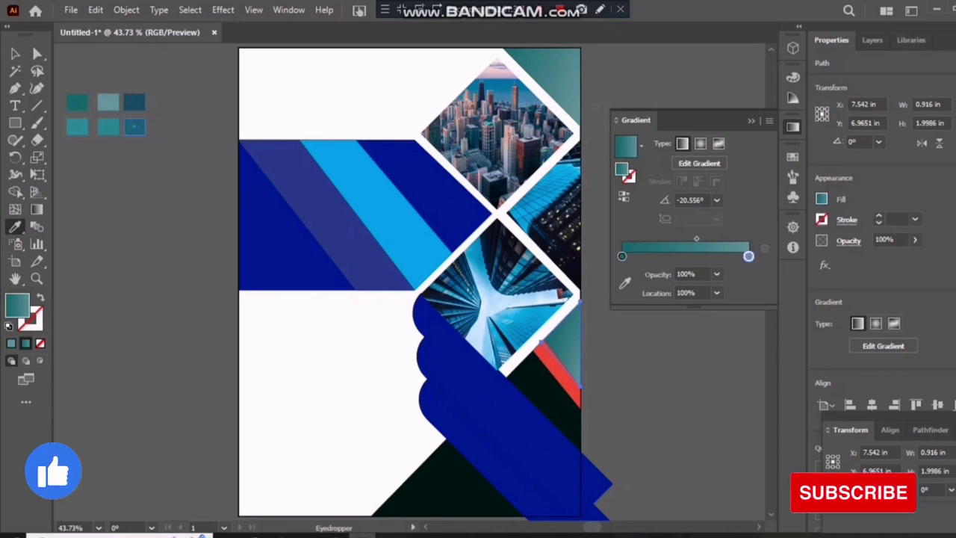
left_click(135, 126)
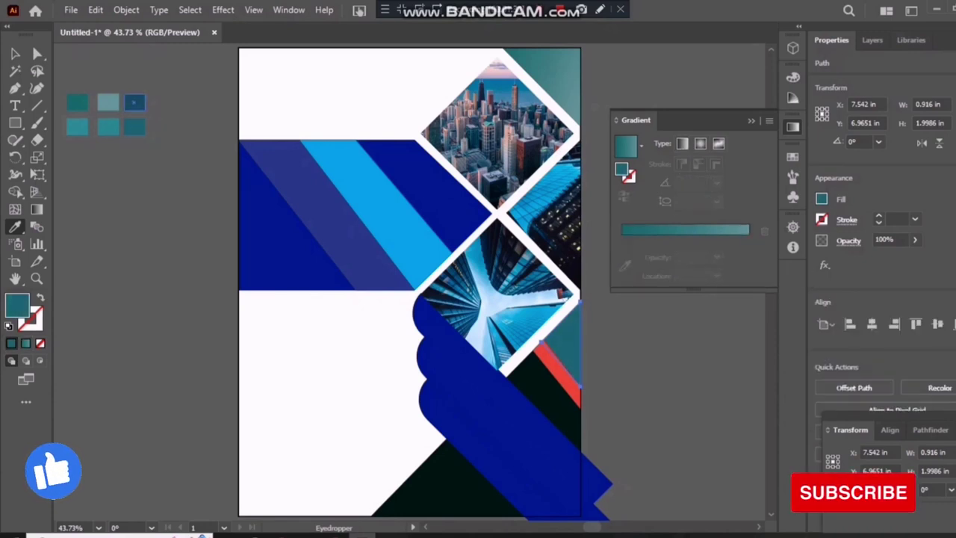
left_click(135, 103)
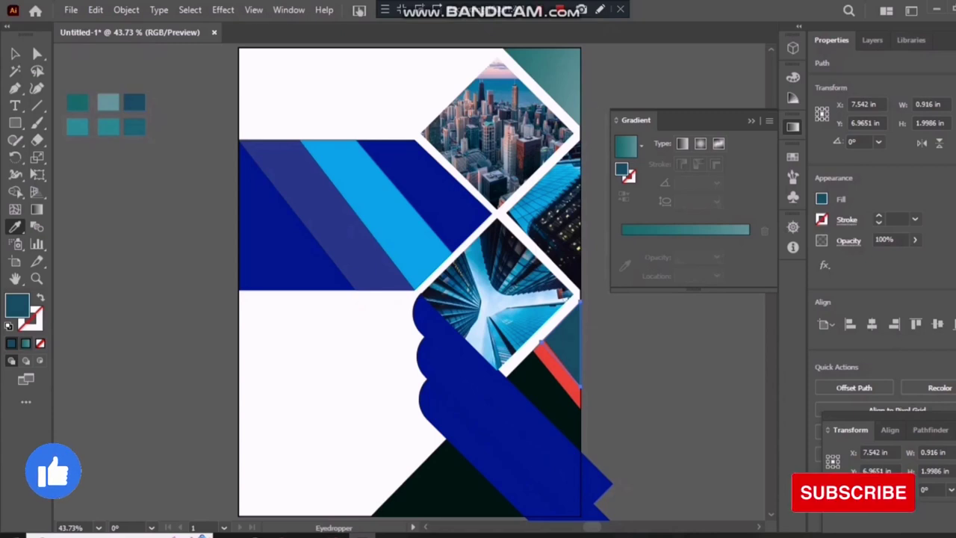
left_click(25, 343)
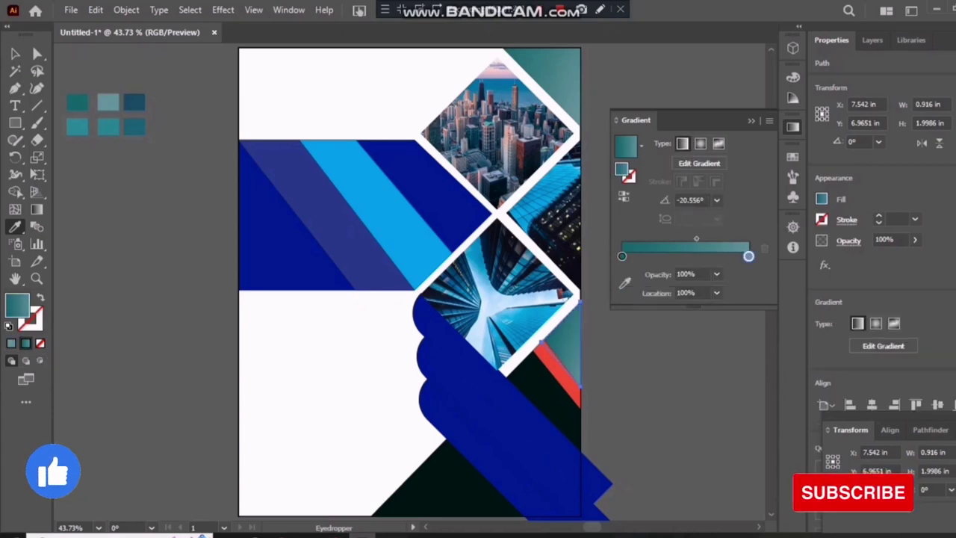
left_click(625, 282)
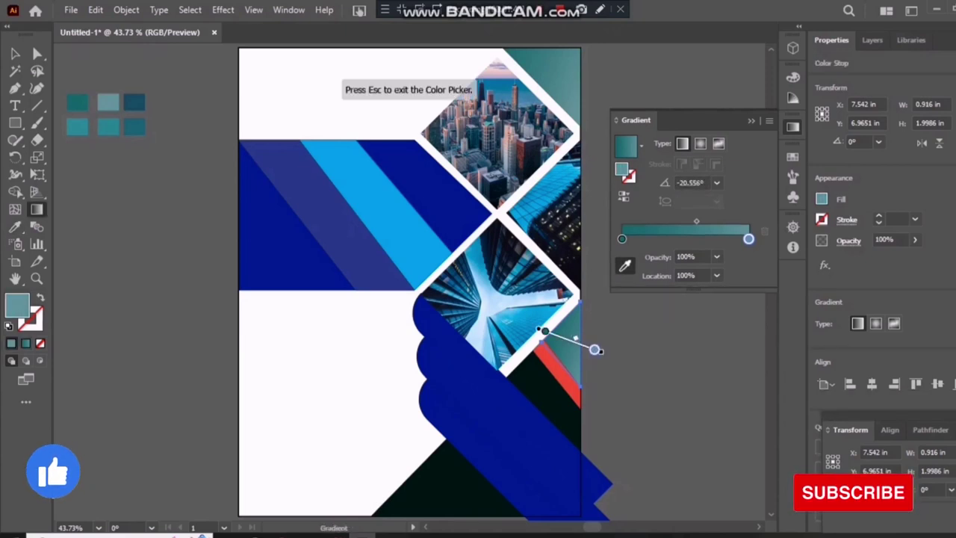
left_click(134, 102)
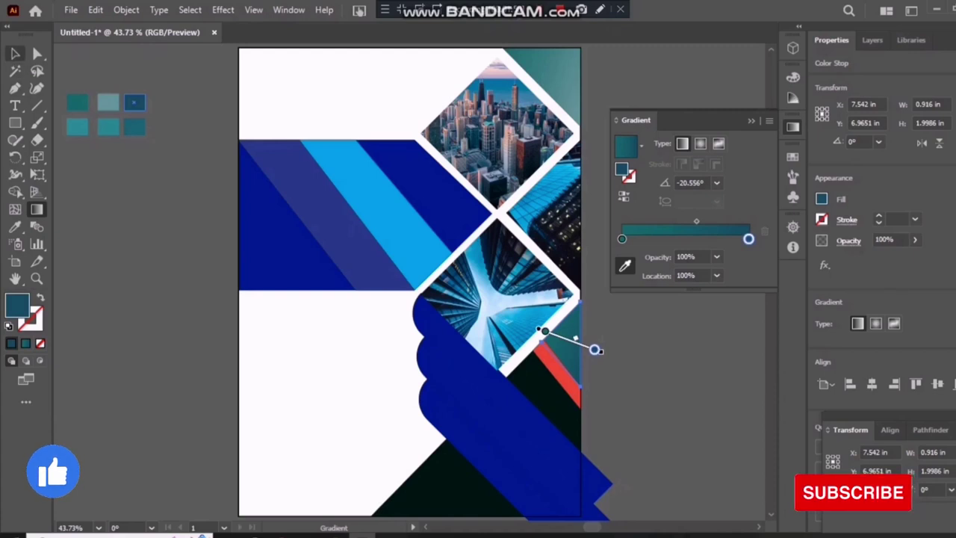
left_click(15, 53)
Step: Angle the strip's teal gradient at about -70° and deselect
key("g")
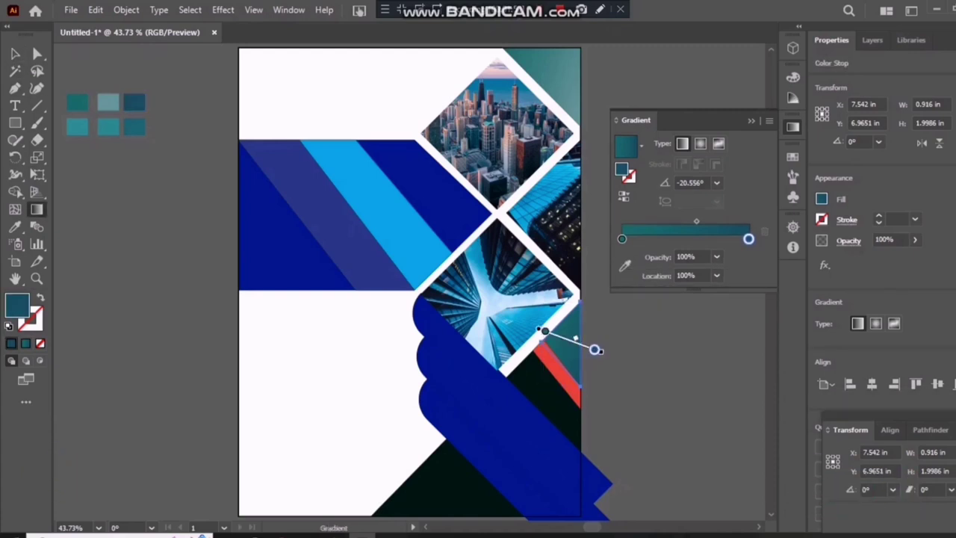
left_click_drag(556, 315, 573, 359)
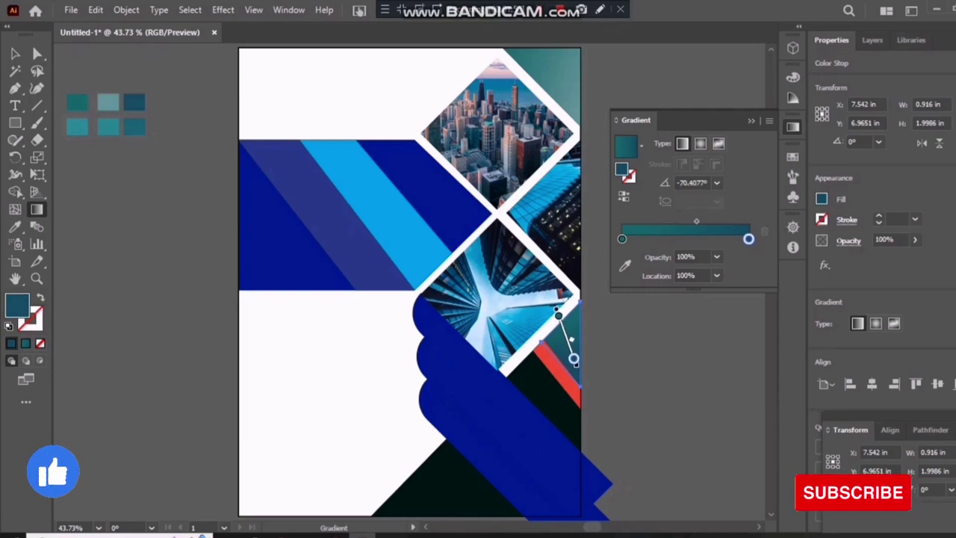
key("v")
key("ctrl+shift+a")
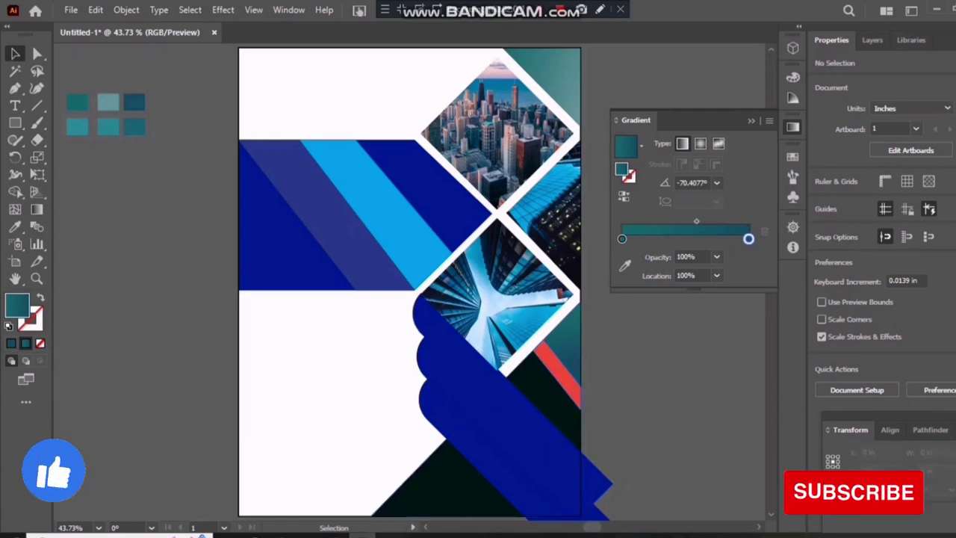
Step: Recolour the red stripe dark teal from the swatches
left_click(559, 374)
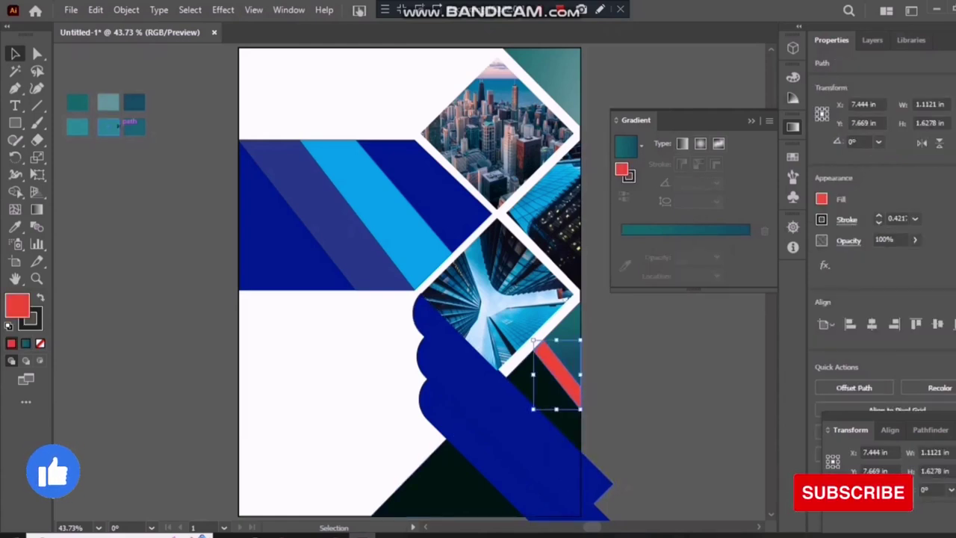
left_click(792, 77)
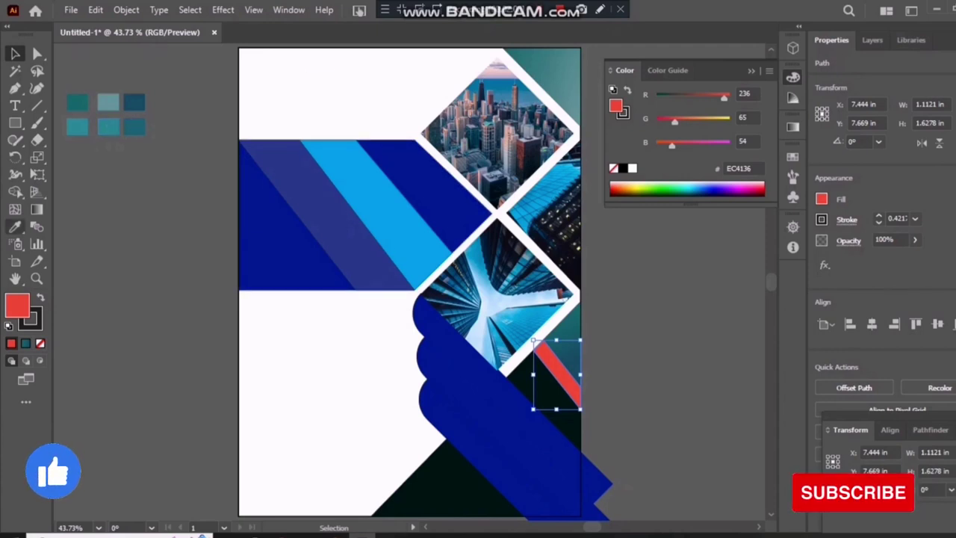
left_click(15, 227)
left_click(136, 102)
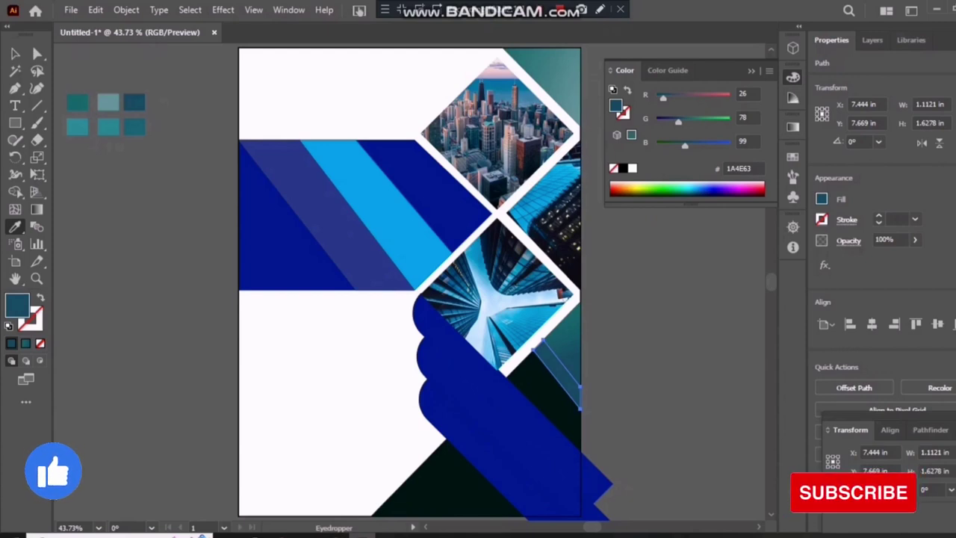
mouse_move(685, 145)
left_mouse_down()
mouse_move(698, 145)
mouse_move(674, 145)
left_mouse_up()
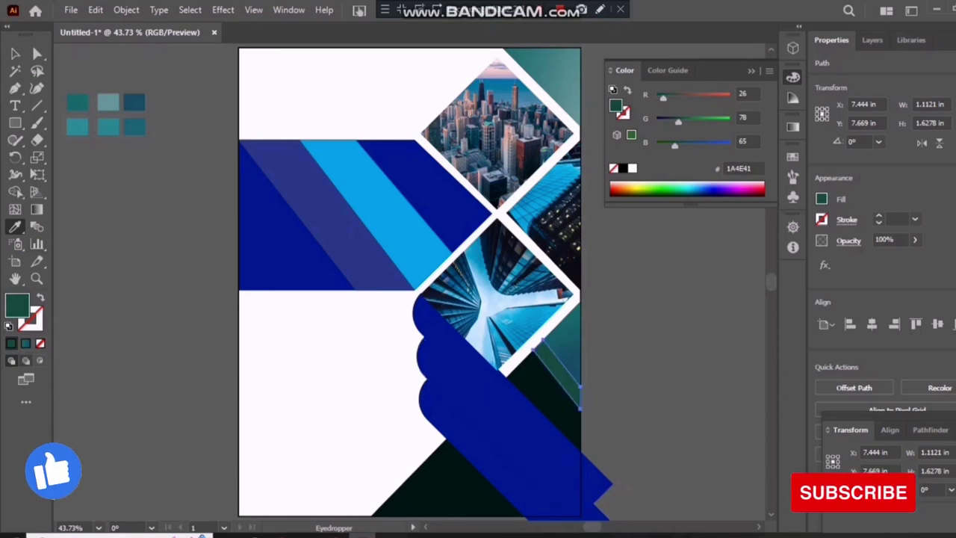
Step: Give the stripe a gradient from dark blue to light teal
left_click(26, 343)
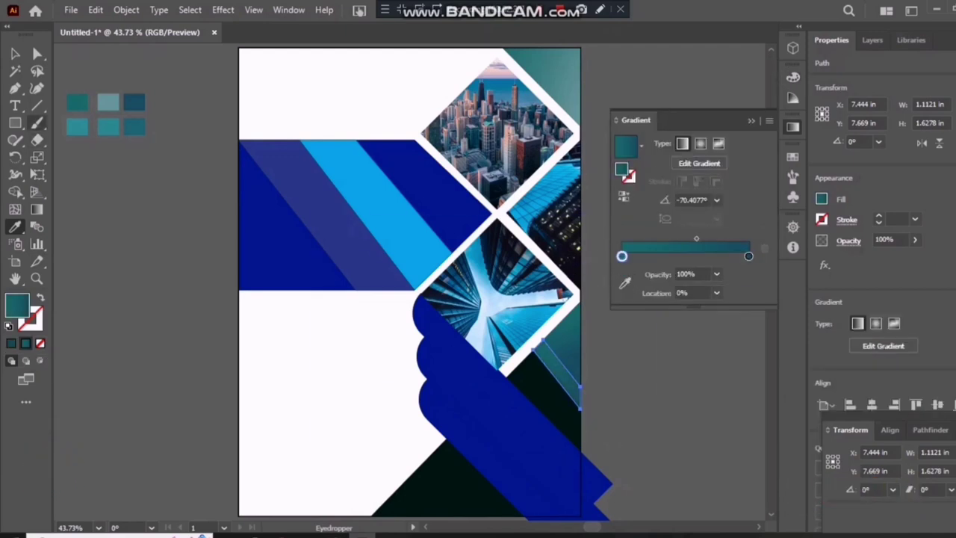
left_click(133, 102)
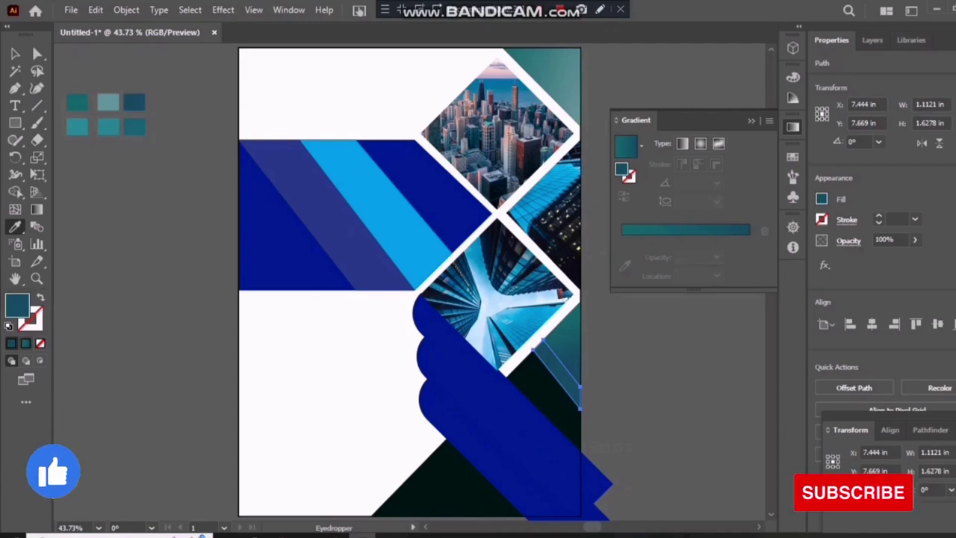
left_click(25, 342)
left_click(624, 282)
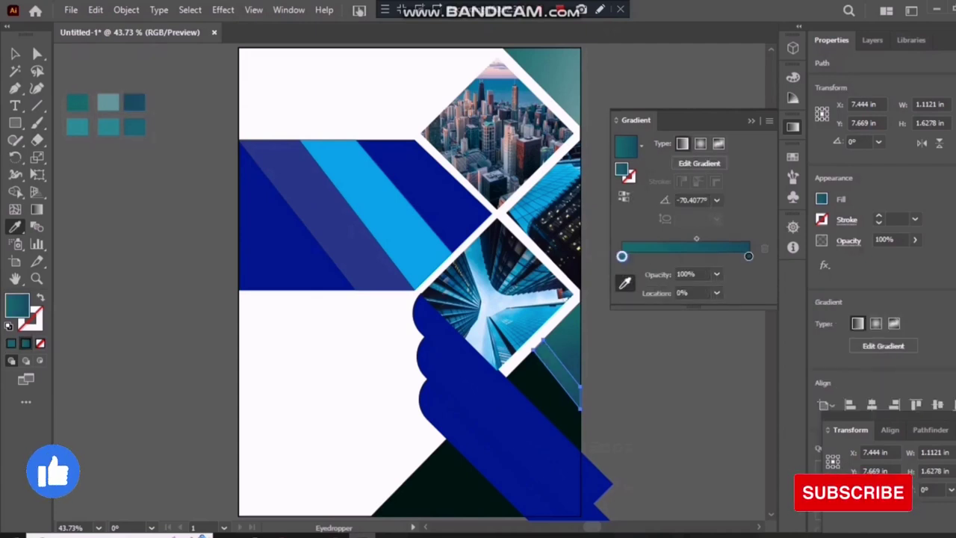
left_click(134, 103)
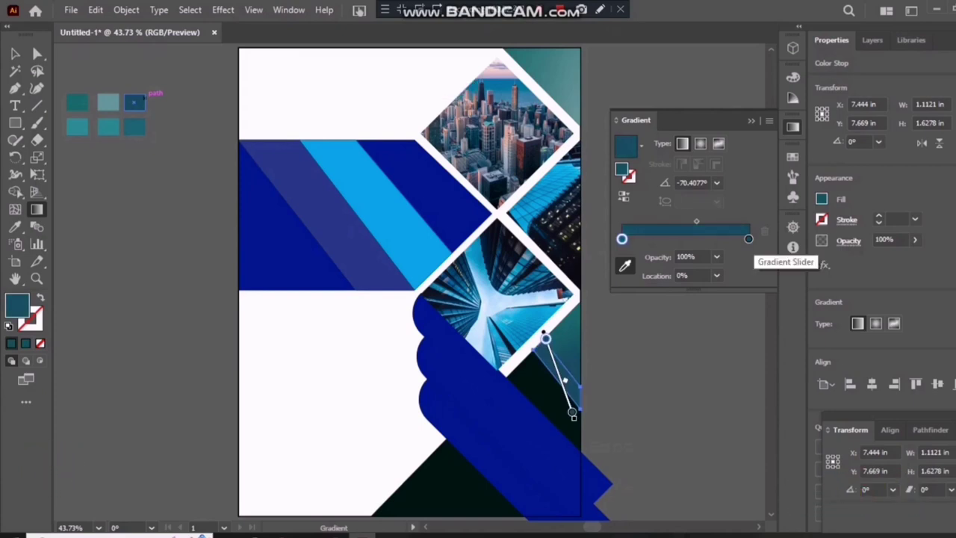
left_click(748, 238)
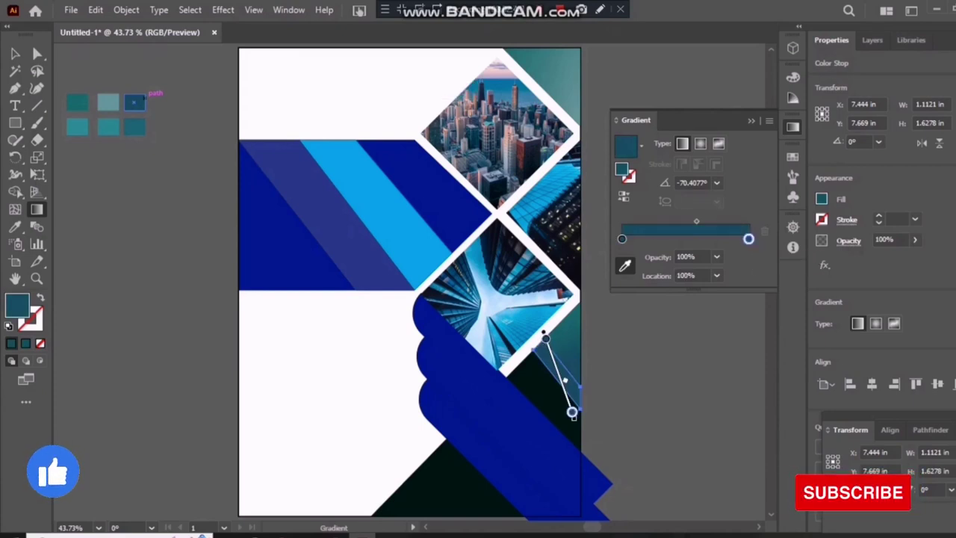
left_click(109, 102)
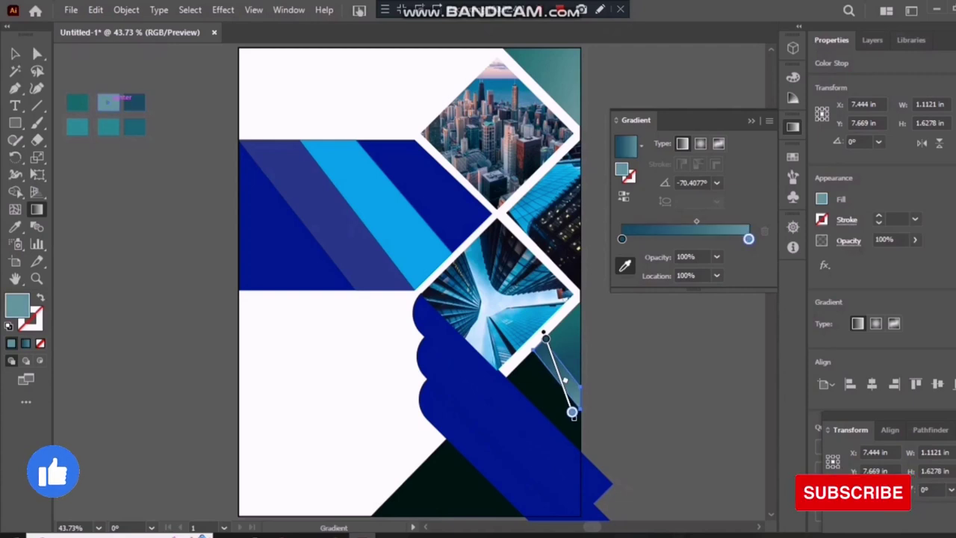
Step: Angle the stripe's gradient at 156.0375° and clear the selection
key("v")
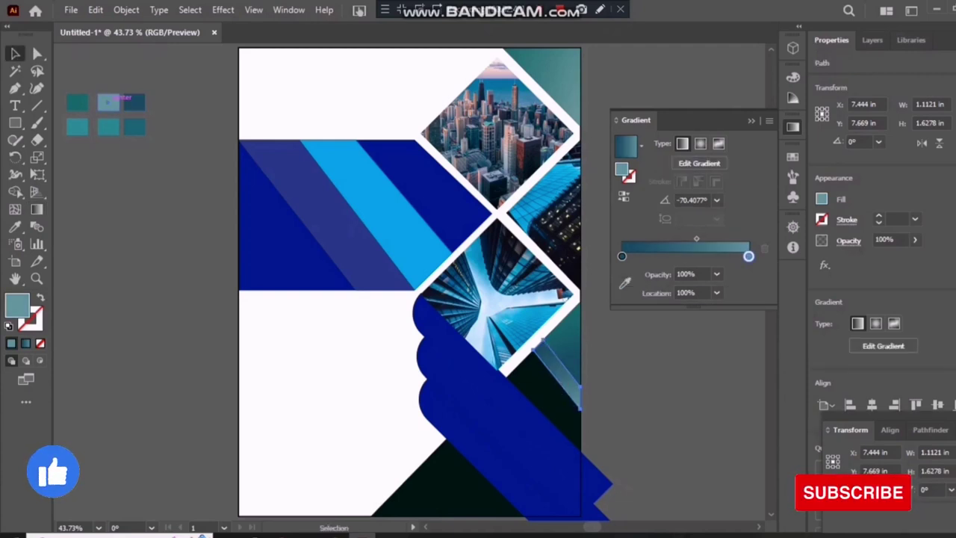
key("g")
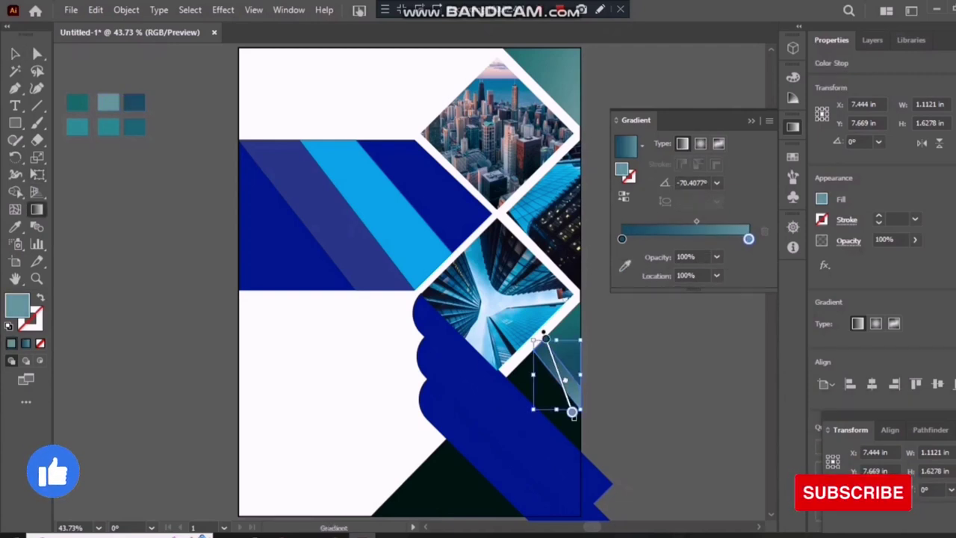
left_click_drag(534, 371, 597, 398)
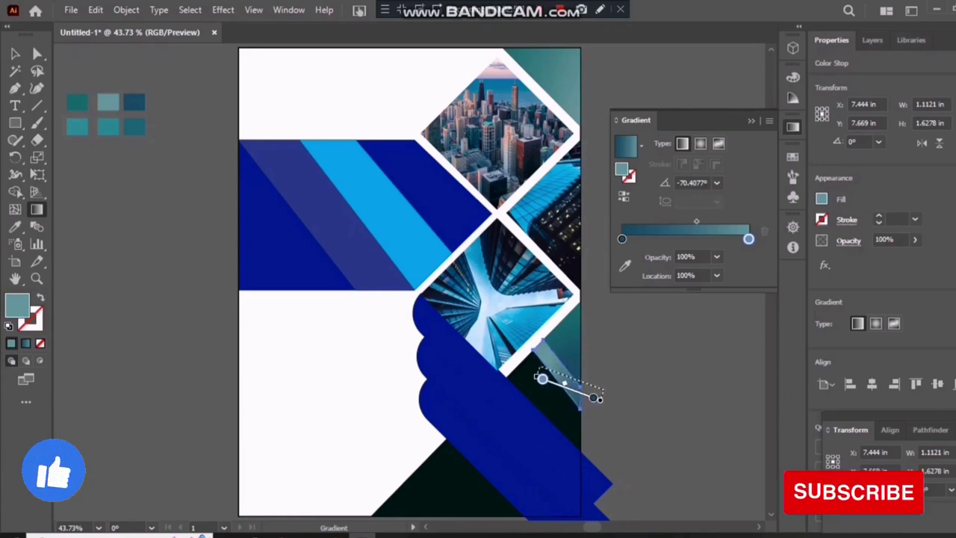
left_click_drag(537, 363, 600, 389)
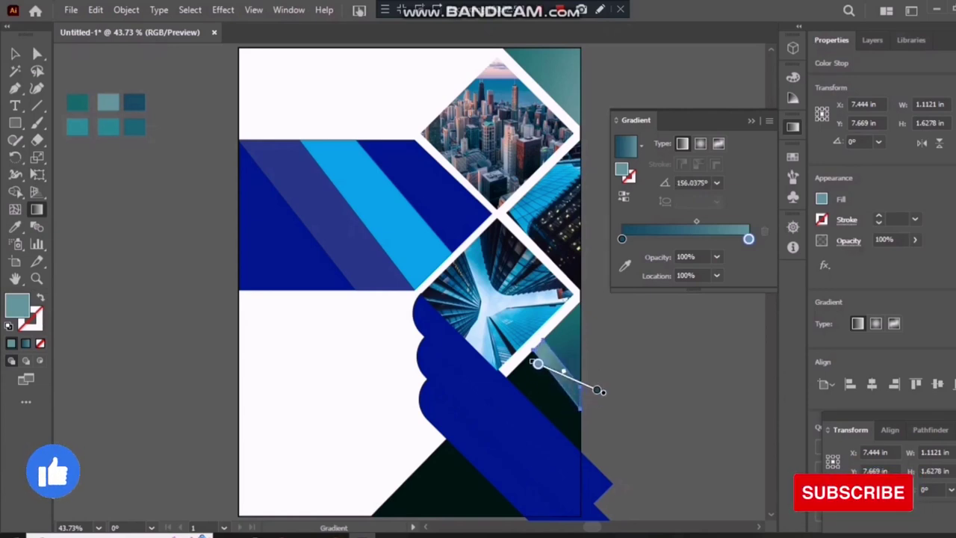
key("v")
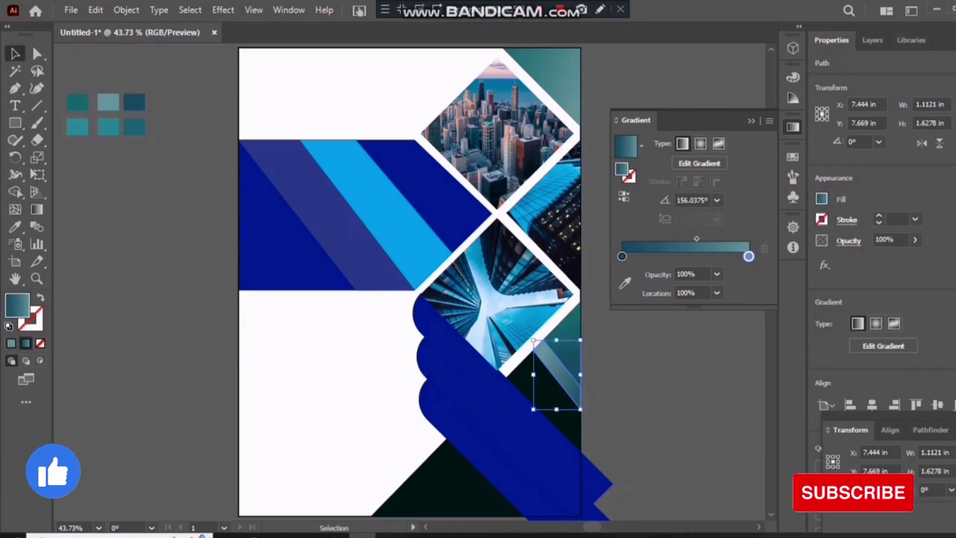
left_click(619, 391)
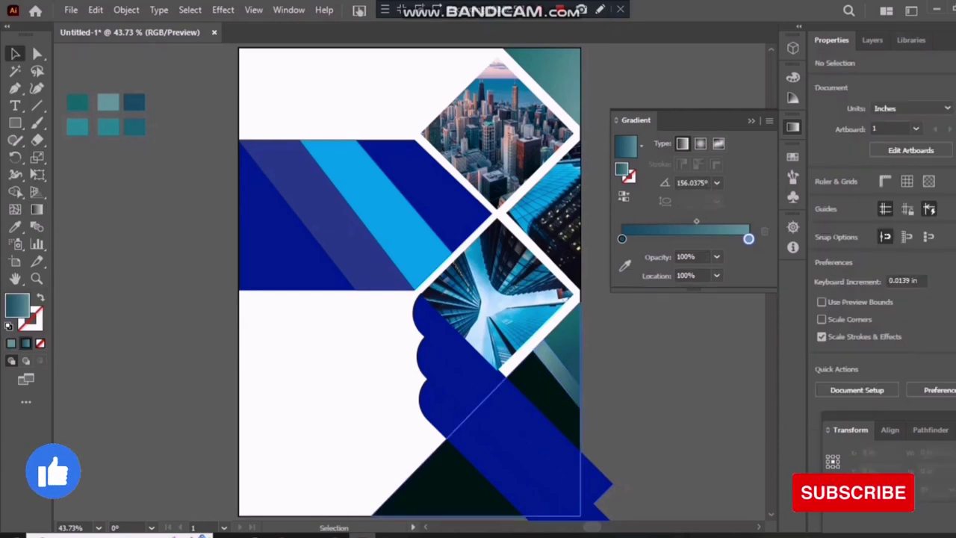
Step: Apply the teal gradient to the large bottom triangle
left_click(522, 395)
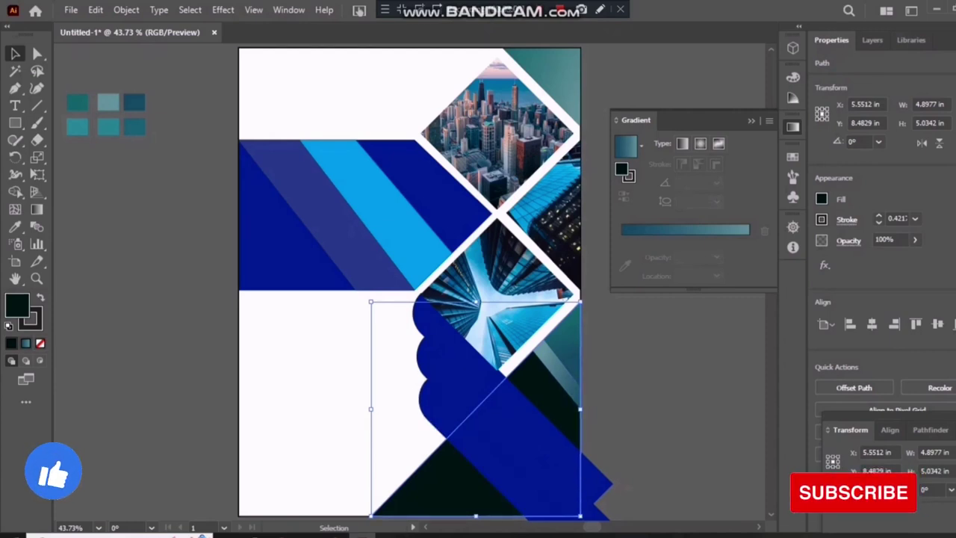
left_click(25, 342)
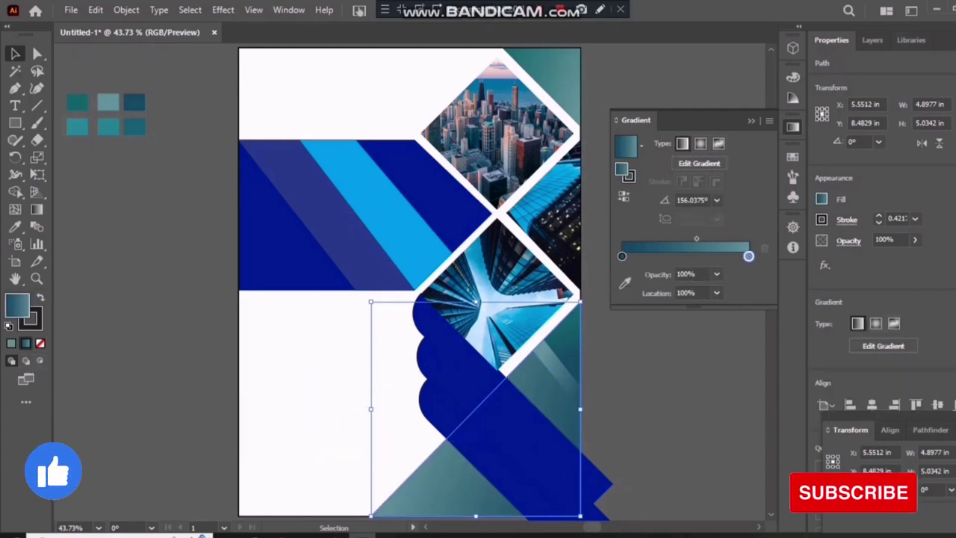
left_click(621, 256)
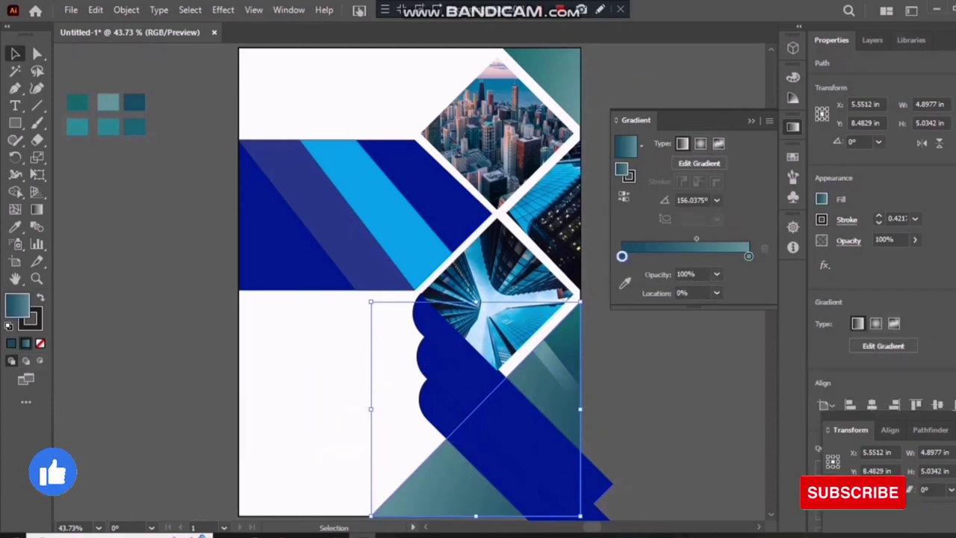
left_click(135, 127)
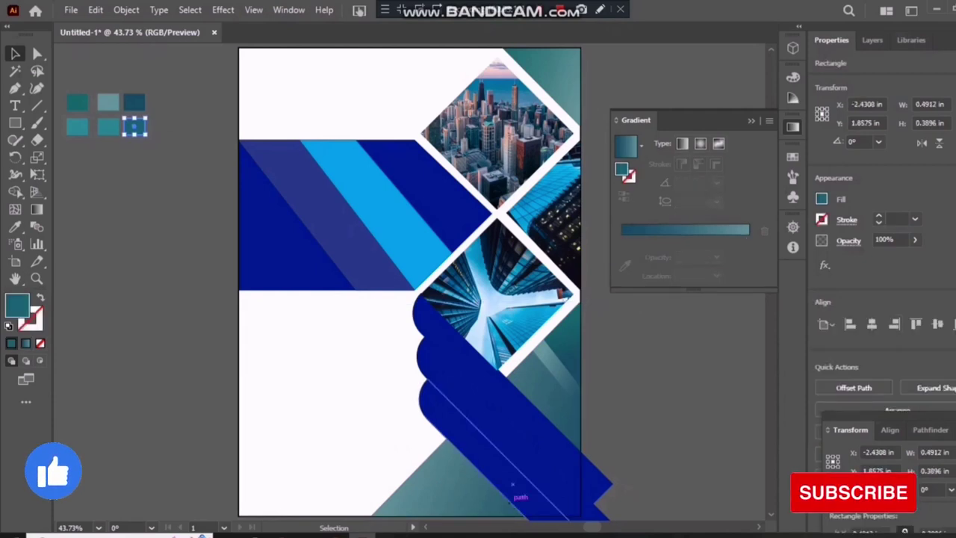
left_click(521, 498)
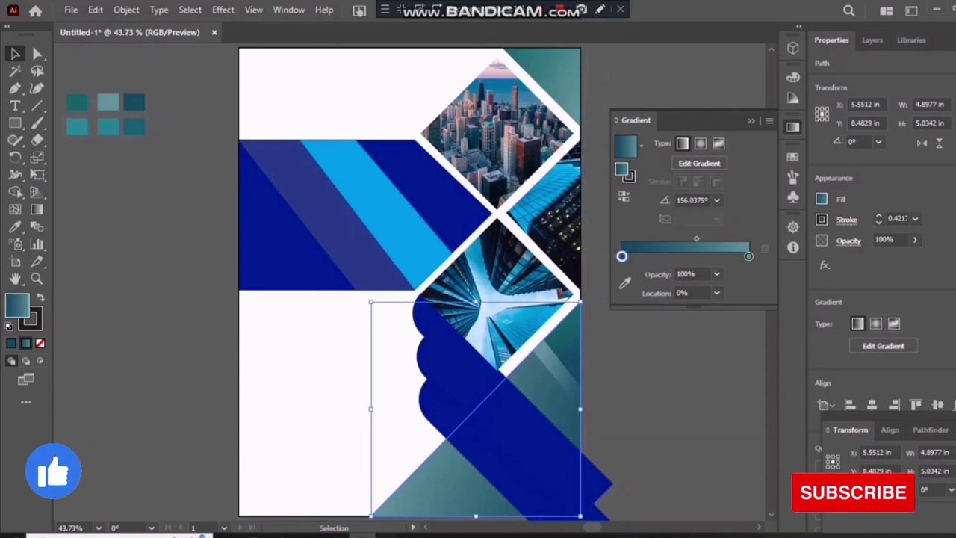
Step: Set the triangle's gradient stops to very dark navy and teal
left_click(625, 282)
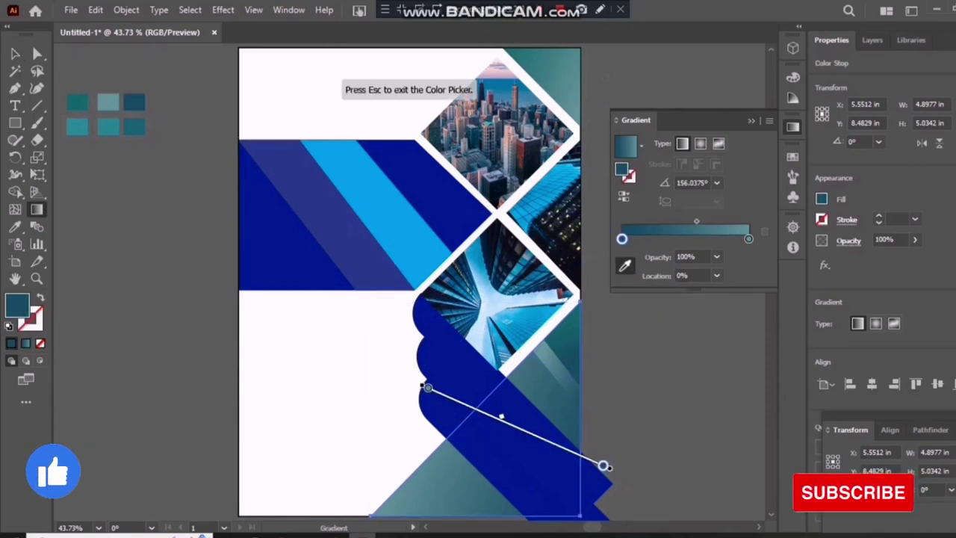
left_click(556, 224)
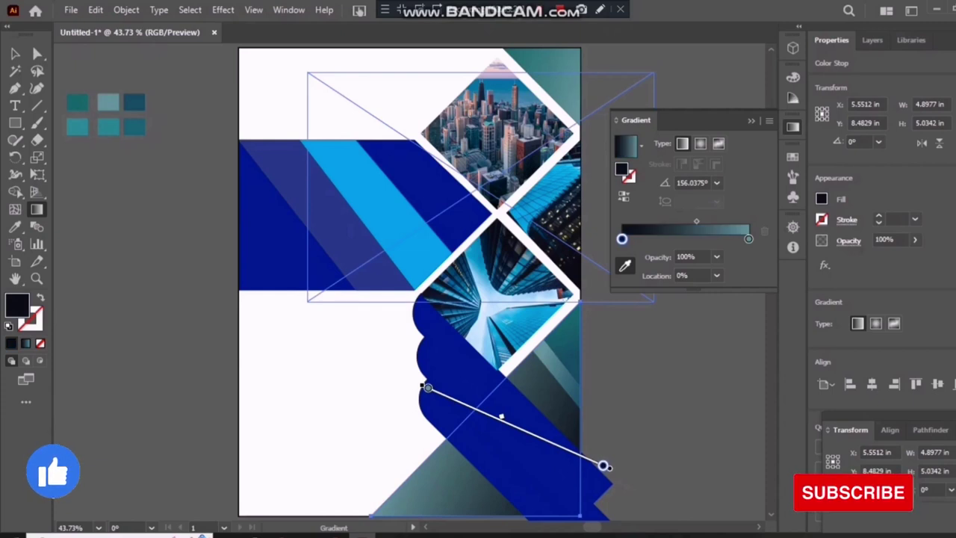
left_click(366, 187)
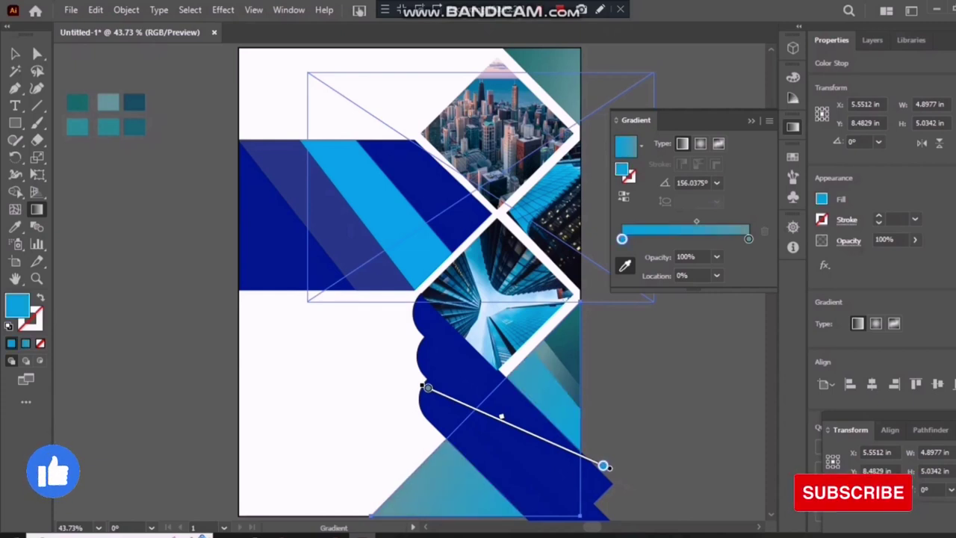
left_click(609, 468)
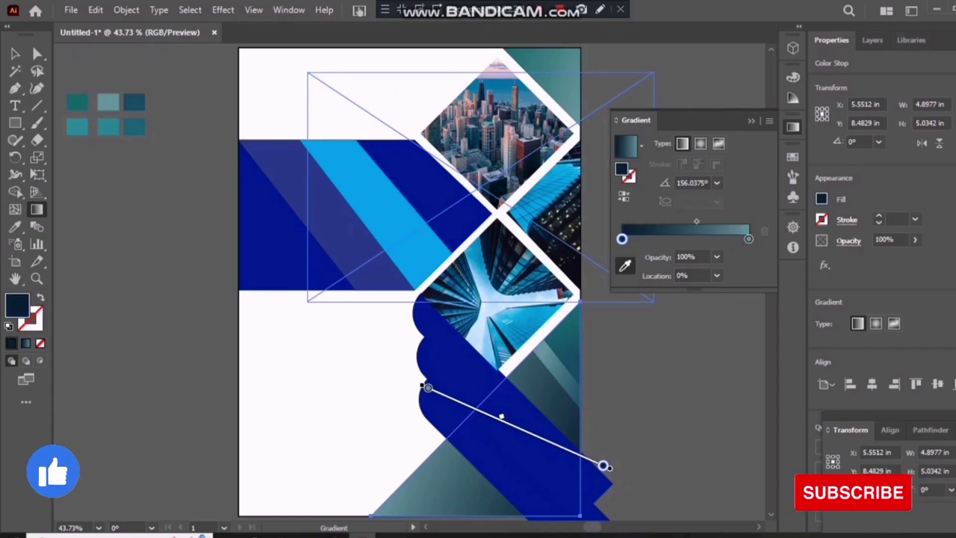
left_click(748, 238)
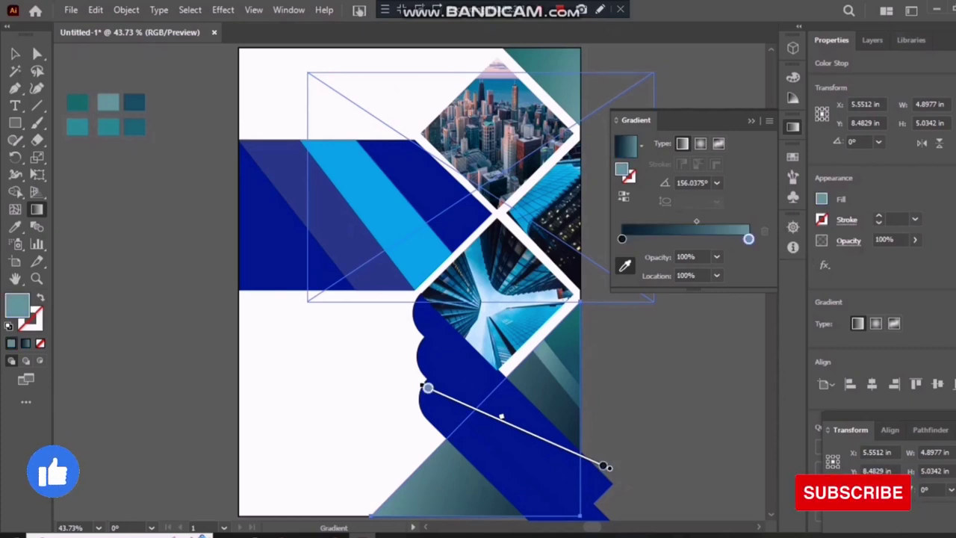
left_click(77, 102)
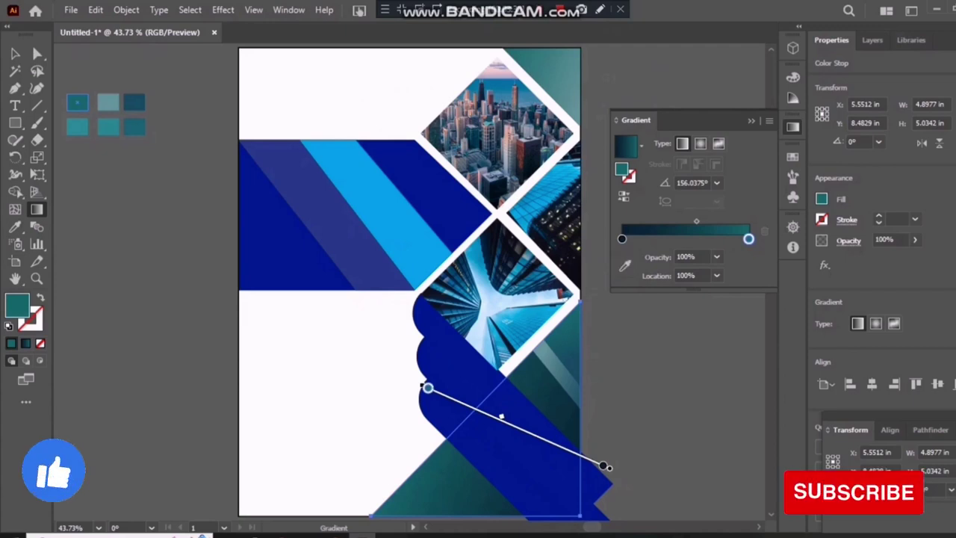
Step: Angle the triangle's gradient nearly horizontal at 3.3555° and deselect
mouse_move(383, 330)
left_mouse_down()
mouse_move(559, 469)
mouse_move(581, 433)
left_mouse_up()
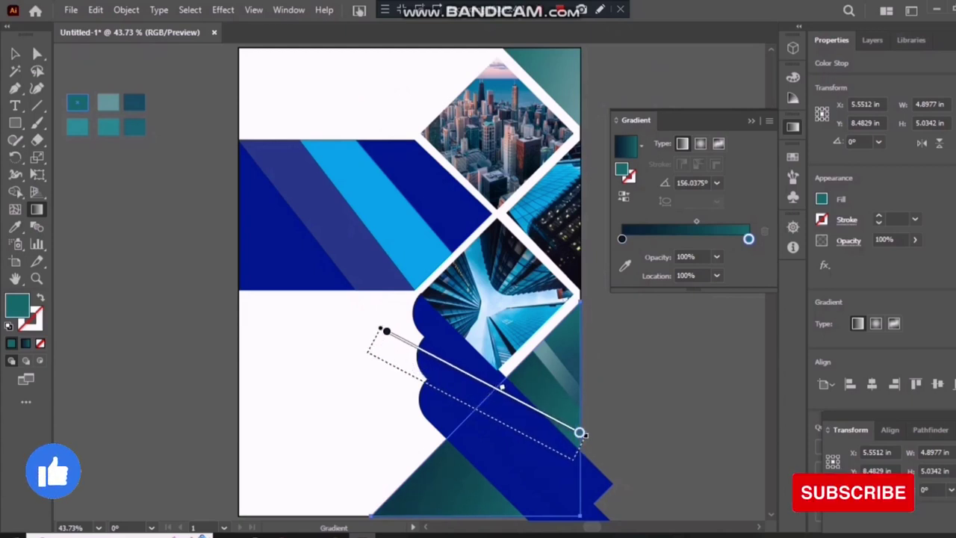
mouse_move(581, 433)
left_mouse_down()
mouse_move(565, 411)
mouse_move(615, 309)
mouse_move(614, 407)
left_mouse_up()
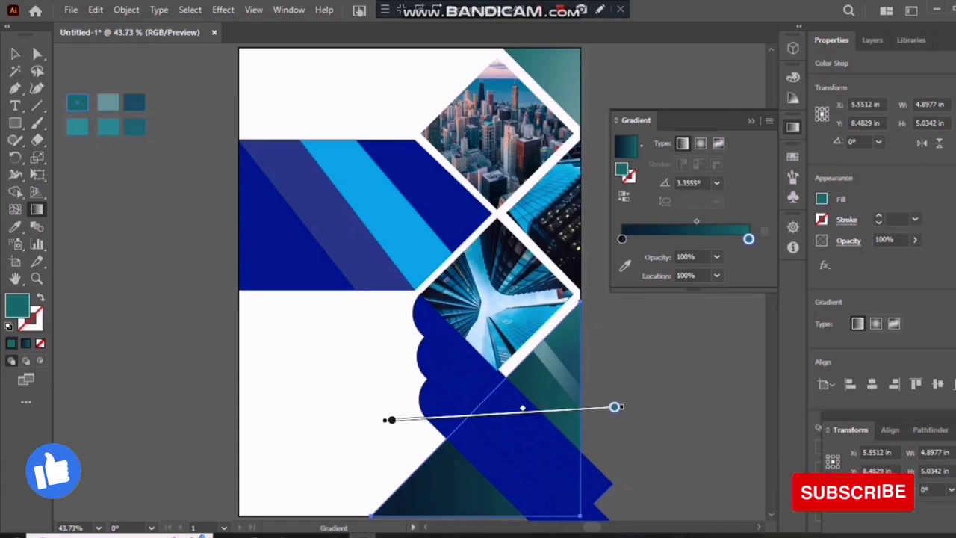
key("v")
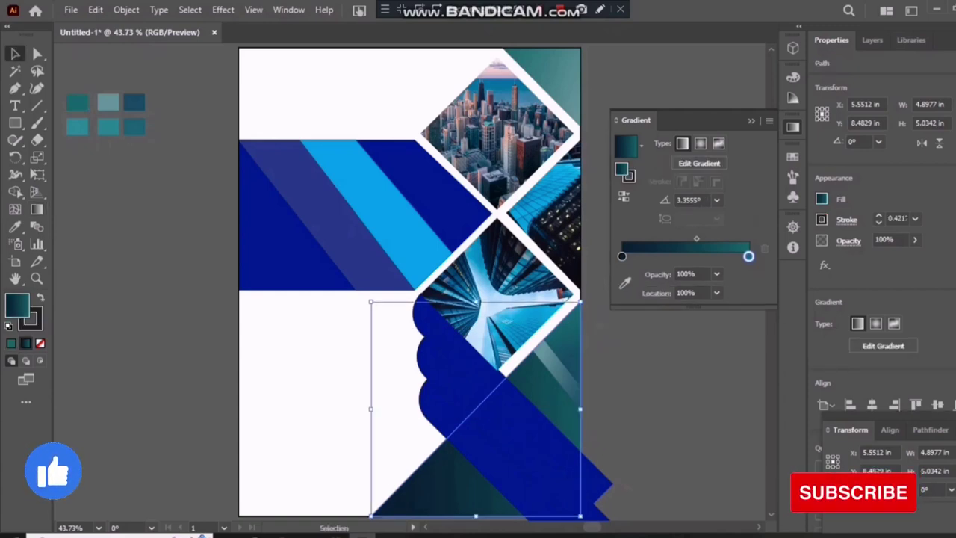
key("ctrl+shift+a")
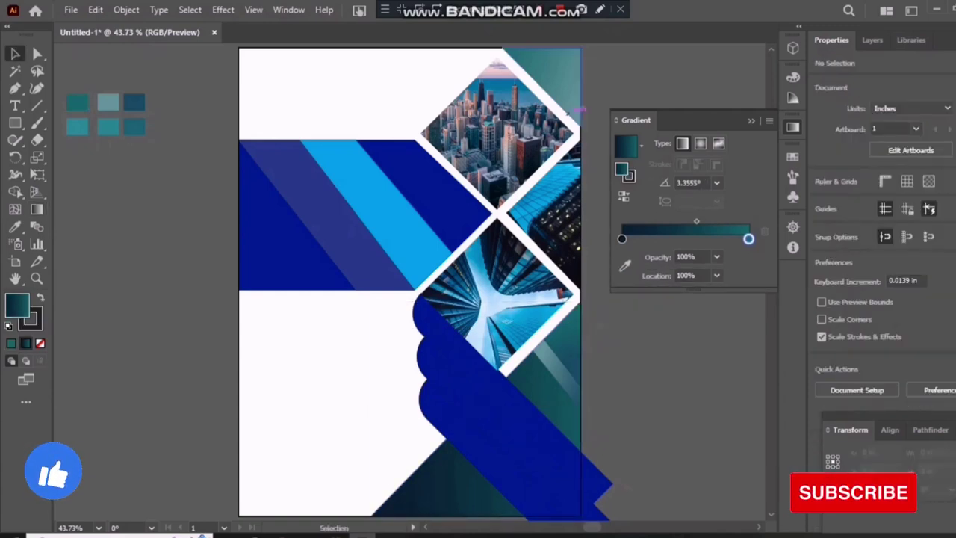
Step: Move the light-blue stripe's anchors, pulling its right corner toward the upper photo diamond
key("a")
scroll(410, 284, "up", 1)
left_click(373, 224)
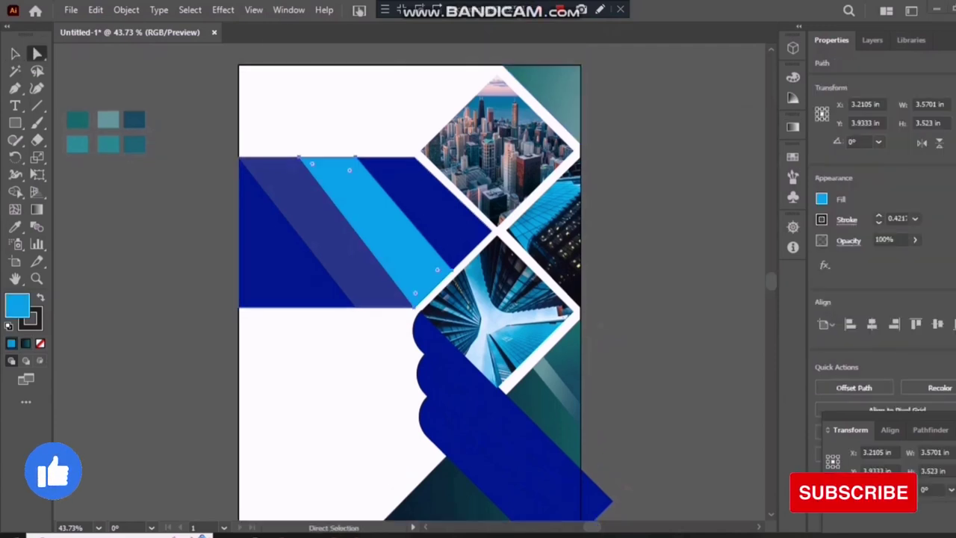
mouse_move(374, 157)
left_mouse_down()
mouse_move(414, 120)
mouse_move(361, 103)
left_mouse_up()
left_click(394, 119)
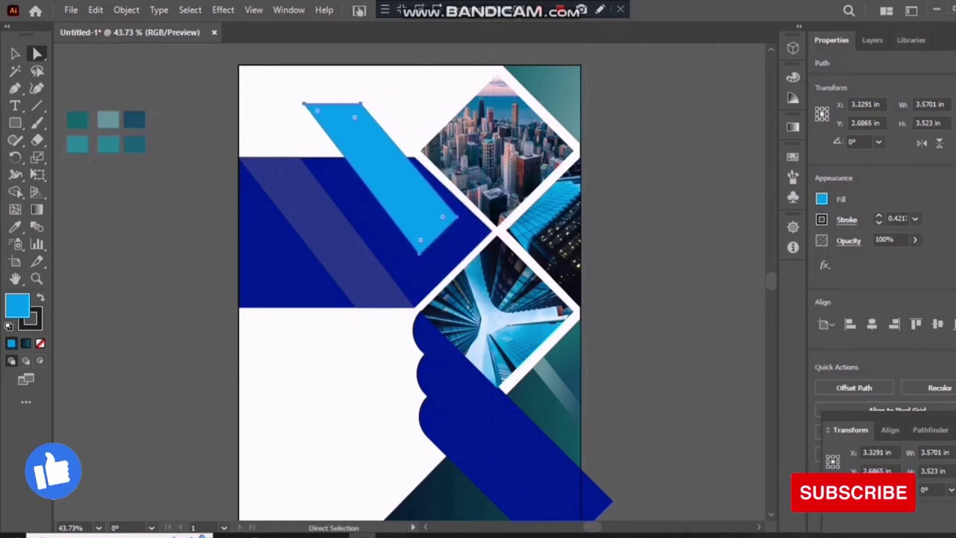
left_click(457, 215)
left_click_drag(457, 215, 494, 230)
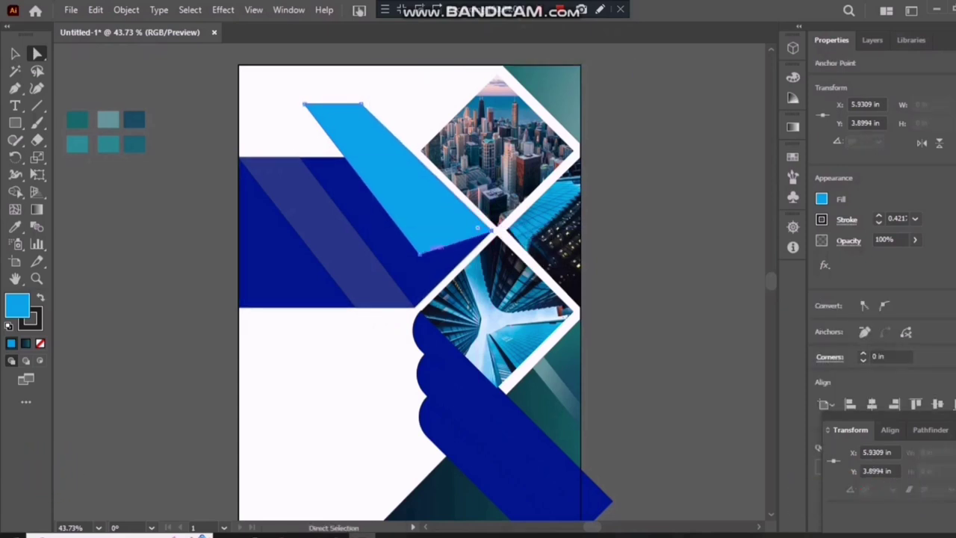
mouse_move(419, 254)
left_mouse_down()
mouse_move(464, 259)
mouse_move(453, 263)
mouse_move(455, 254)
left_mouse_up()
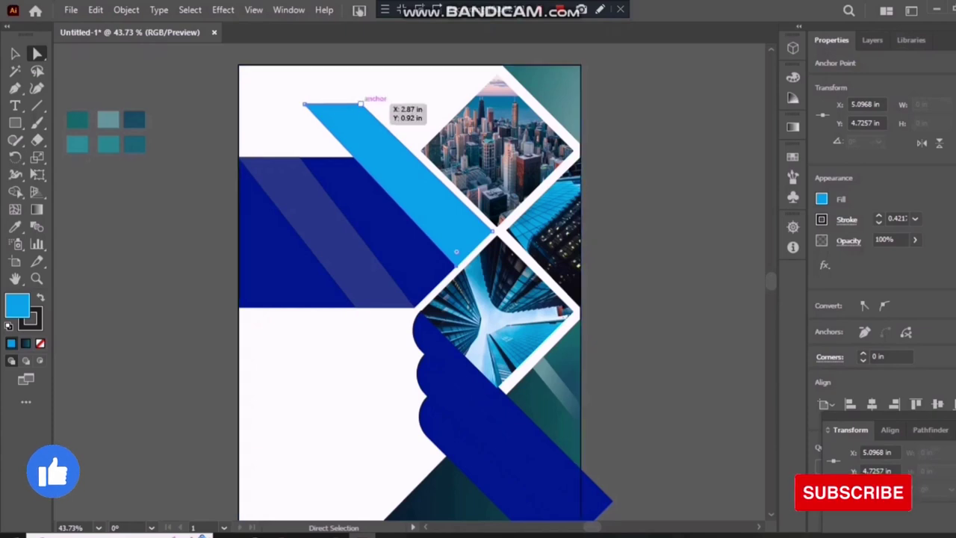
Step: Set the stripe's top corners on the band's top edge and move the dark-blue stripe up-right
left_click_drag(359, 103, 413, 159)
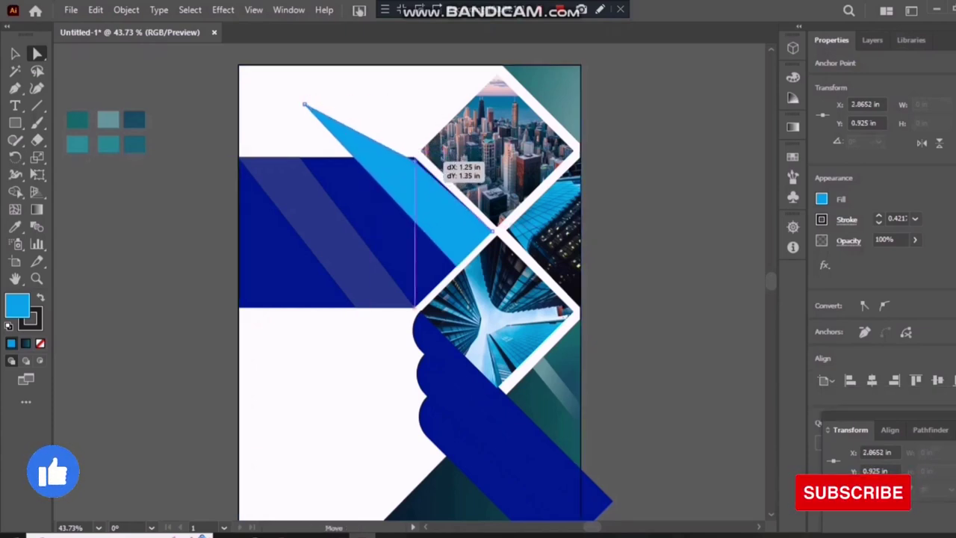
left_click_drag(413, 158, 415, 153)
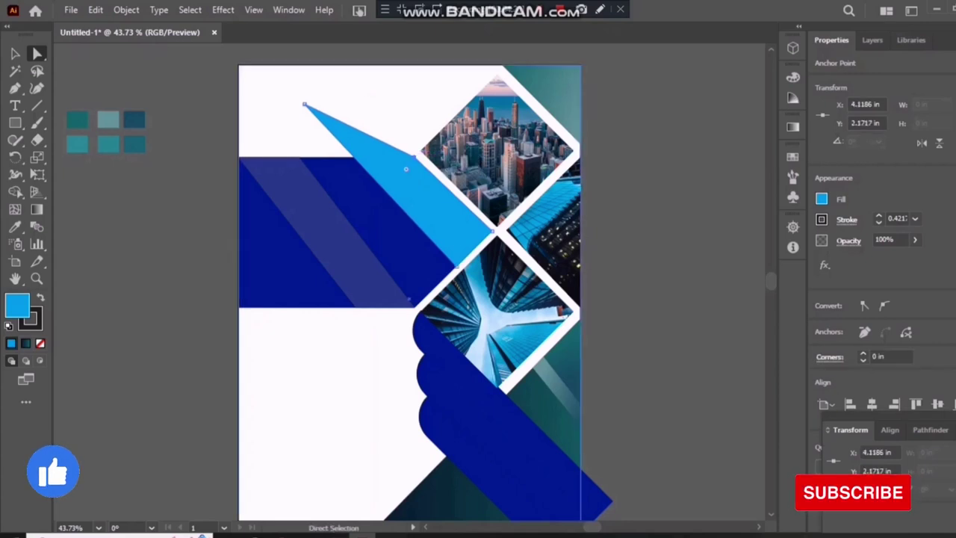
left_click_drag(303, 103, 355, 157)
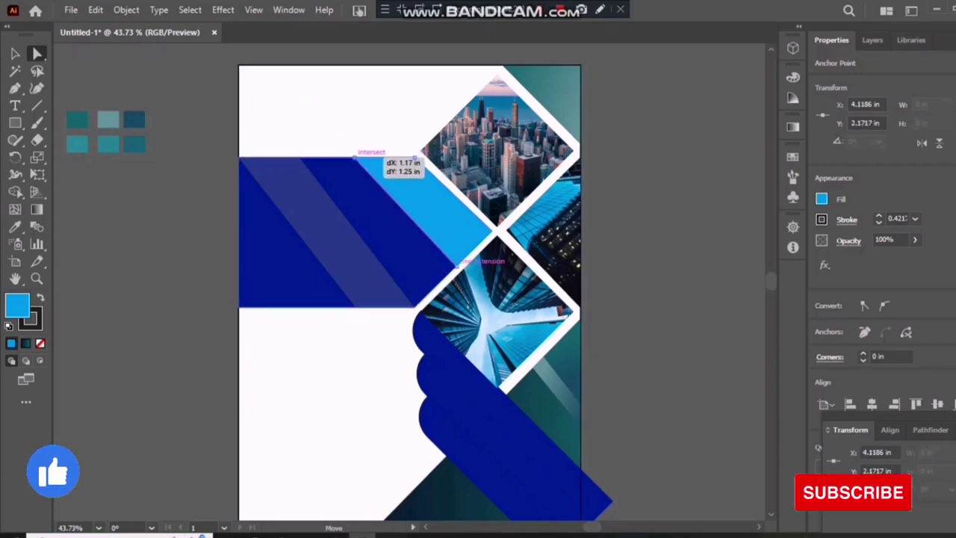
left_click_drag(325, 155, 340, 142)
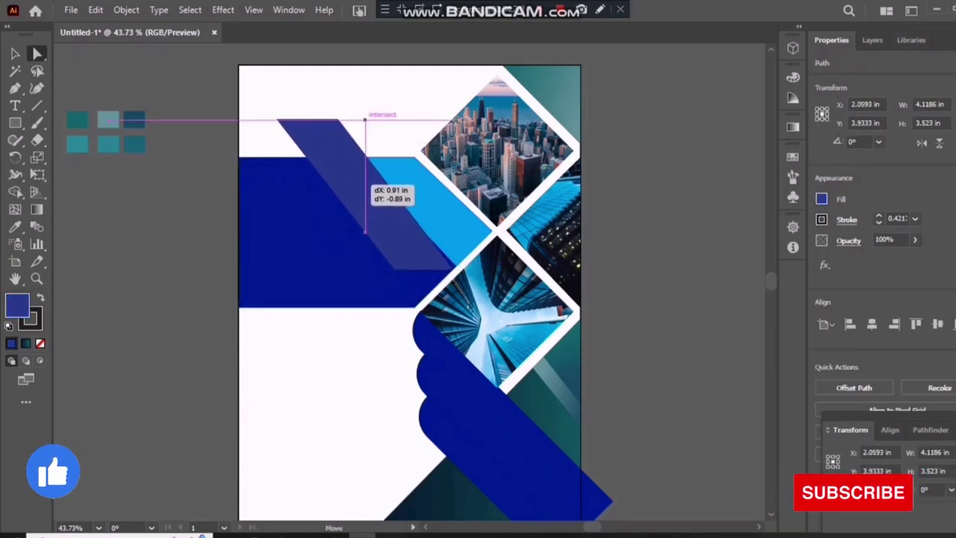
Step: Raise the dark-blue stripe and stretch its bottom corner down over the blue band
left_click_drag(342, 208, 371, 187)
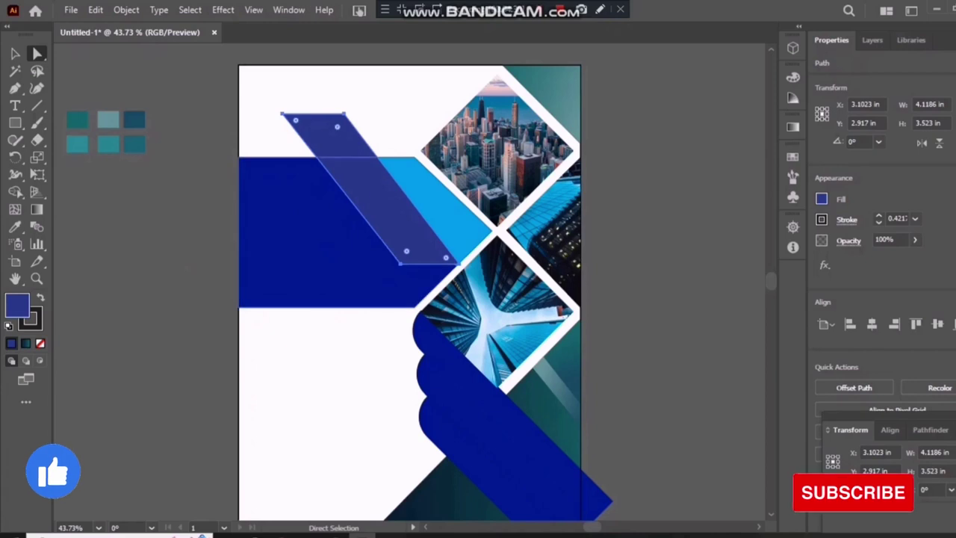
left_click(401, 262)
left_click_drag(407, 251, 416, 305)
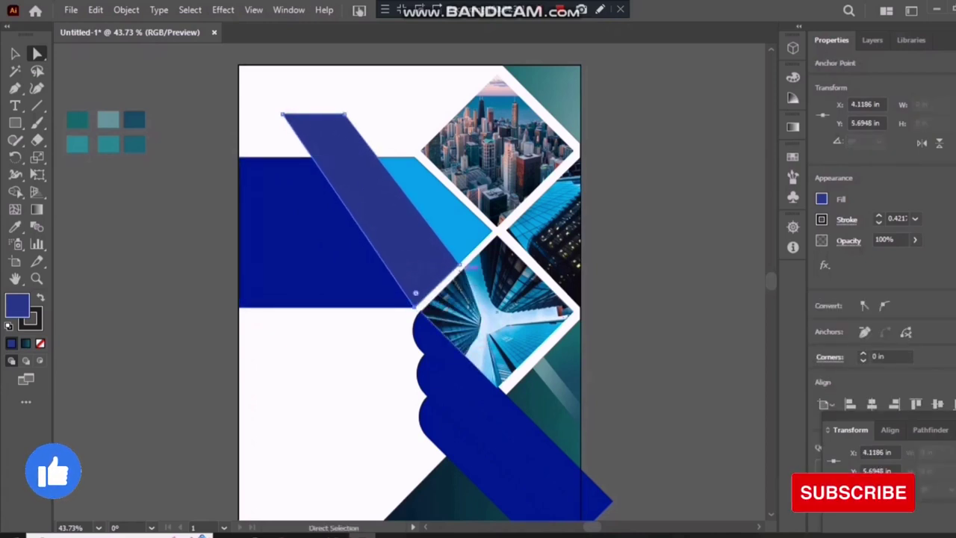
left_click_drag(463, 260, 463, 261)
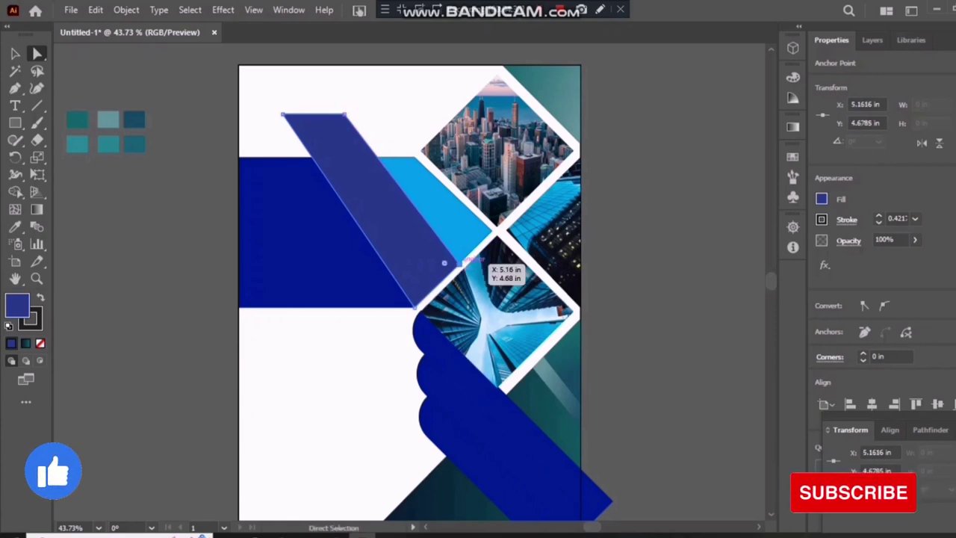
left_click_drag(463, 259, 451, 263)
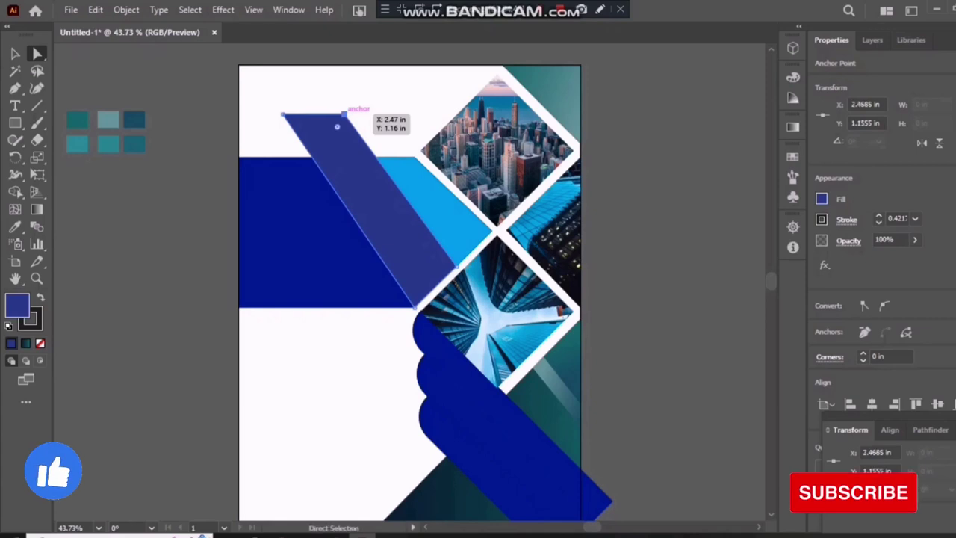
Step: Pull the top-right corner and top point down flush with the blue bar's top edge
left_click_drag(344, 114, 354, 157)
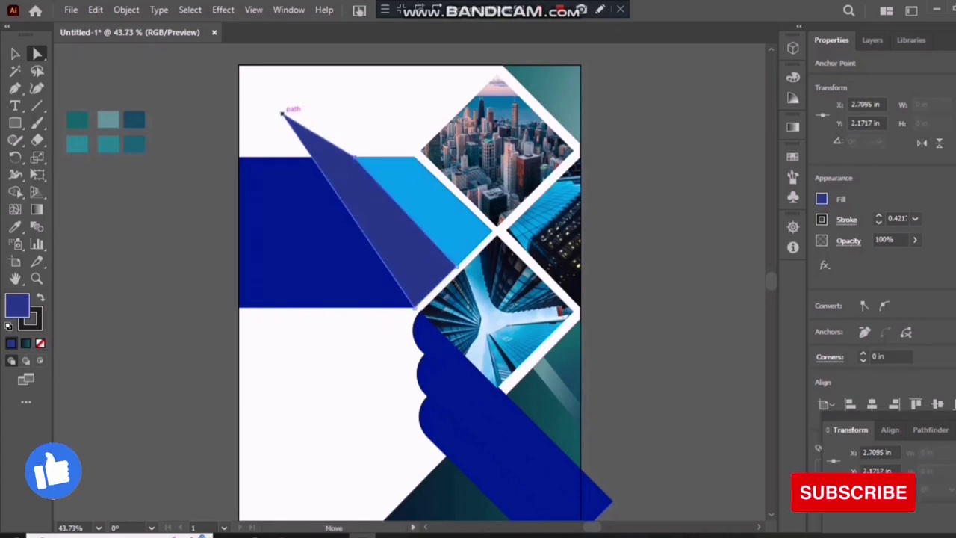
left_click_drag(282, 113, 301, 156)
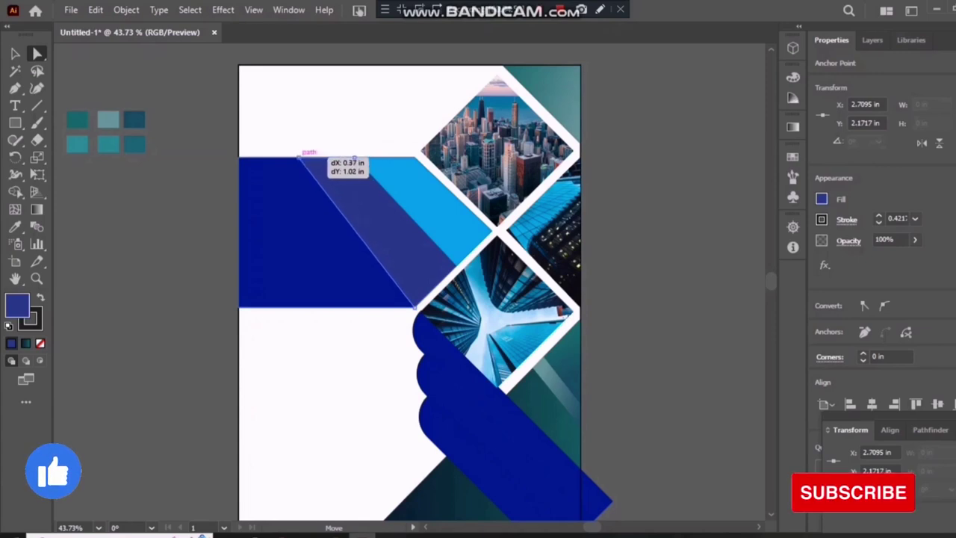
left_click_drag(301, 154, 298, 160)
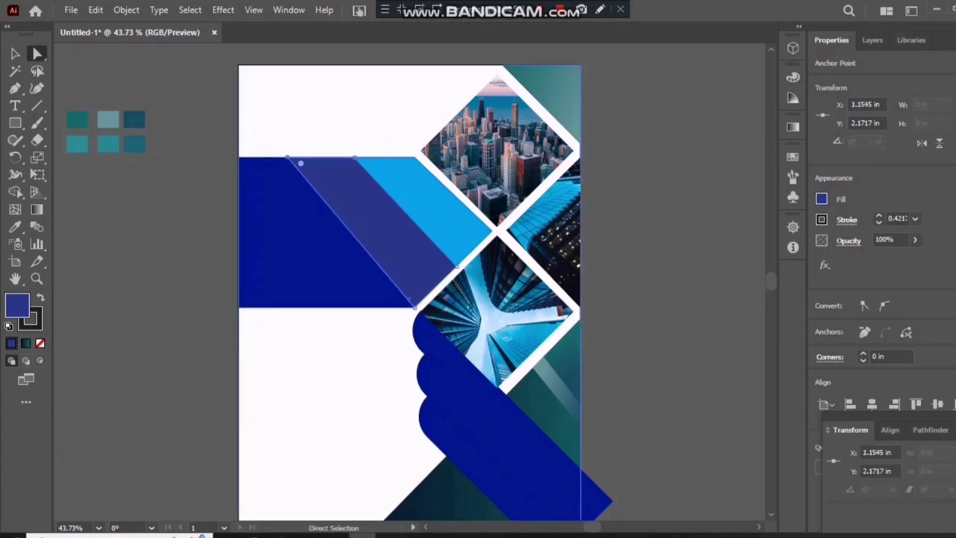
key("ctrl+shift+a")
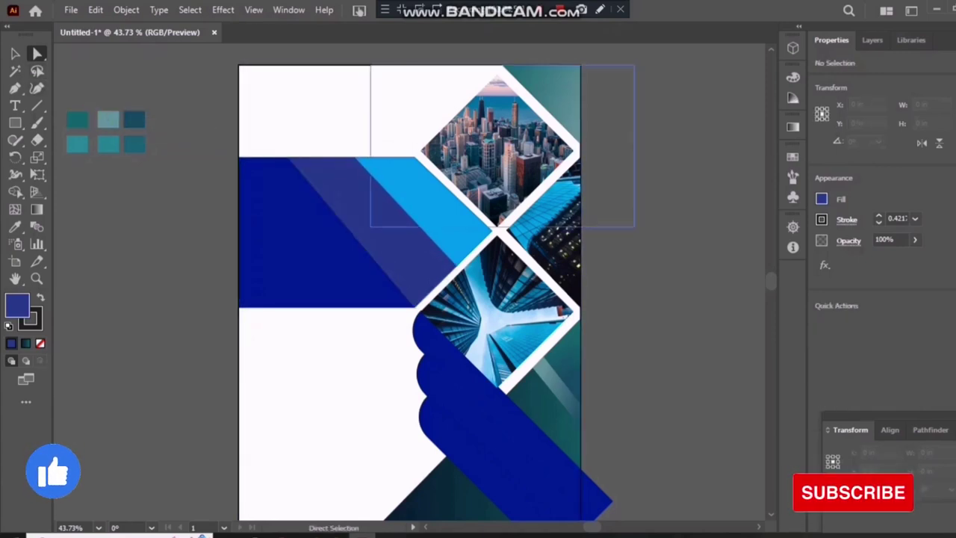
Step: Eyedrop the right side's teal gradient onto the light-blue stripe and the middle diagonal band
left_click(355, 158)
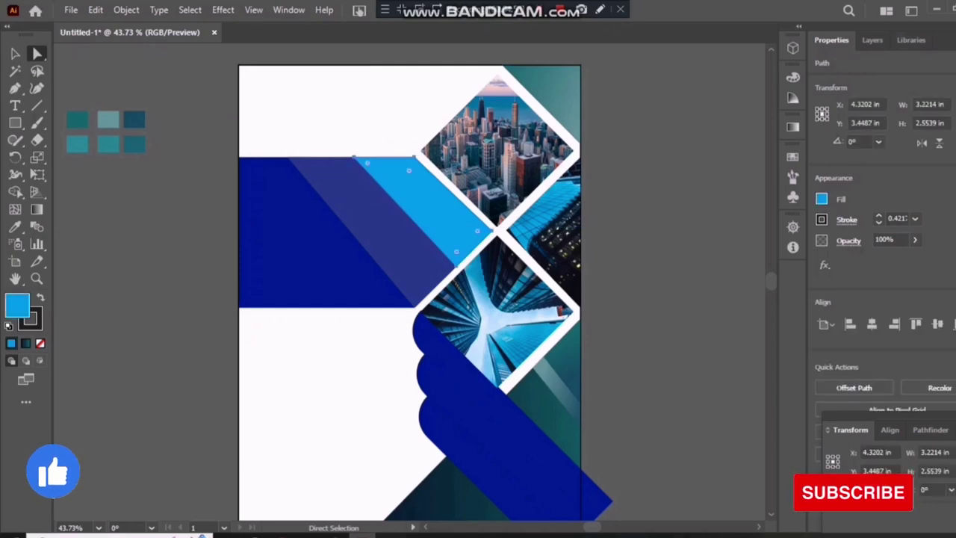
left_click(15, 226)
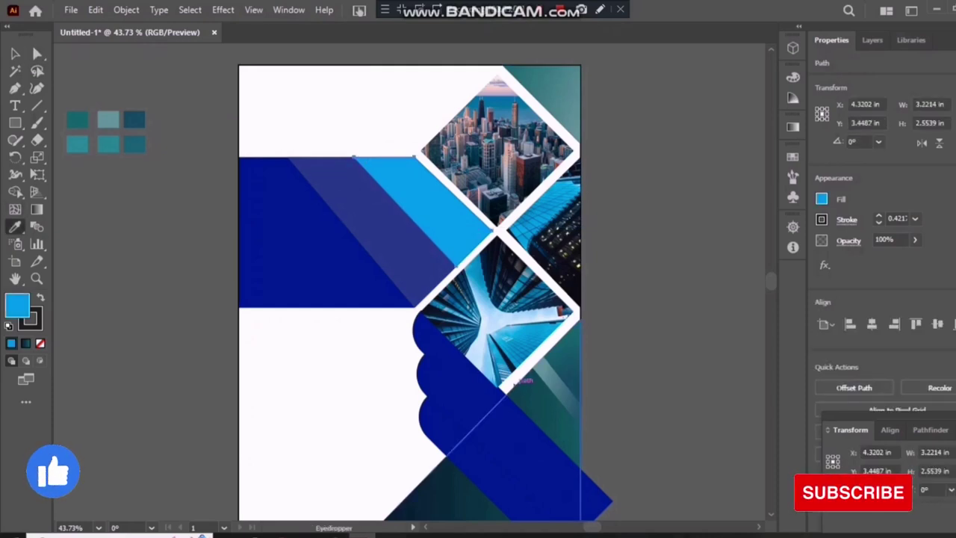
left_click(556, 381)
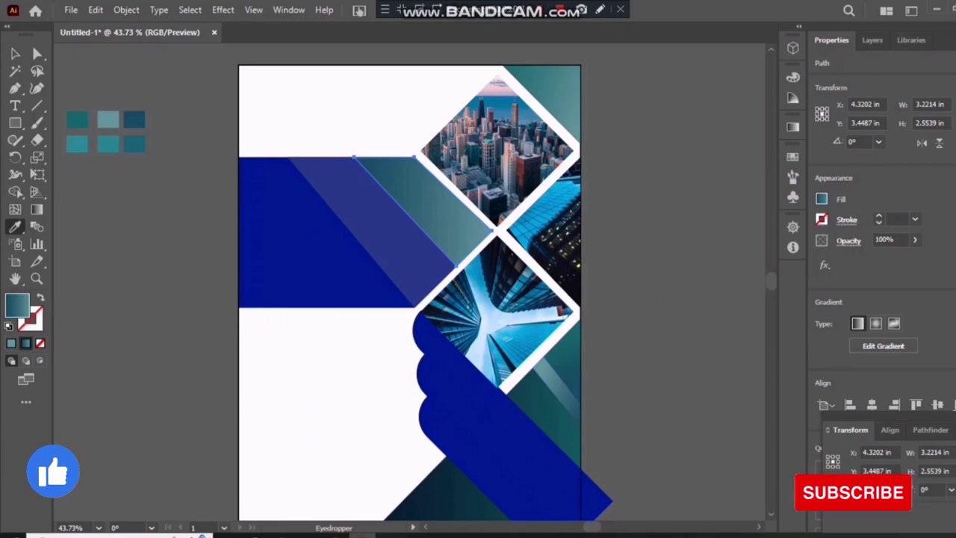
left_click(15, 54)
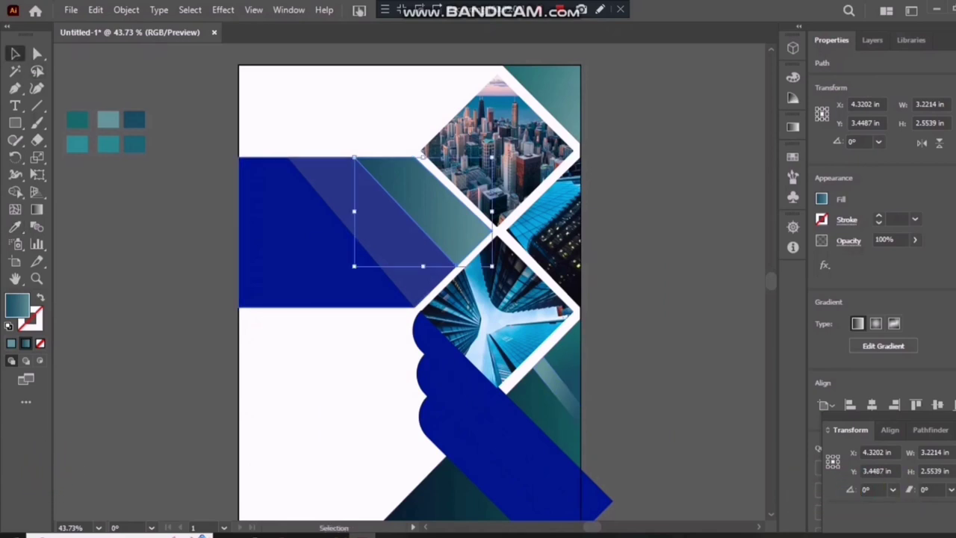
left_click(15, 226)
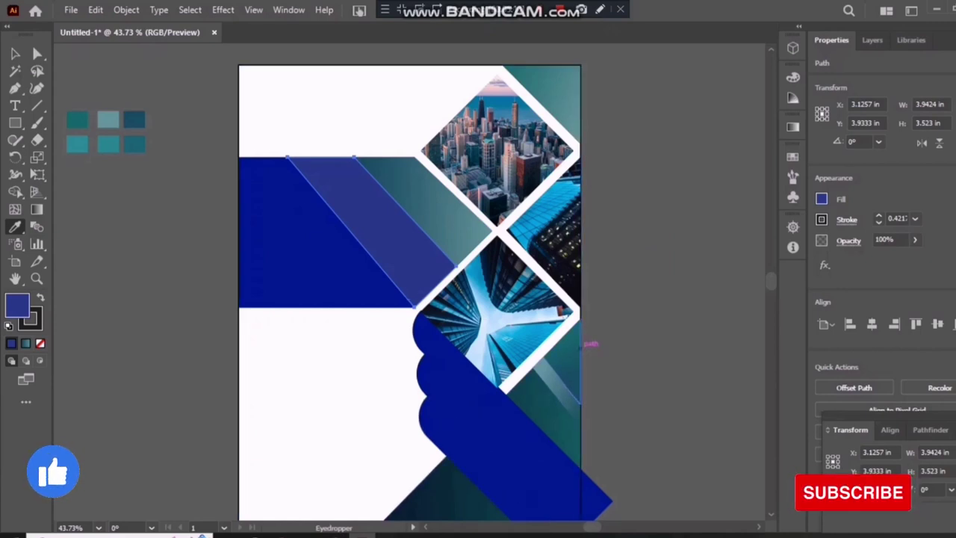
left_click(575, 351)
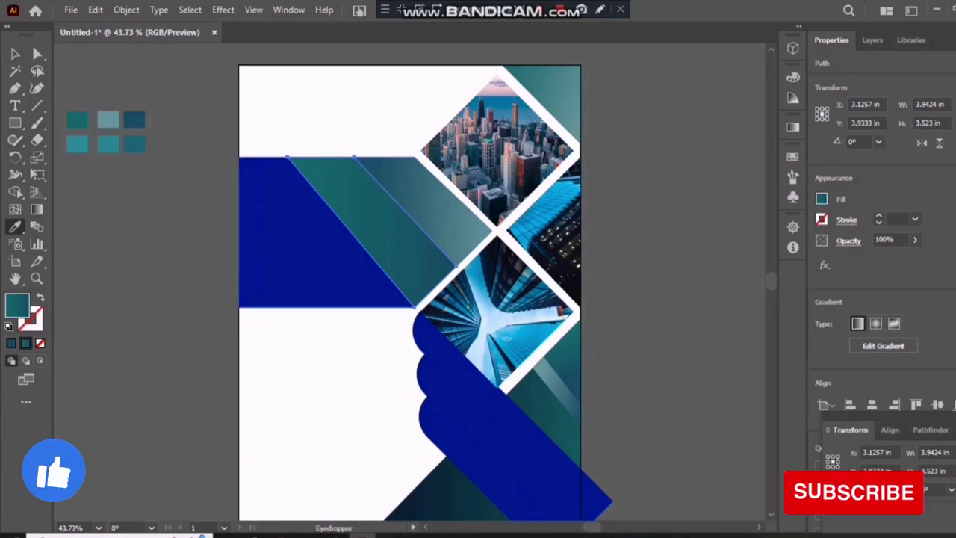
key("v")
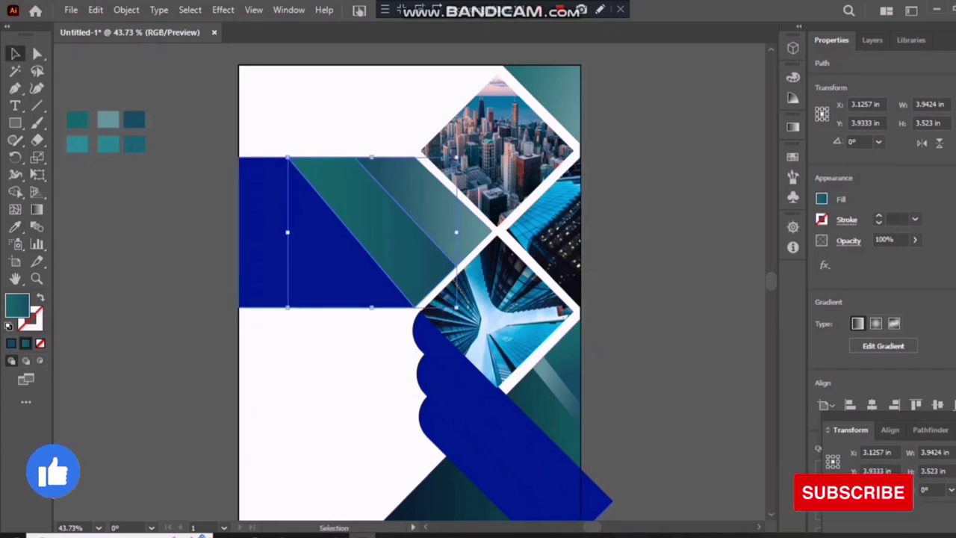
Step: Fill the large left blue shape with the dark teal gradient, angled diagonally bottom-right to top-left
left_click(268, 224)
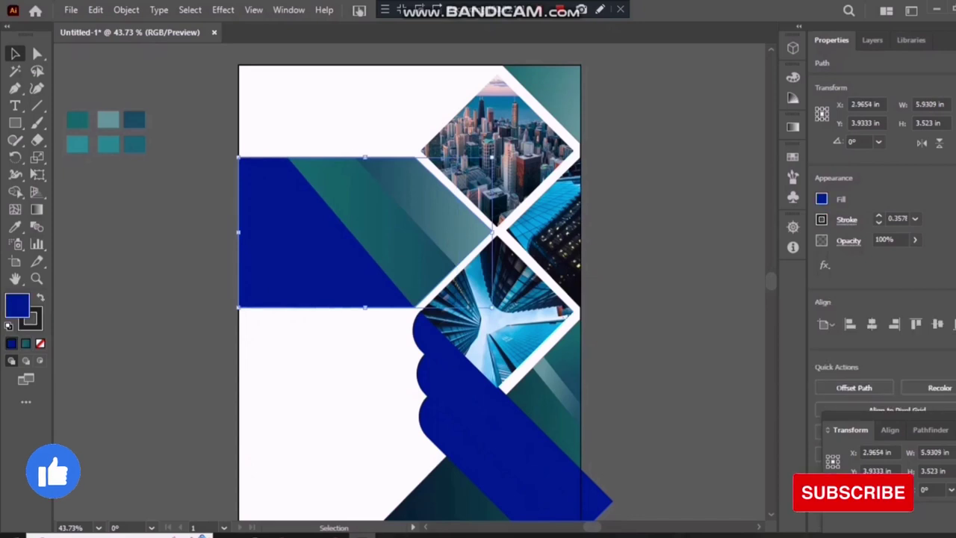
key("i")
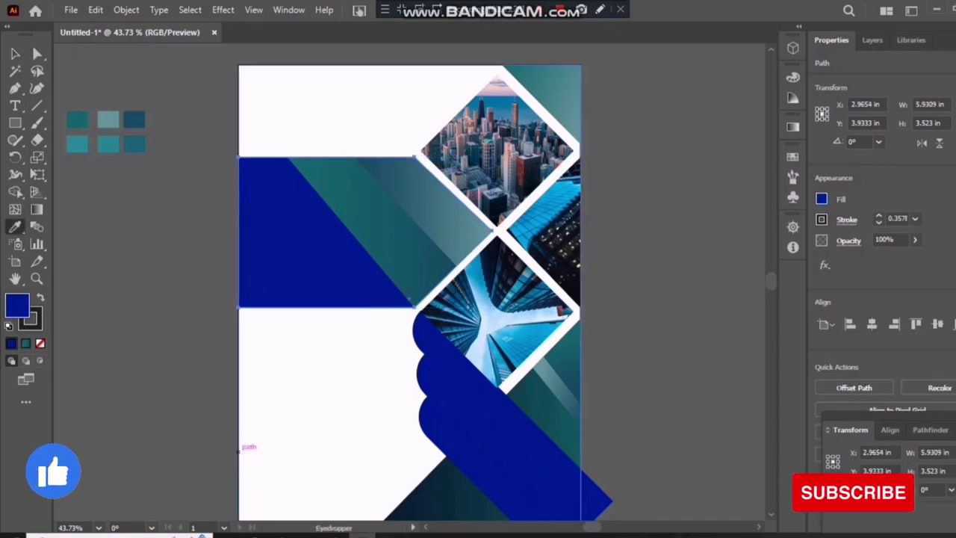
left_click(545, 419)
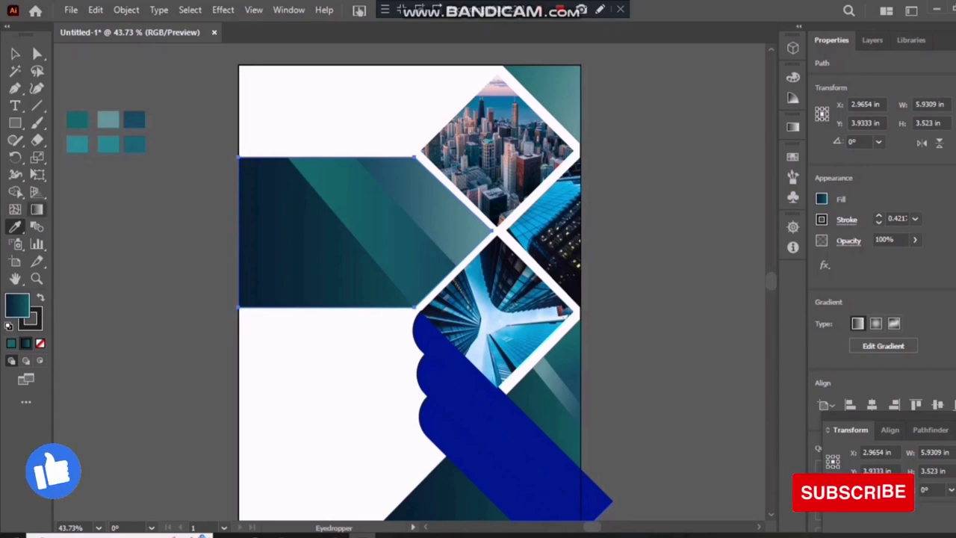
left_click(37, 209)
mouse_move(374, 331)
left_mouse_down()
mouse_move(320, 231)
mouse_move(249, 186)
mouse_move(251, 151)
left_mouse_up()
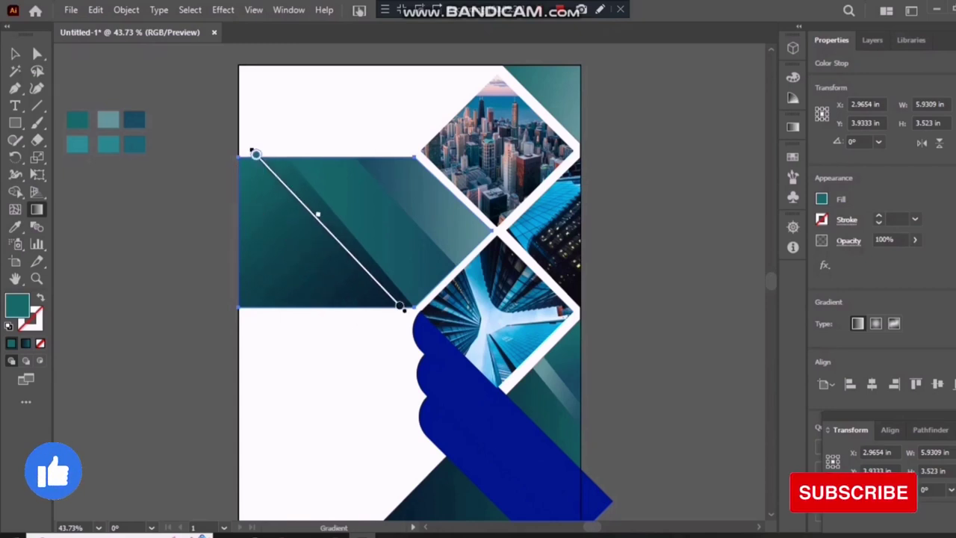
Step: Redraw the upper diagonal stripe's teal gradient so it runs diagonally across the stripe
key("v")
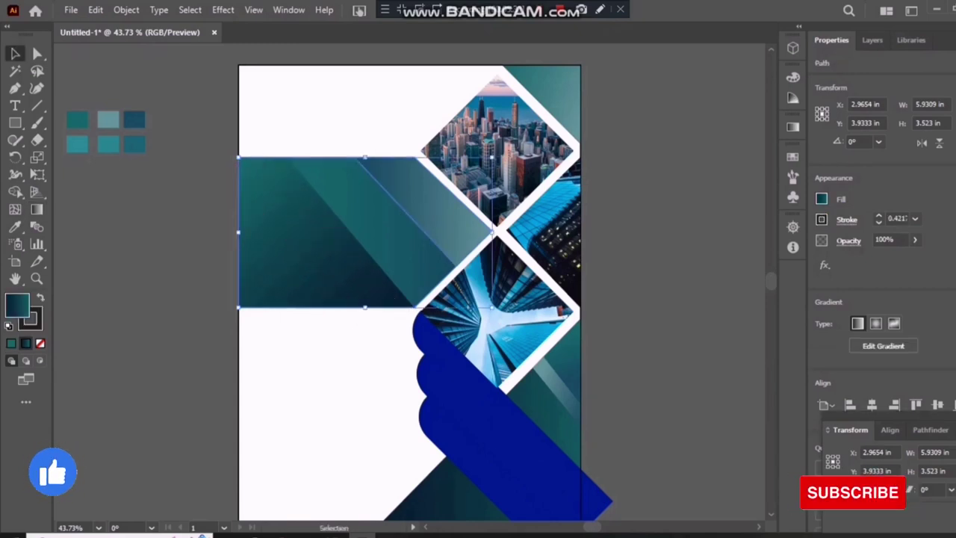
left_click(419, 209)
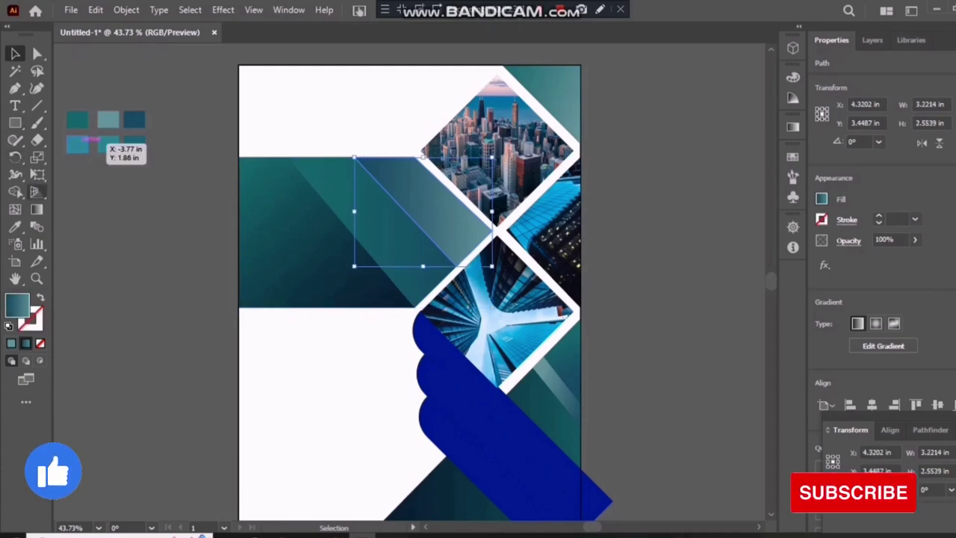
left_click(37, 210)
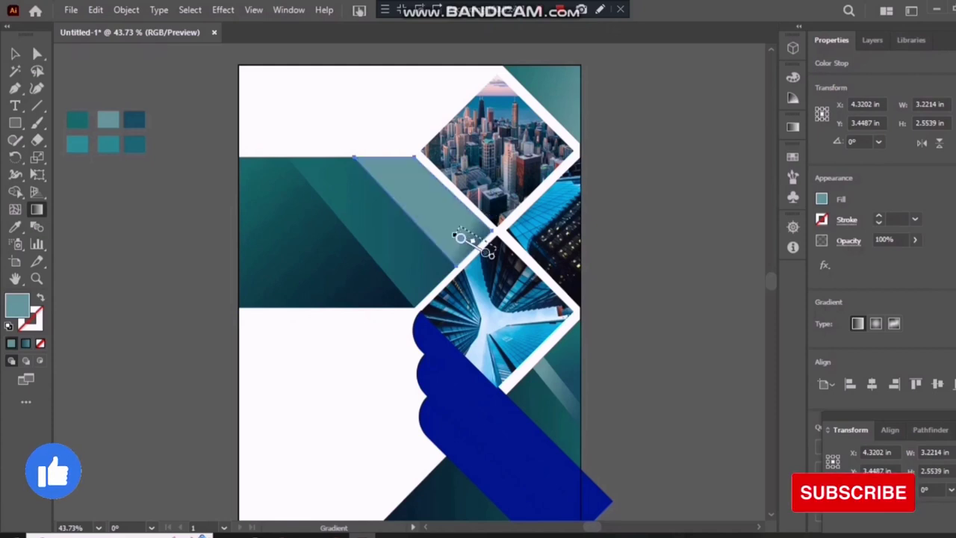
mouse_move(486, 256)
left_mouse_down()
mouse_move(418, 178)
mouse_move(422, 194)
left_mouse_up()
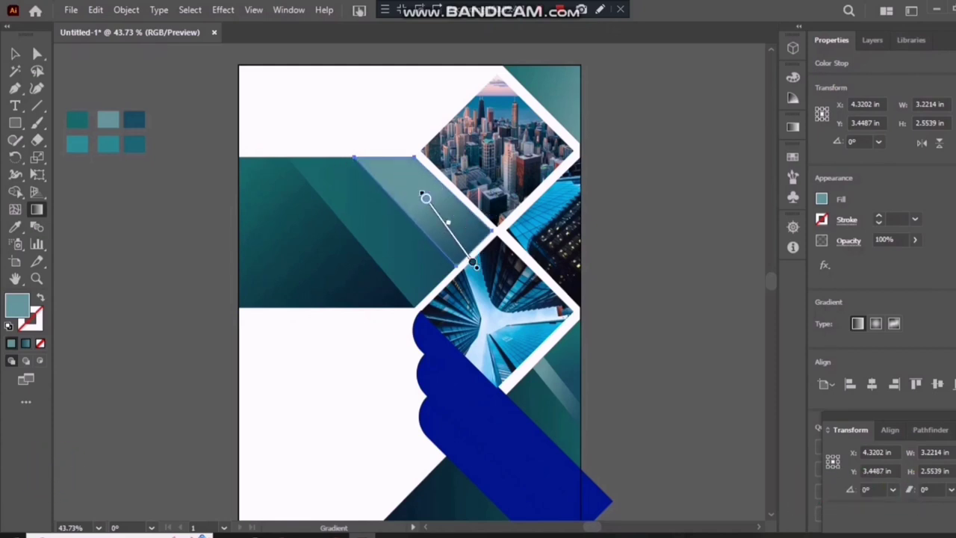
left_click_drag(361, 140, 434, 190)
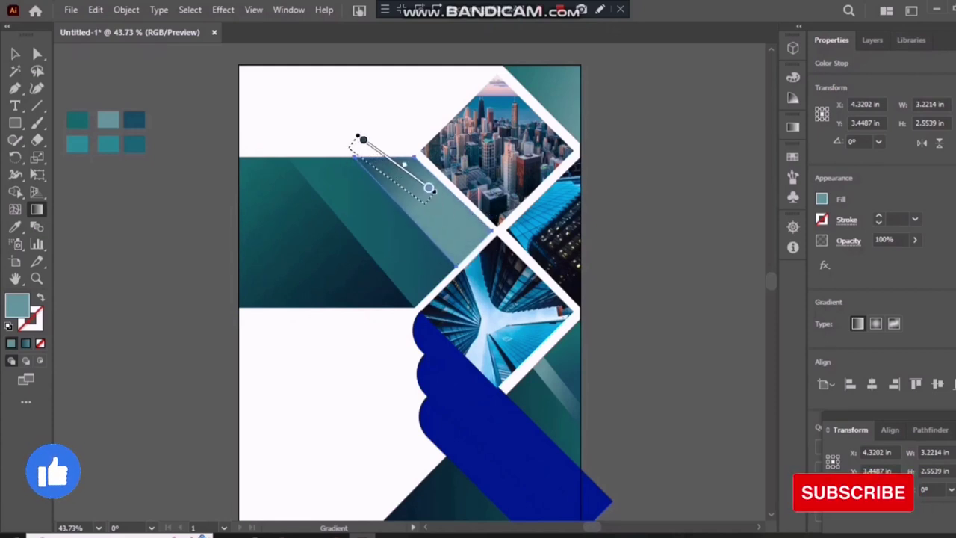
left_click_drag(348, 165, 443, 216)
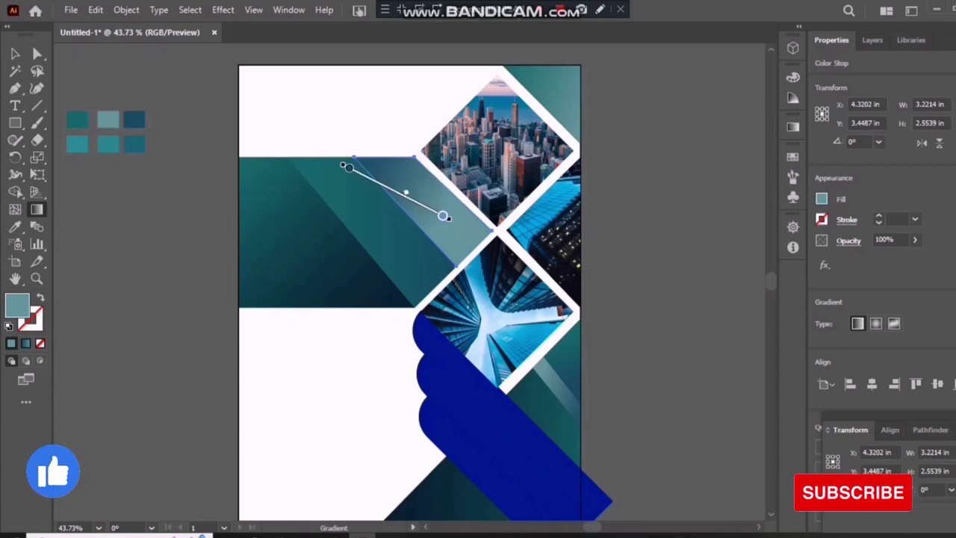
Step: Angle the middle diagonal band's gradient along its slope, then clear the selection
key("v")
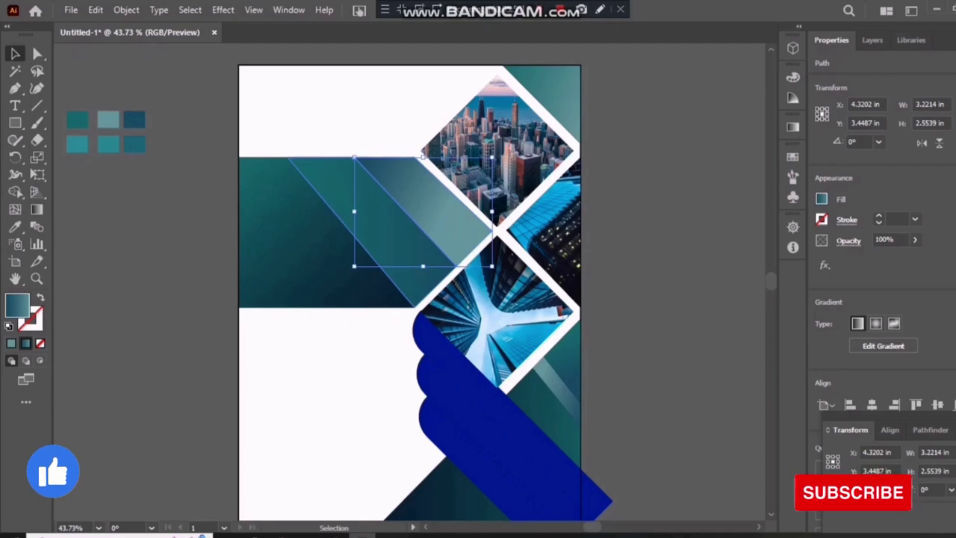
left_click(329, 239)
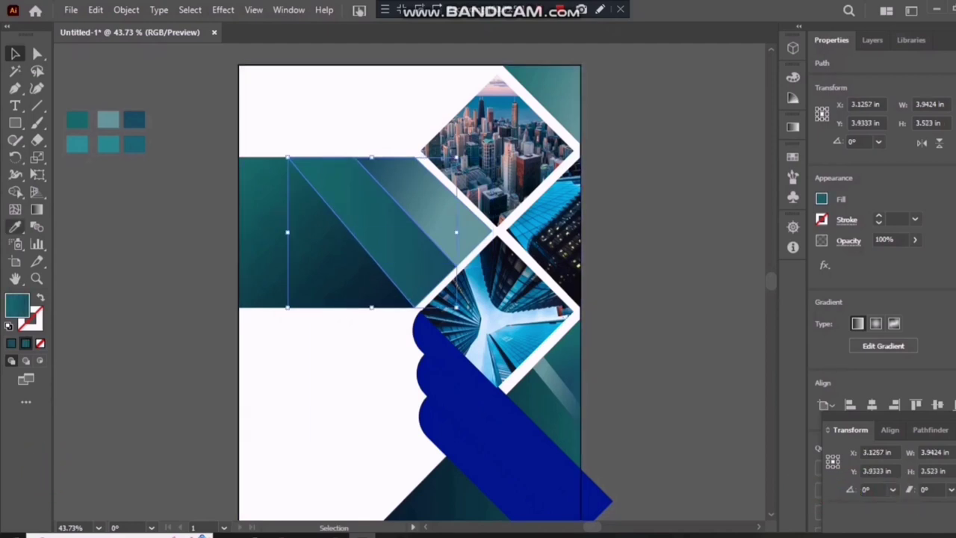
key("g")
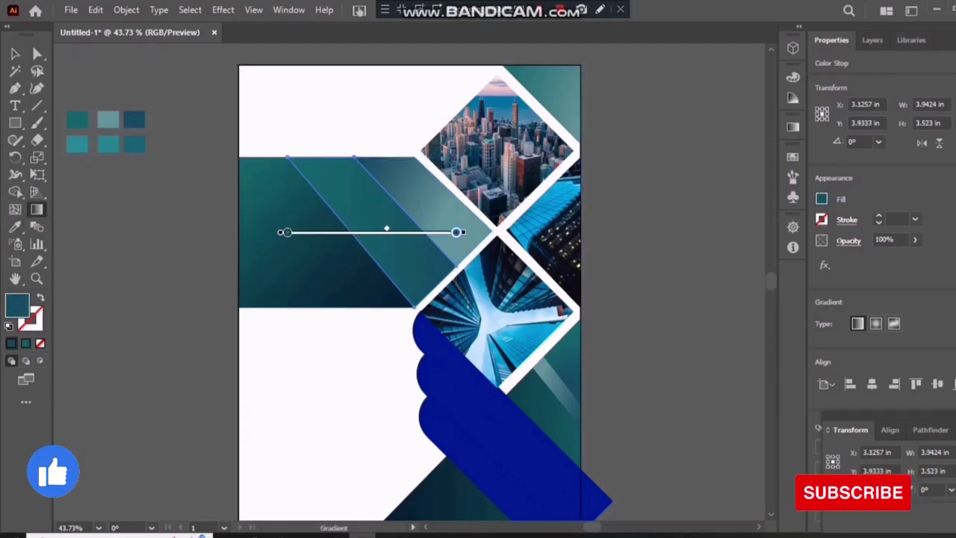
mouse_move(325, 106)
left_mouse_down()
mouse_move(438, 297)
mouse_move(425, 305)
left_mouse_up()
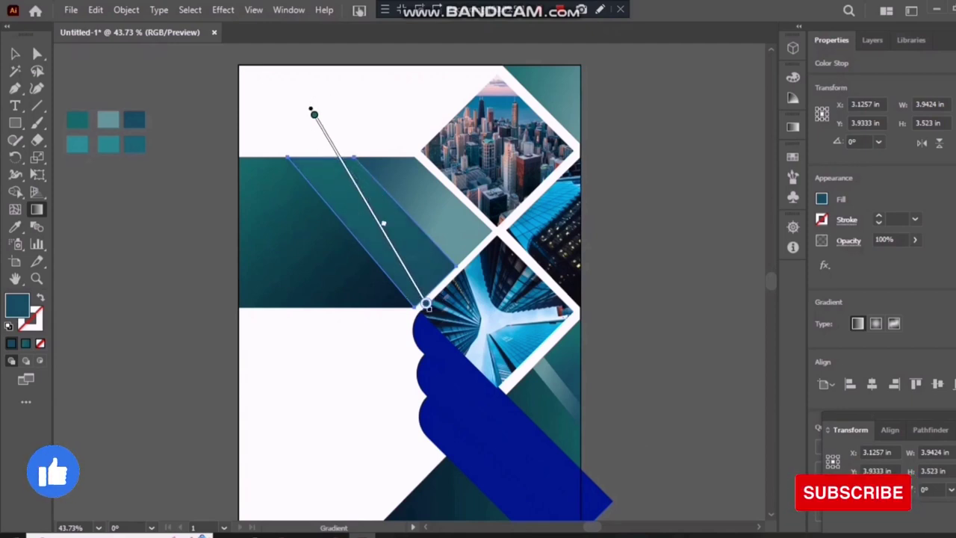
key("v")
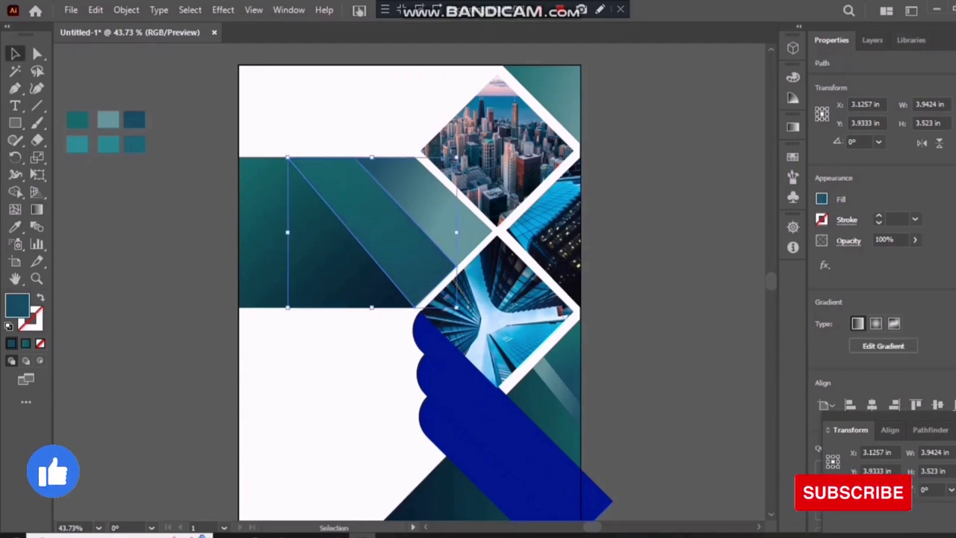
key("ctrl+shift+a")
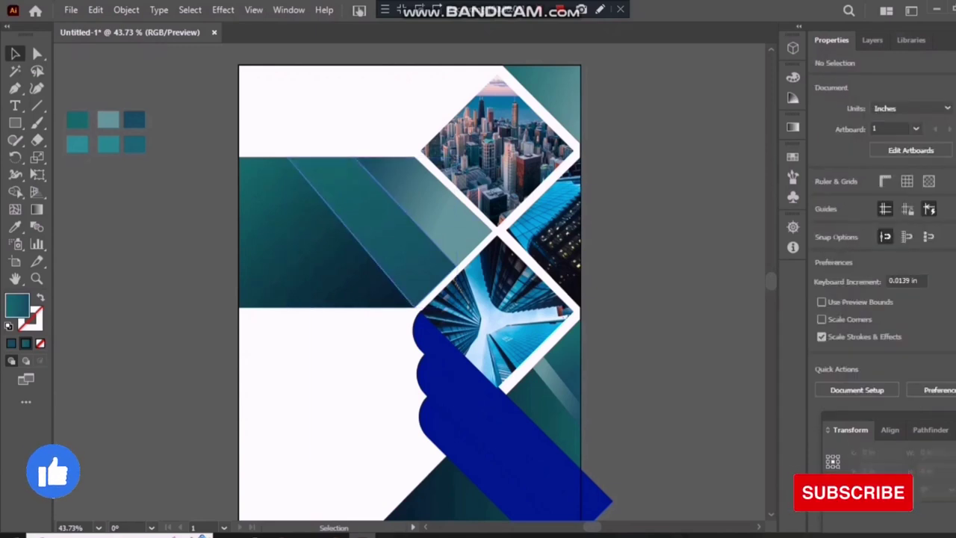
Step: Redraw the middle band's gradient horizontally, keeping the white background behind the artwork
left_click(336, 224)
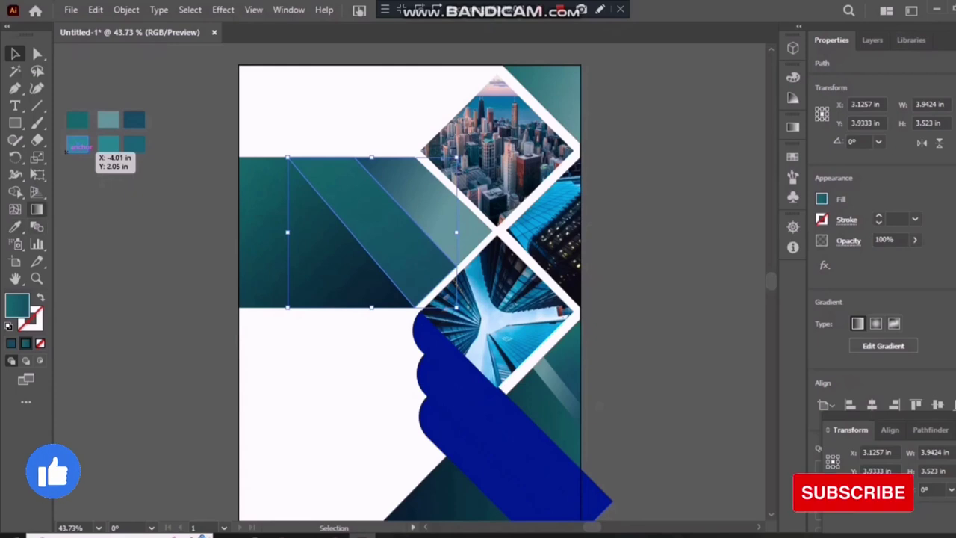
key("g")
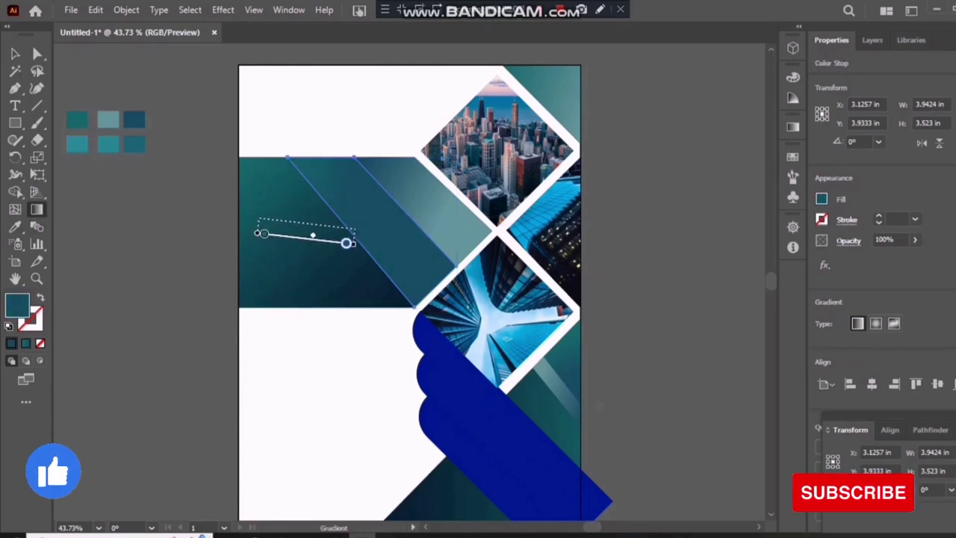
mouse_move(262, 233)
left_mouse_down()
mouse_move(412, 248)
mouse_move(445, 233)
left_mouse_up()
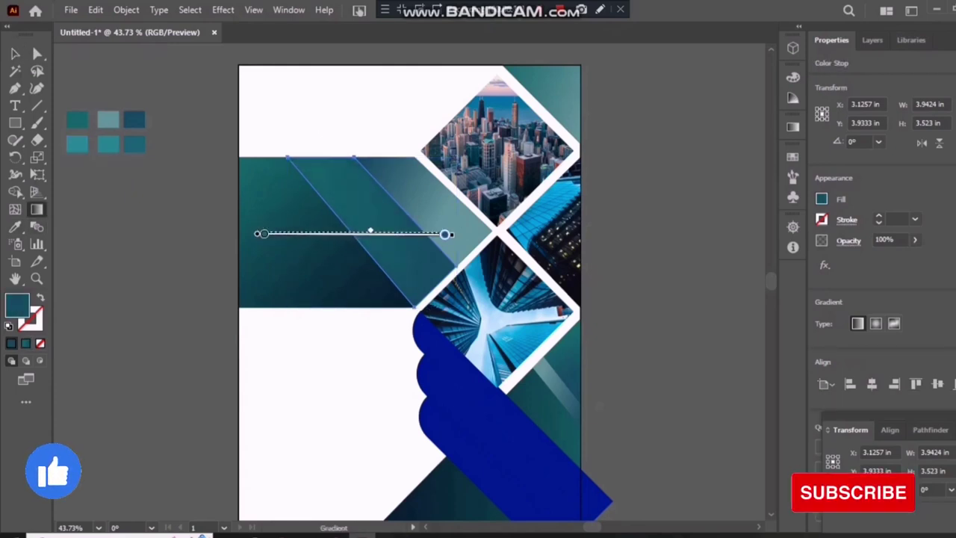
key("v")
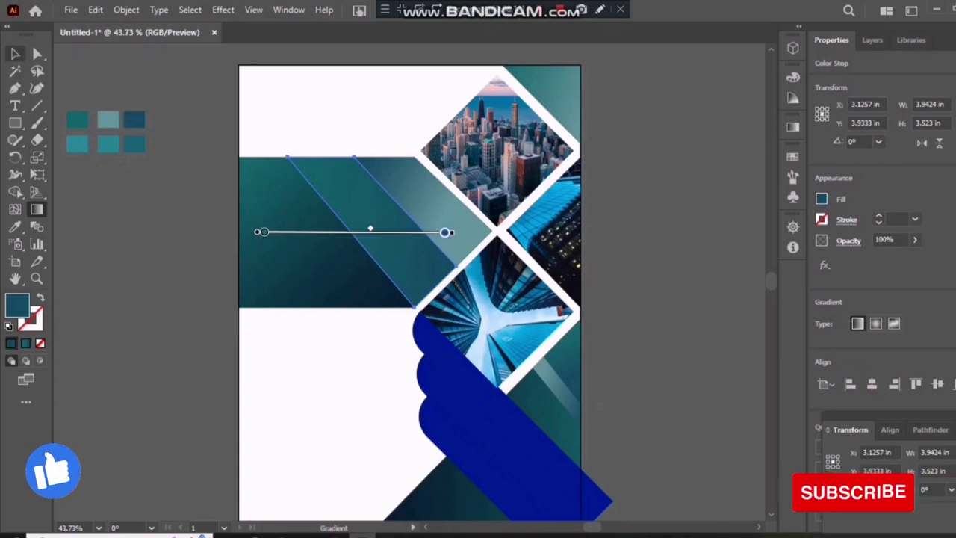
left_click(313, 388)
key("ctrl+shift+bracketright")
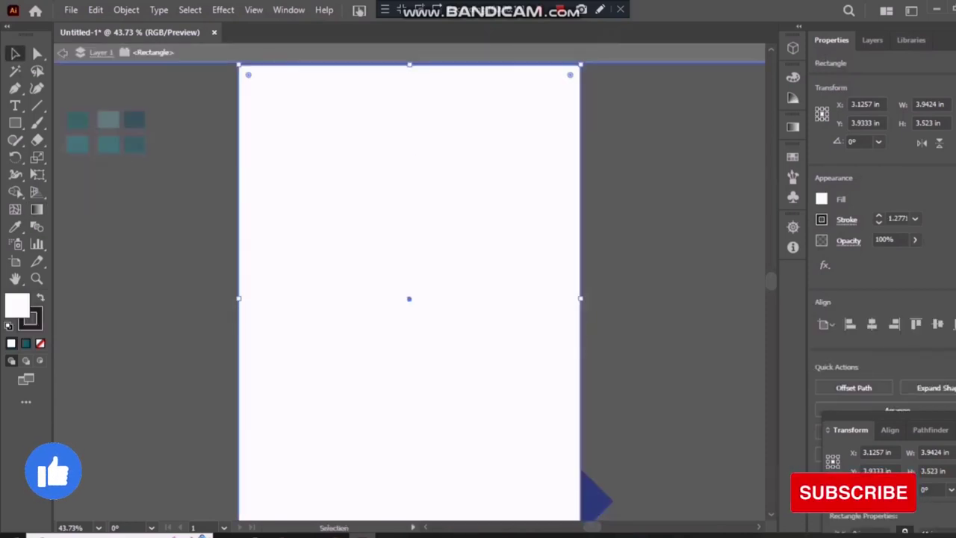
key("Delete")
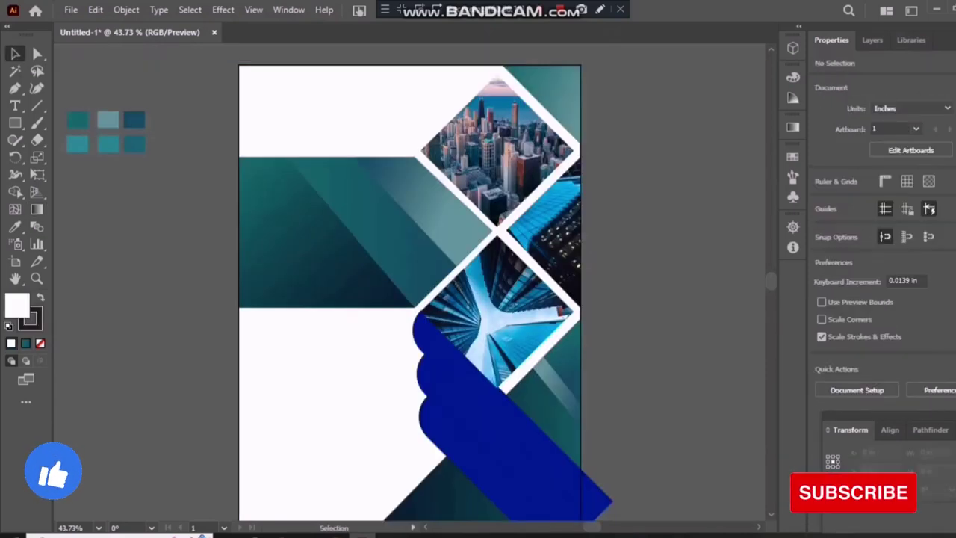
Step: Copy the neighbouring stripe's gradient onto the middle stripe and angle it along the slant
left_click(351, 224)
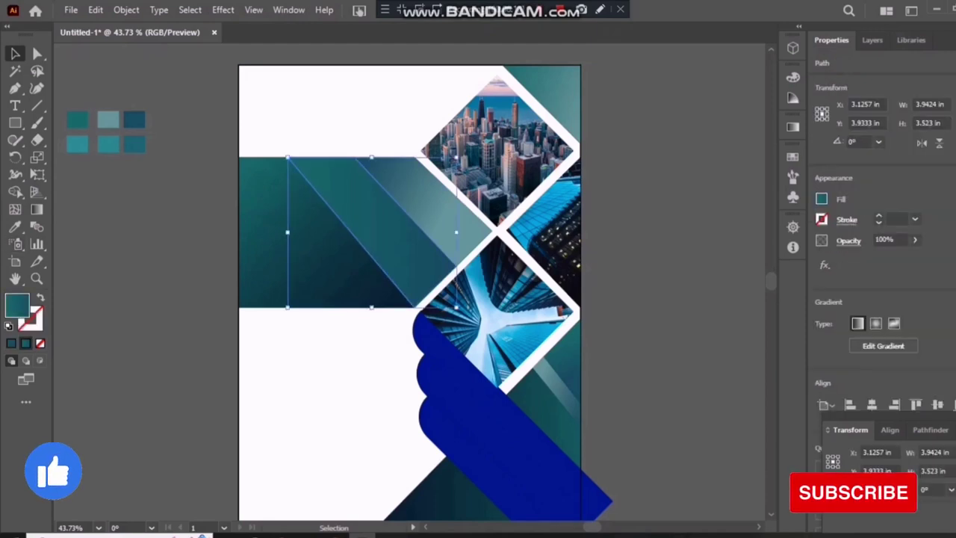
key("i")
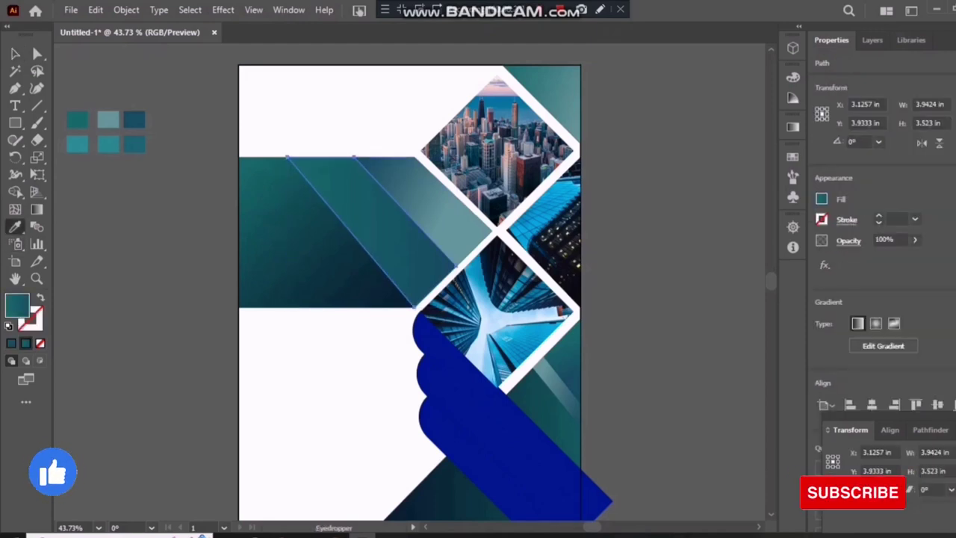
left_click(433, 209)
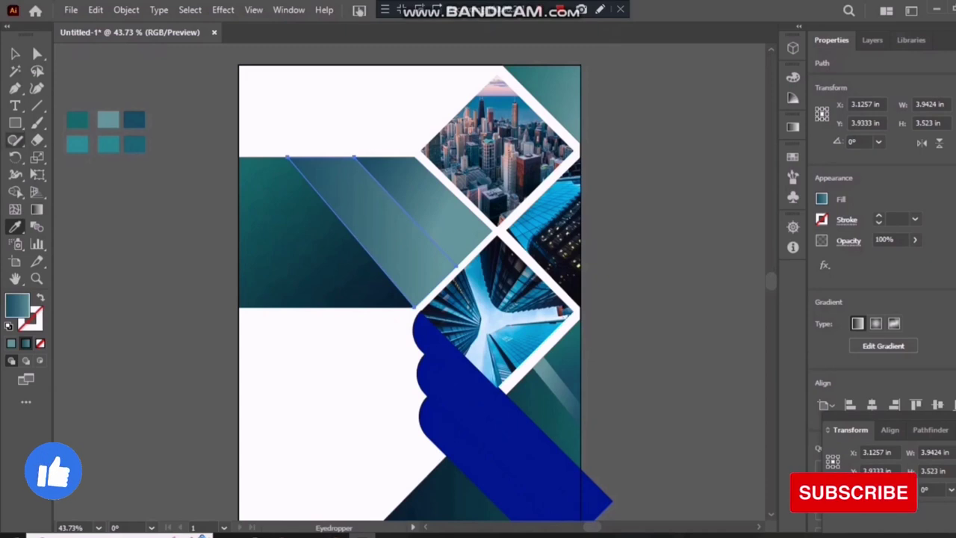
key("g")
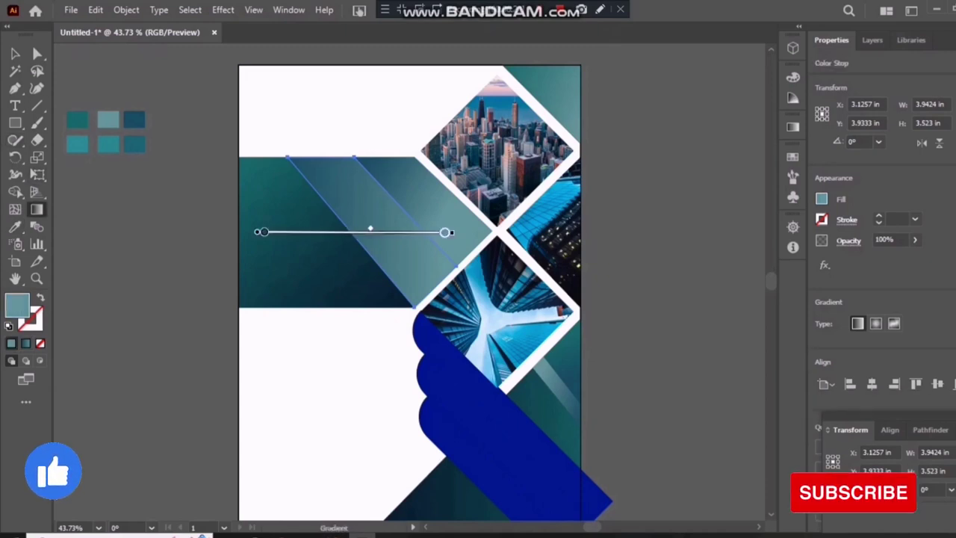
left_click_drag(305, 120, 470, 252)
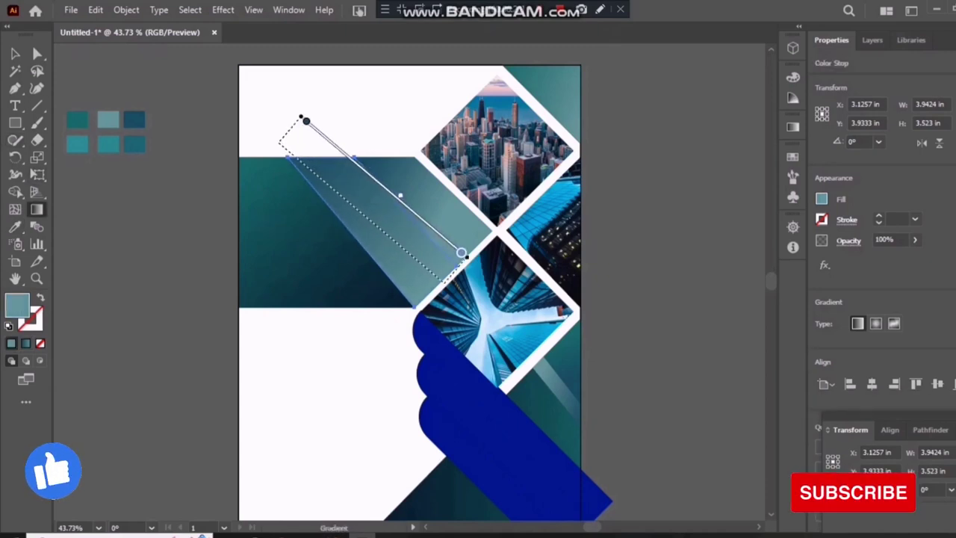
left_click_drag(282, 150, 447, 282)
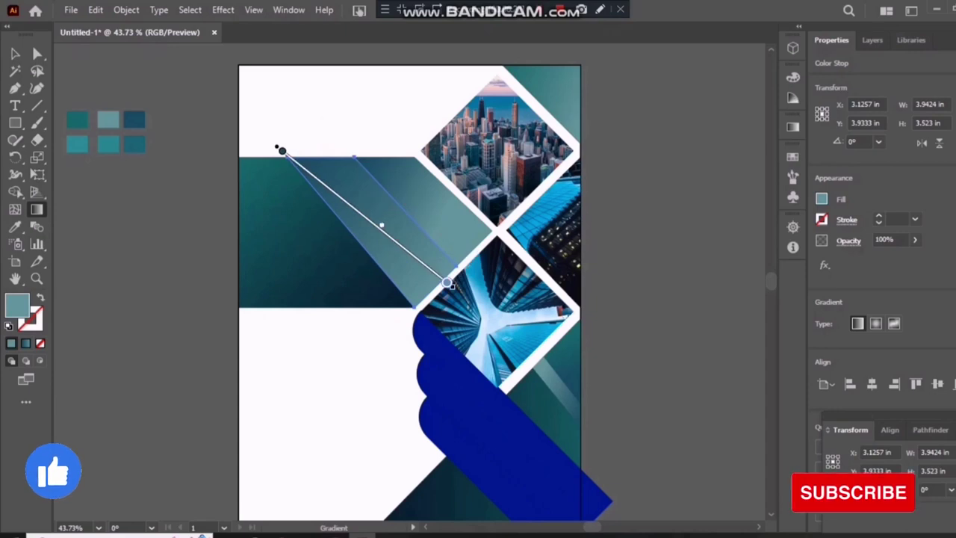
key("v")
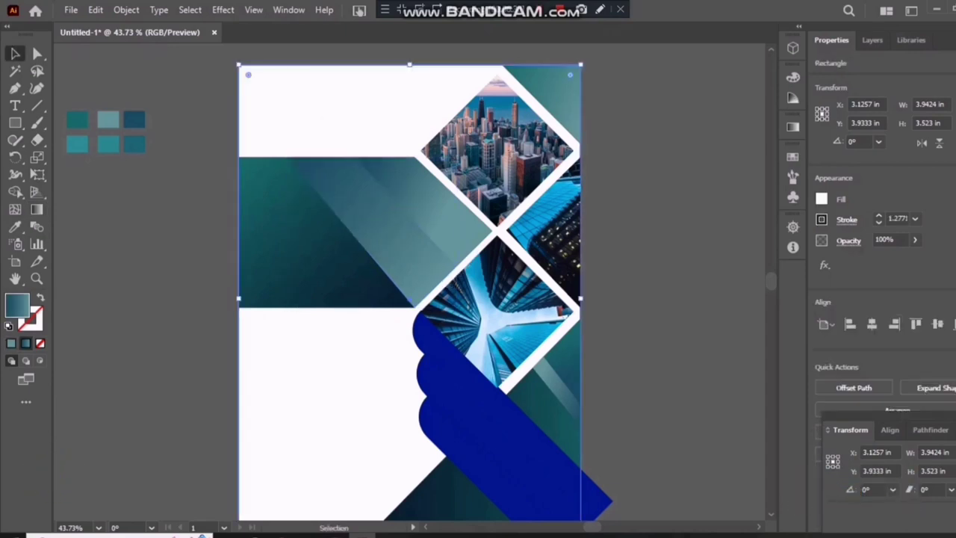
double_click(314, 410)
Step: Give the first blue rounded diagonal stripe the teal gradient
key("Escape")
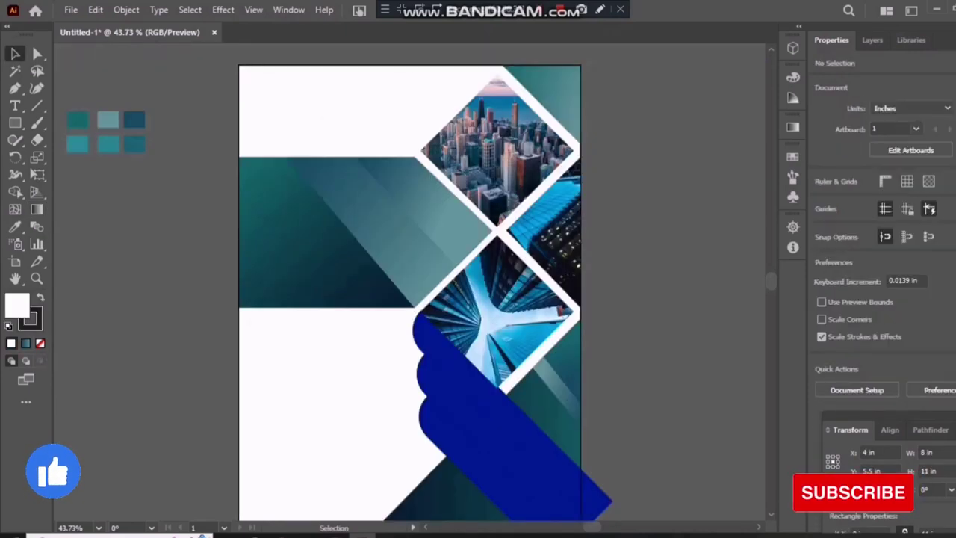
left_click(505, 416)
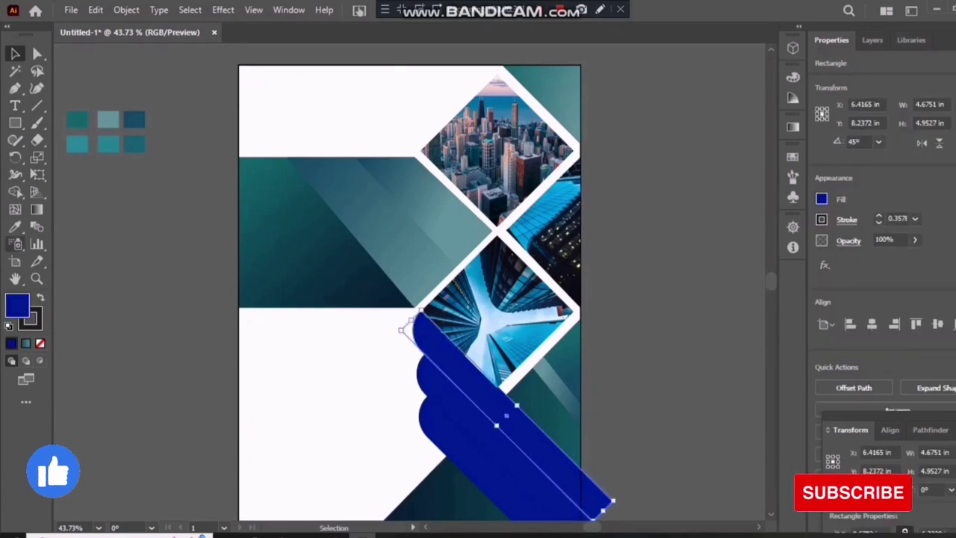
left_click(15, 226)
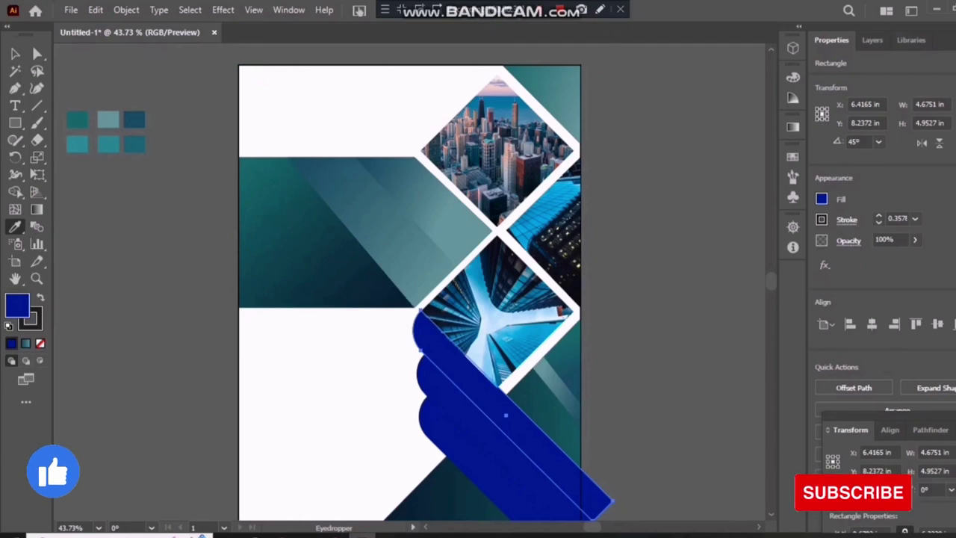
left_click(328, 231)
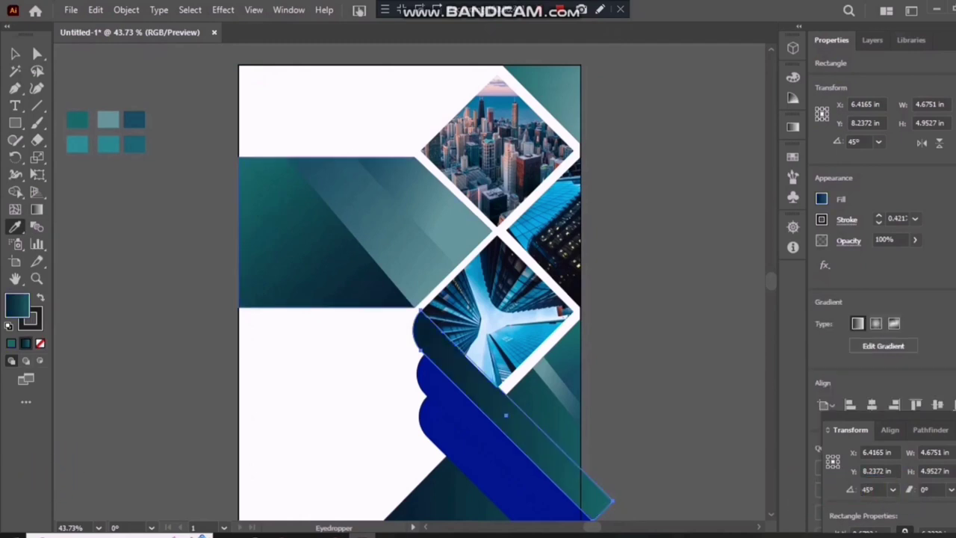
left_click(512, 501)
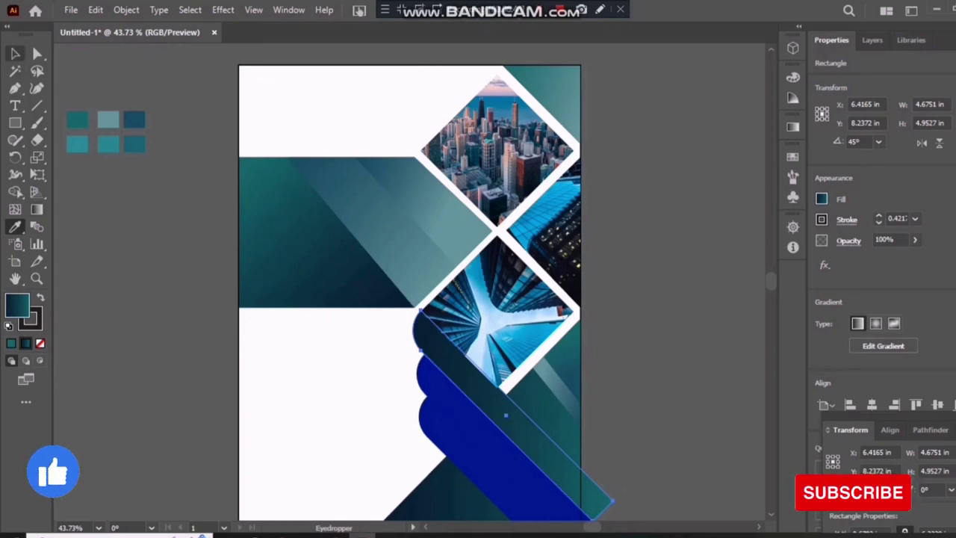
left_click(15, 54)
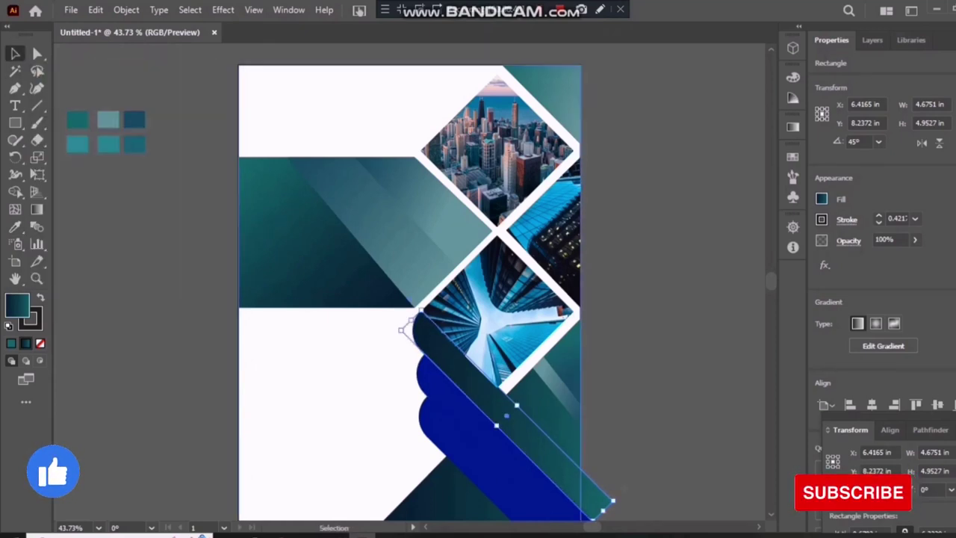
Step: Fill the other two blue stripes with dark teal gradient; enlarge one to 4.8197 × 6.9726 in
left_click(404, 329)
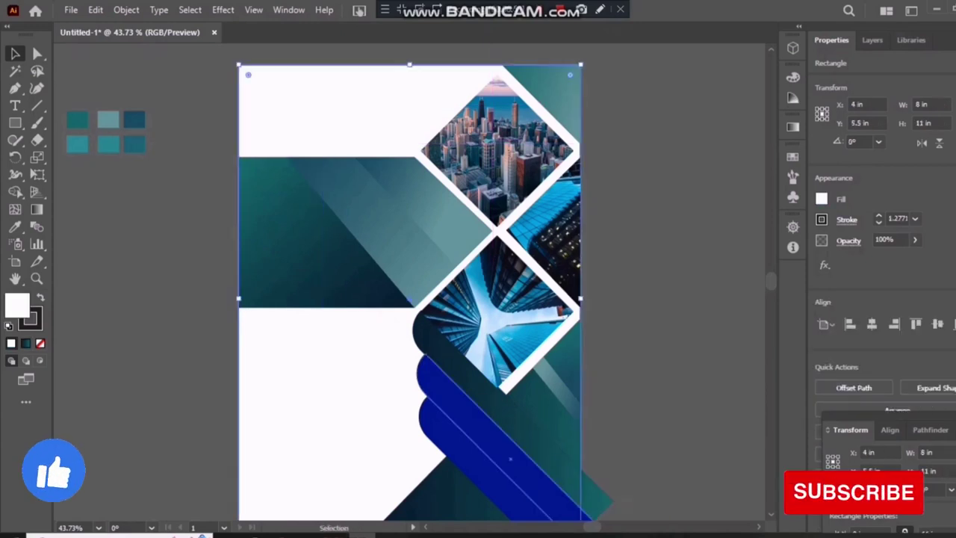
left_click(510, 458)
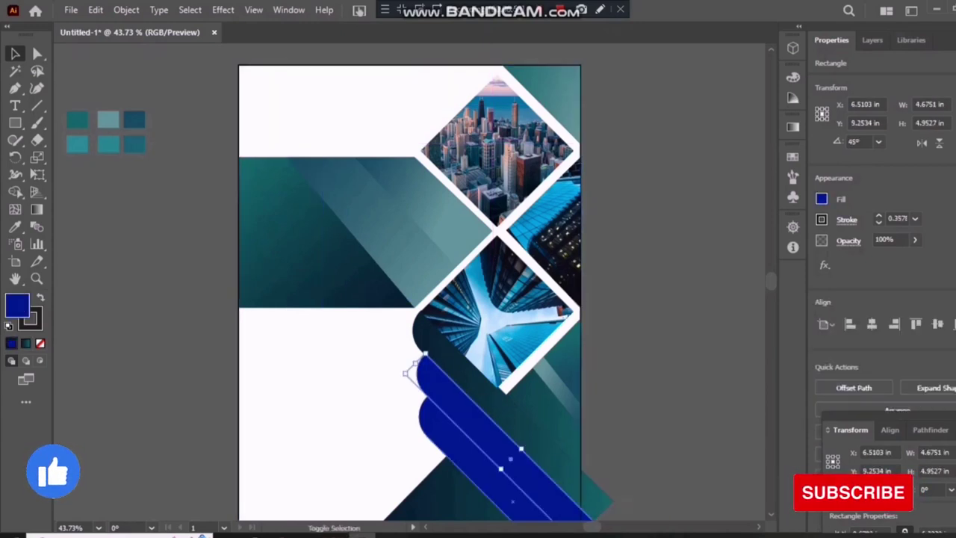
left_click(521, 448, "shift")
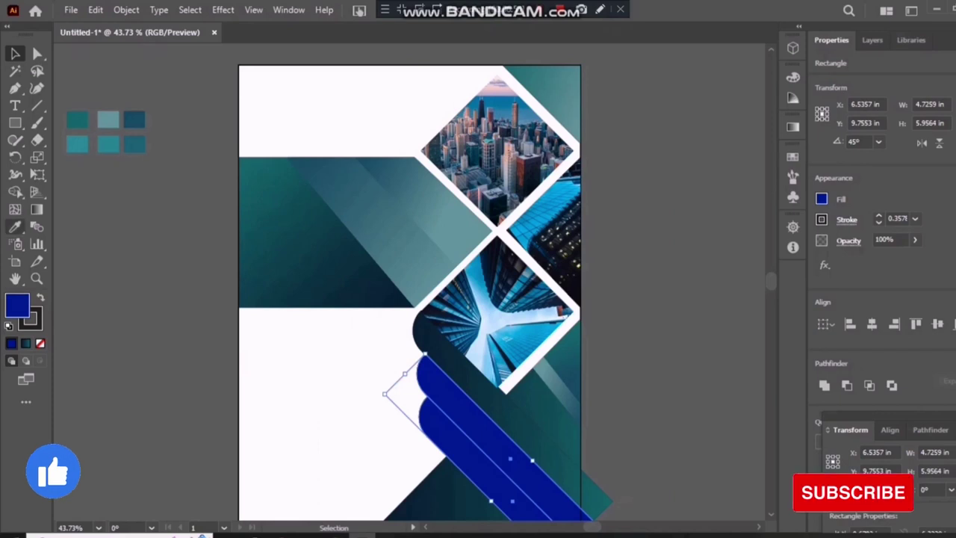
left_click(15, 227)
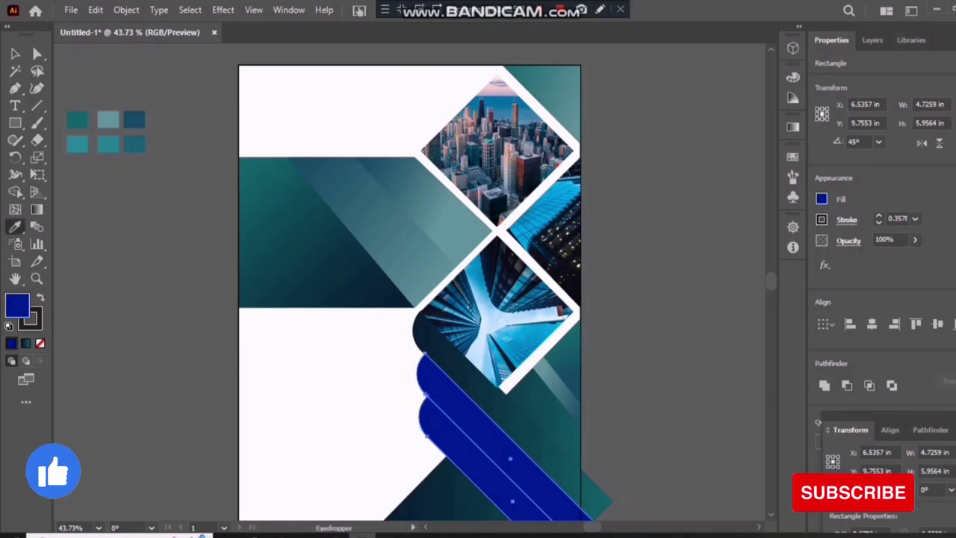
left_click(476, 402)
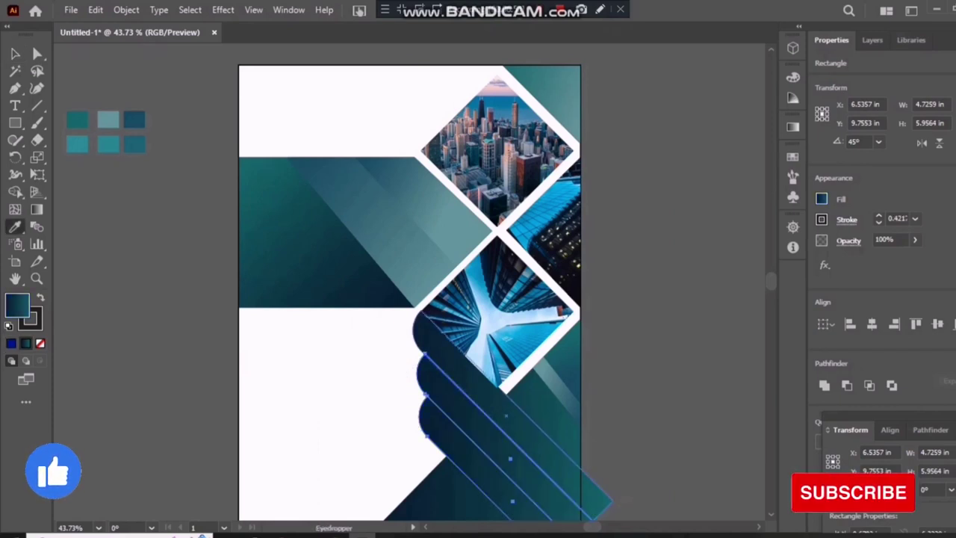
key("v")
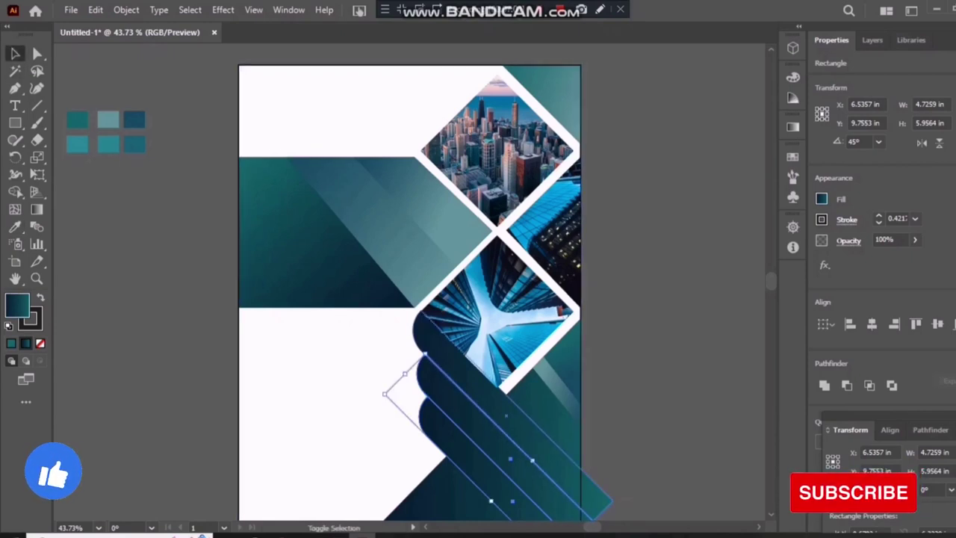
left_click_drag(384, 394, 361, 370)
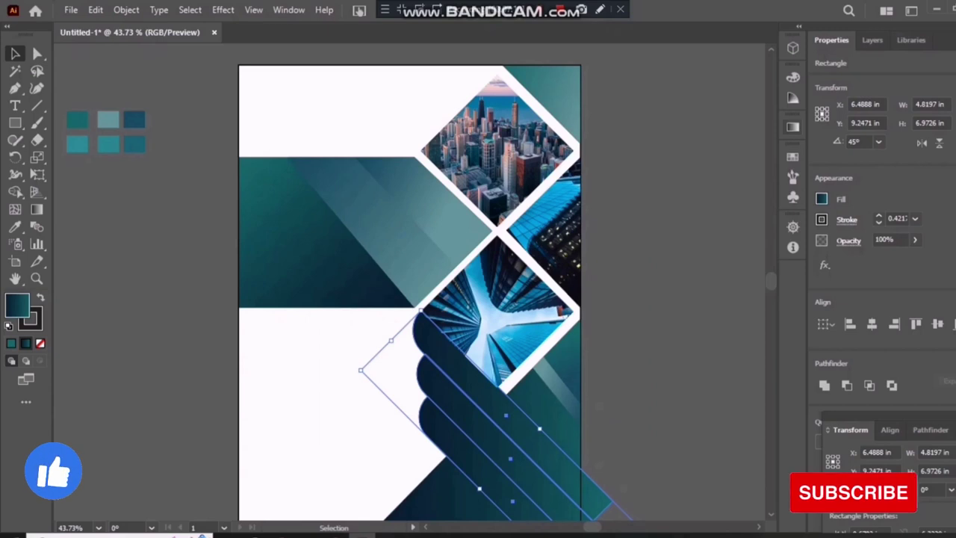
Step: Nudge the right gradient stop inward and add a light teal stop at about 53%
left_click(793, 127)
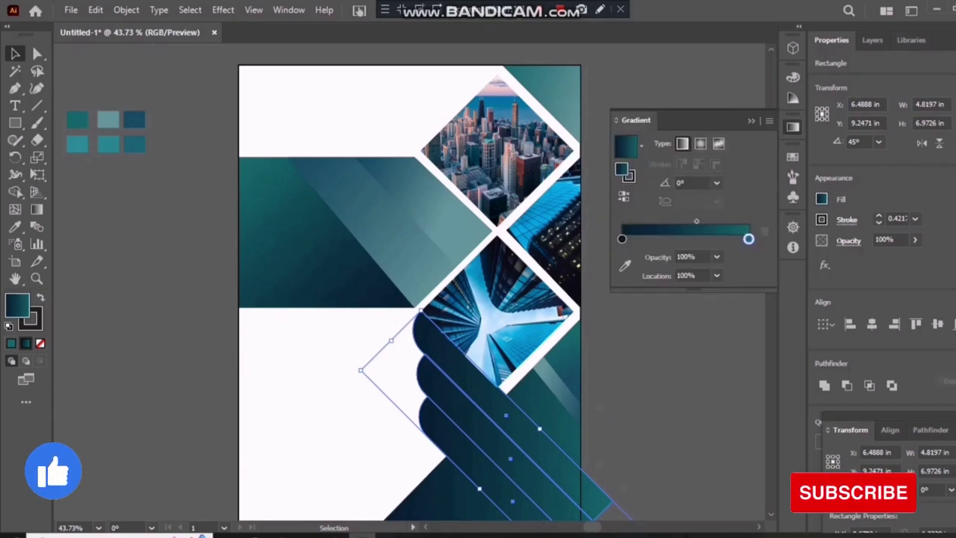
left_click_drag(749, 239, 743, 239)
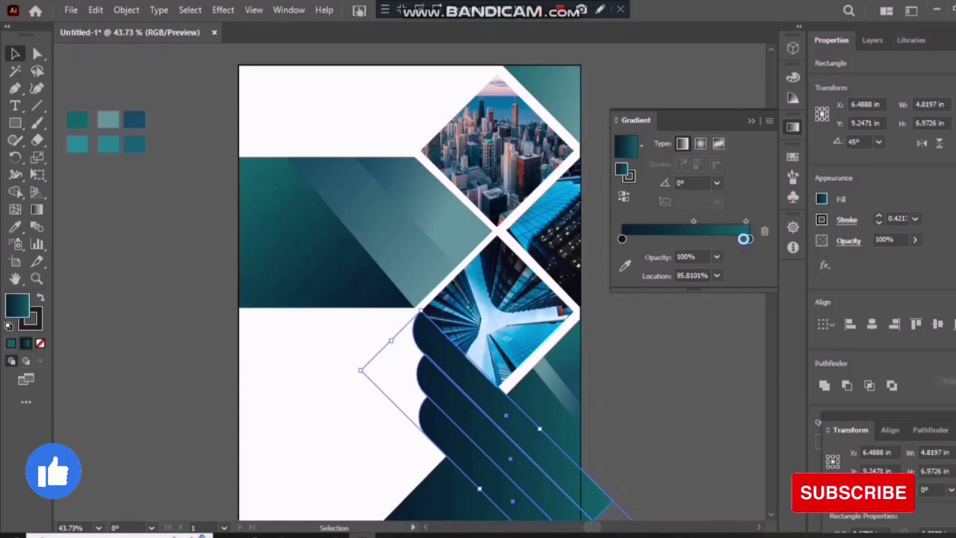
left_click_drag(744, 239, 688, 239)
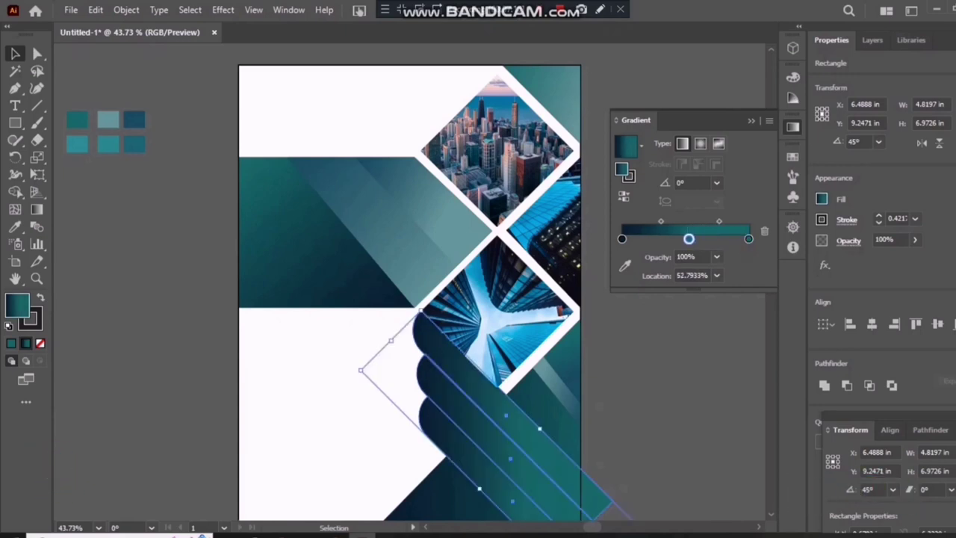
left_click(625, 265)
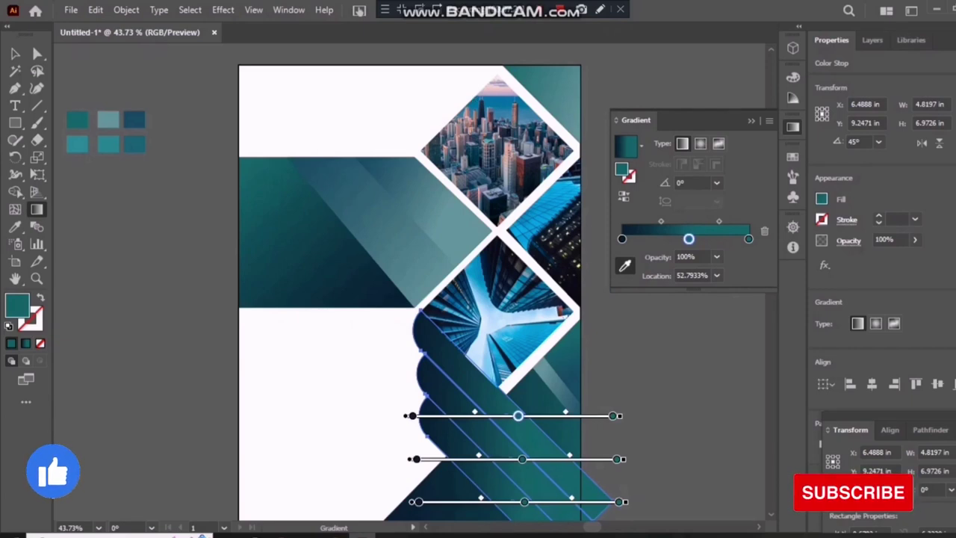
left_click(108, 119)
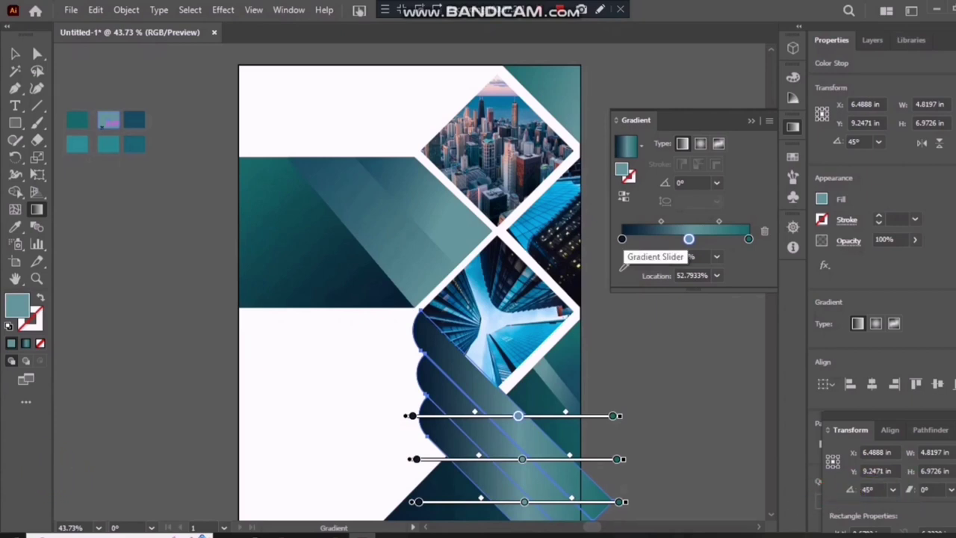
Step: Add a teal gradient stop at about 17.6%, sampled from a swatch
left_click(621, 238)
left_click_drag(621, 238, 623, 238)
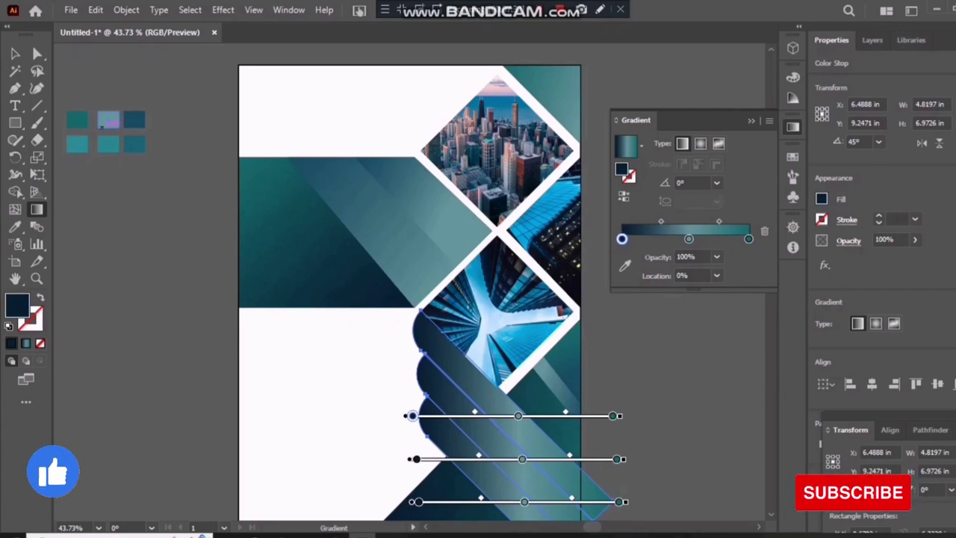
left_click_drag(621, 238, 643, 238)
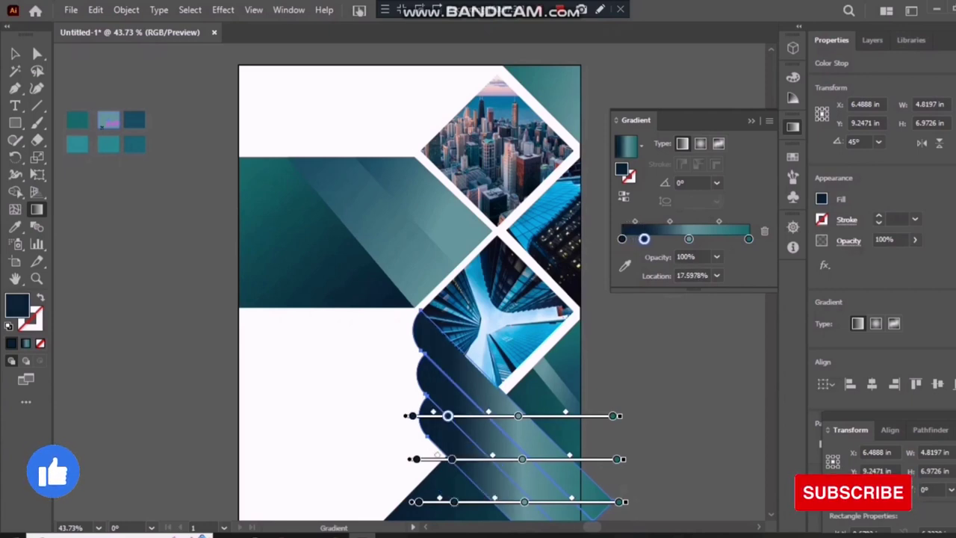
left_click(625, 265)
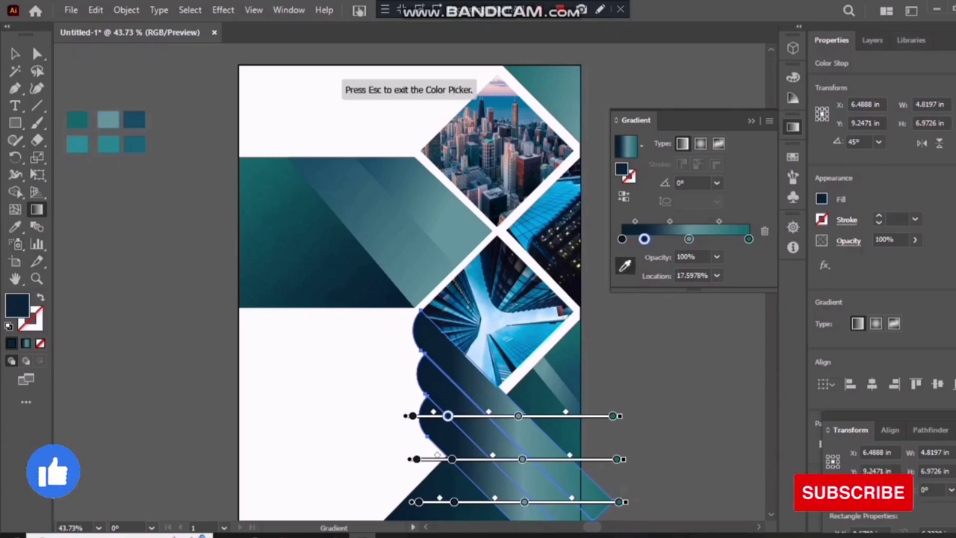
left_click(134, 144)
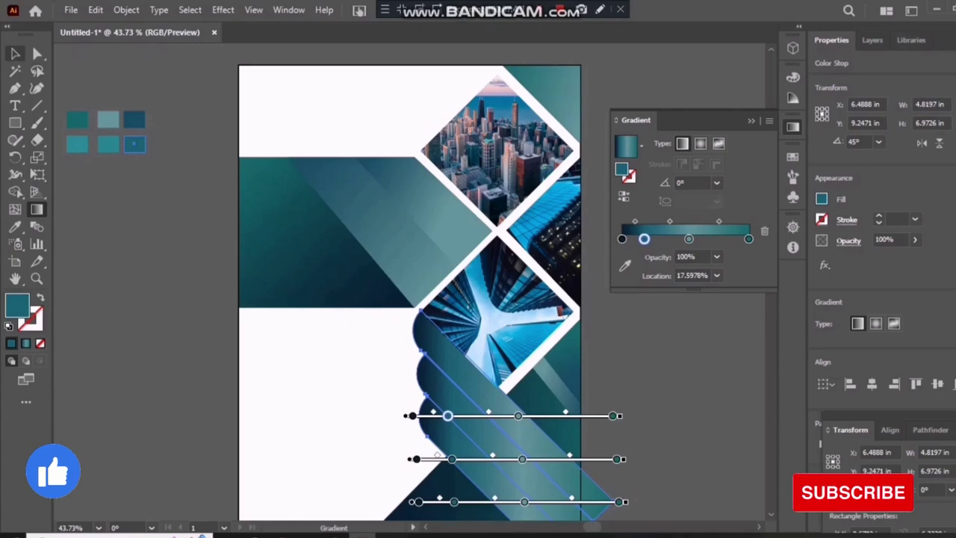
double_click(15, 54)
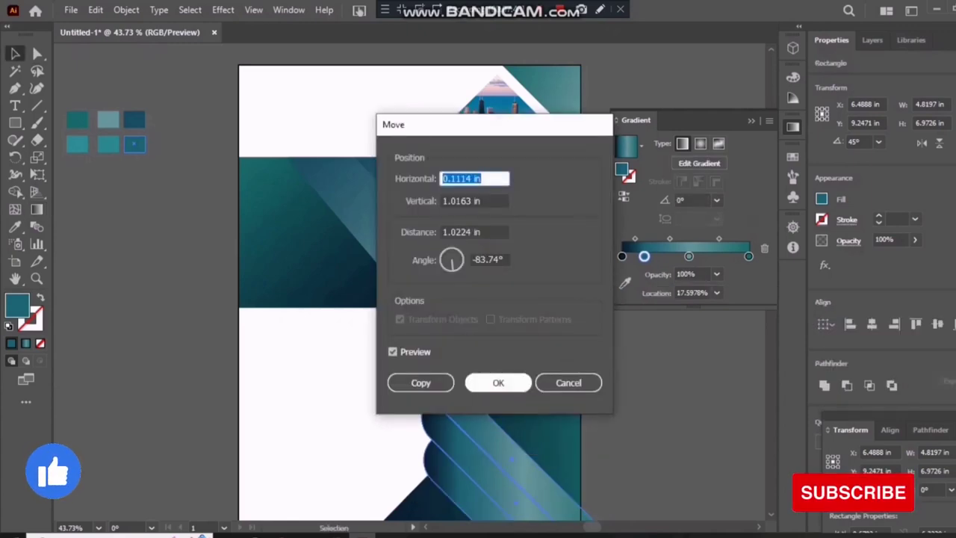
left_click(567, 383)
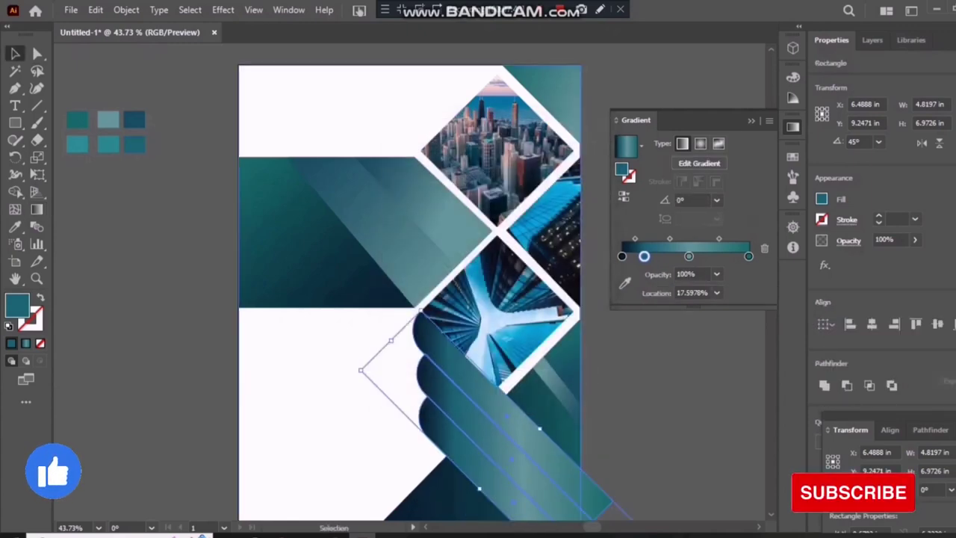
key("ctrl+shift+a")
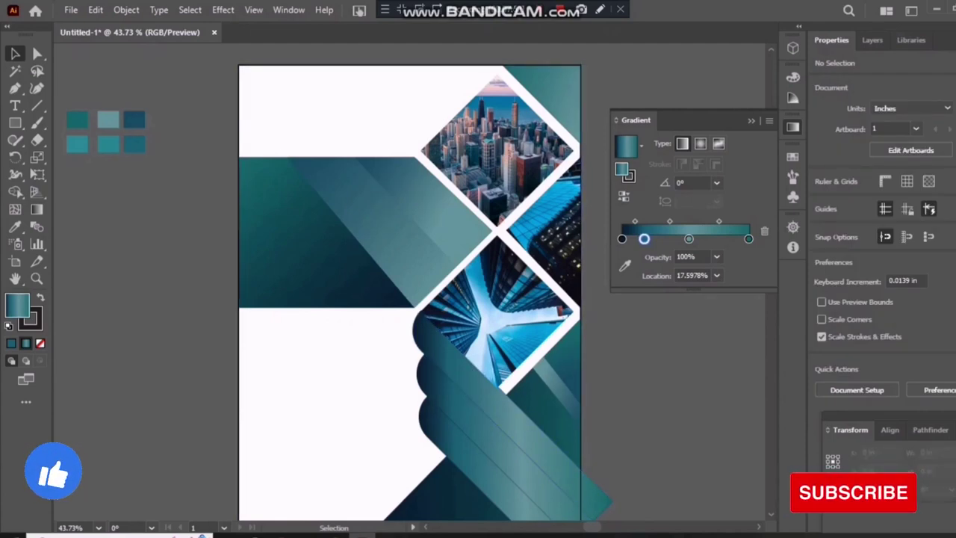
Step: Eyedrop the rounded stripes' multi-stop teal gradient onto the upper band's diagonal stripe
left_click(336, 224)
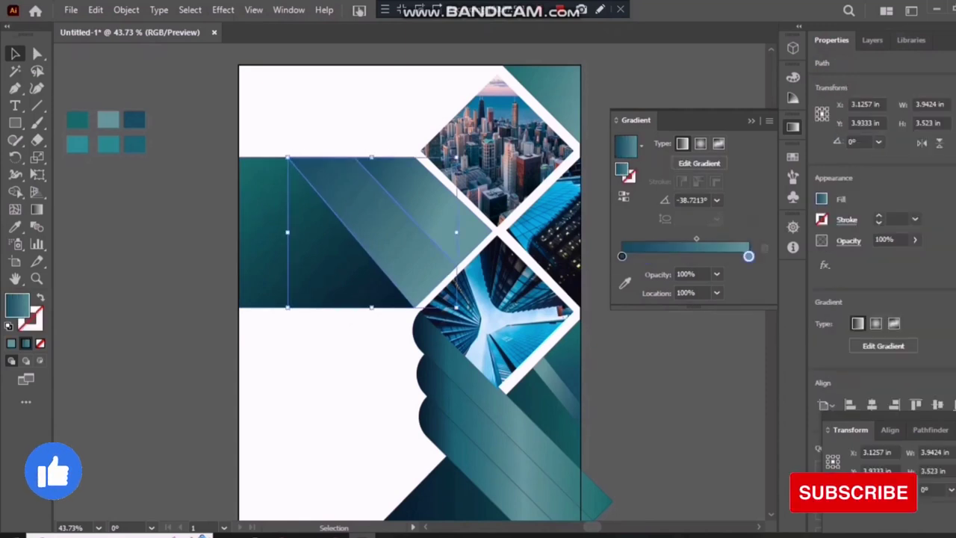
key("i")
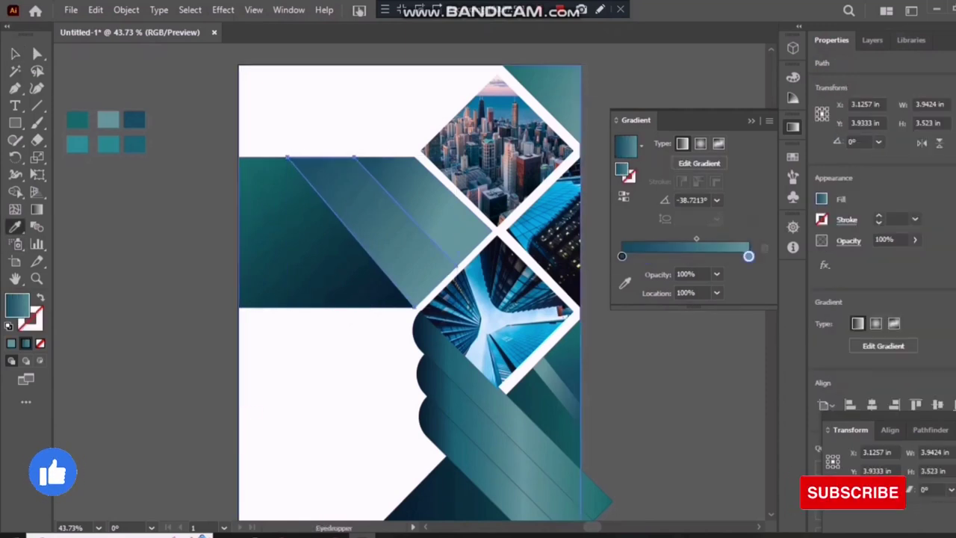
left_click(470, 441)
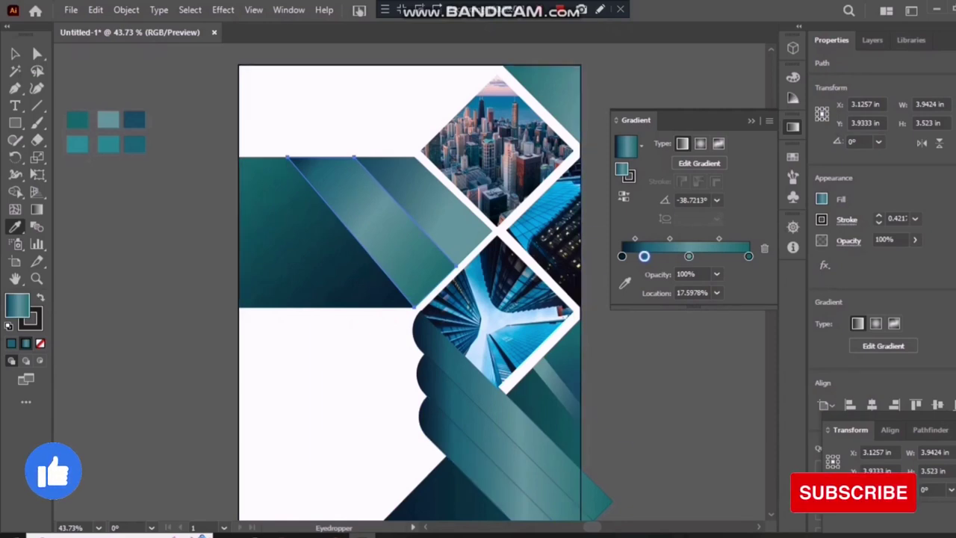
key("v")
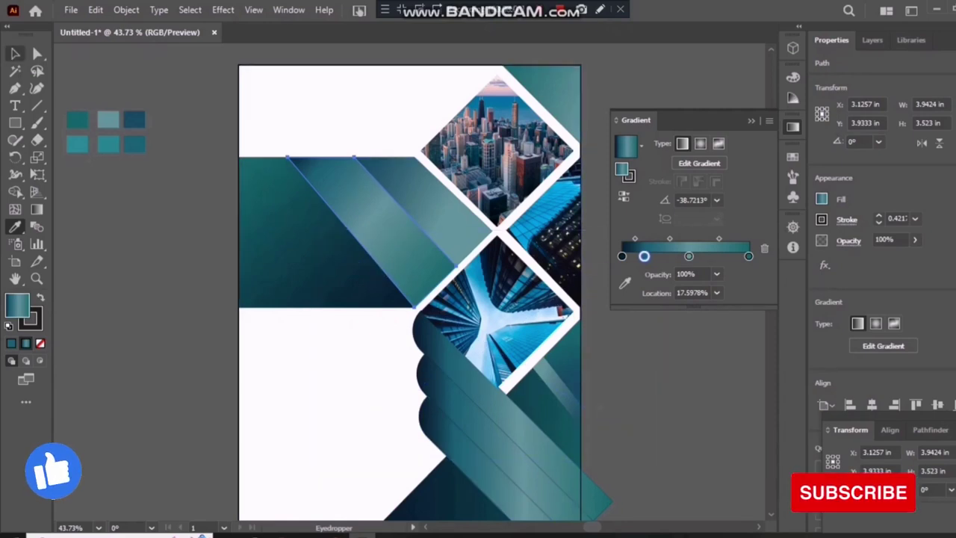
key("v")
key("Return")
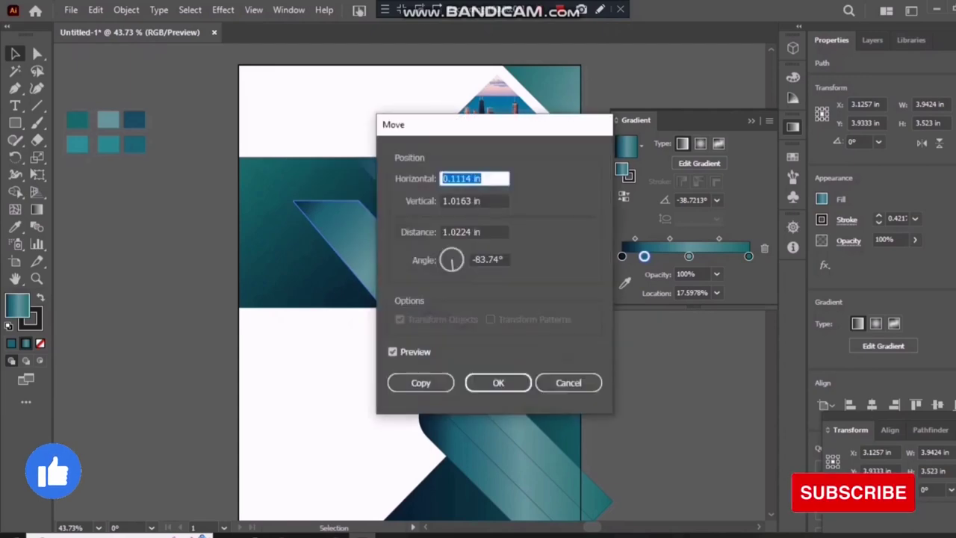
left_click(568, 383)
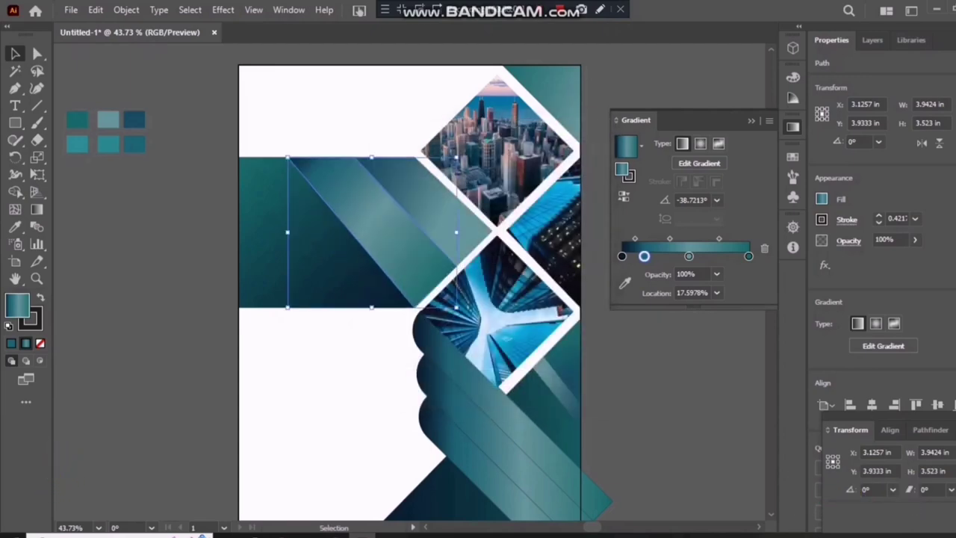
key("ctrl+shift+a")
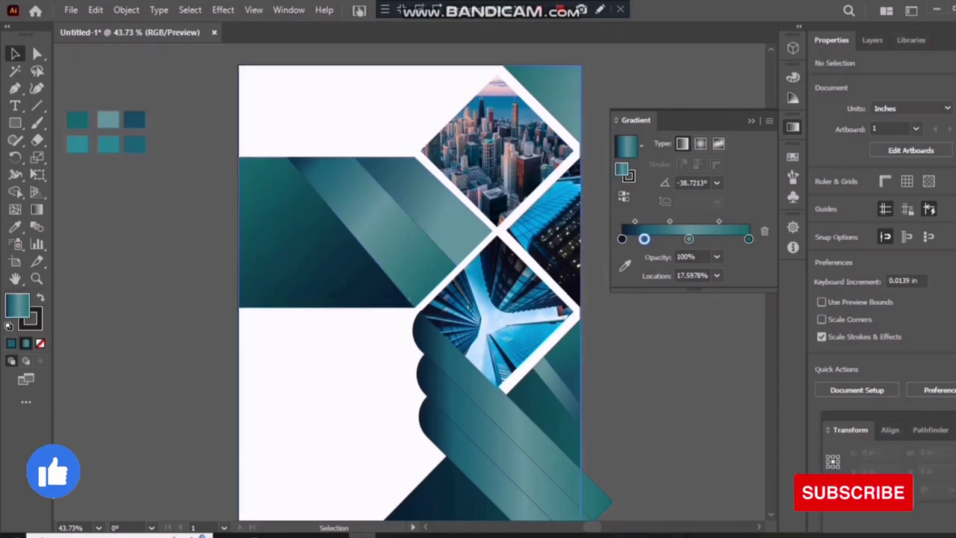
Step: Set the wide left teal band's stroke to None, keeping its 133.45° gradient fill
left_click(336, 224)
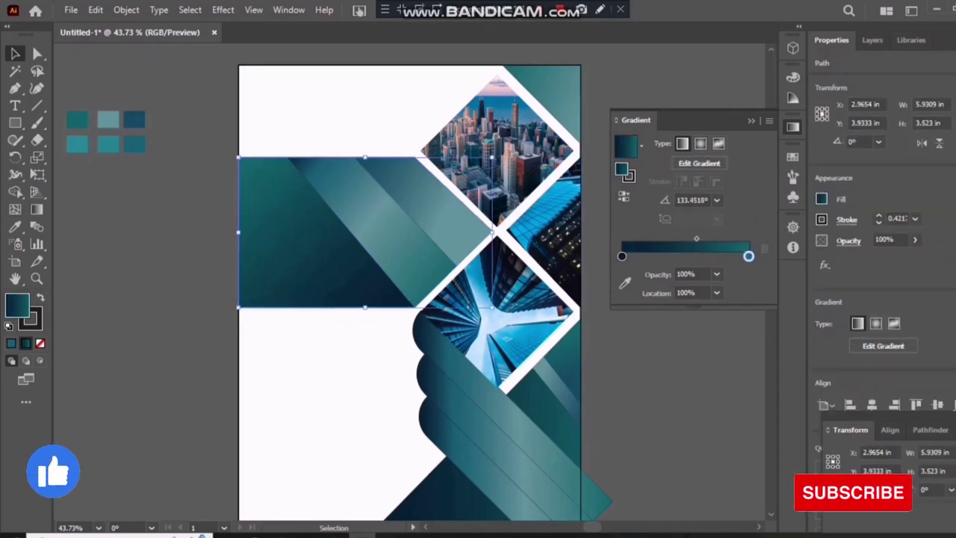
left_click(792, 77)
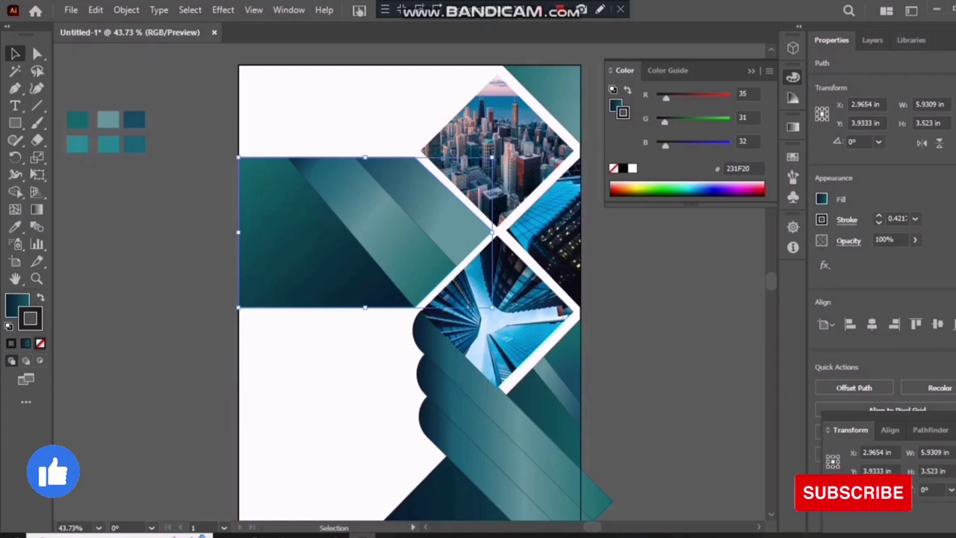
key("slash")
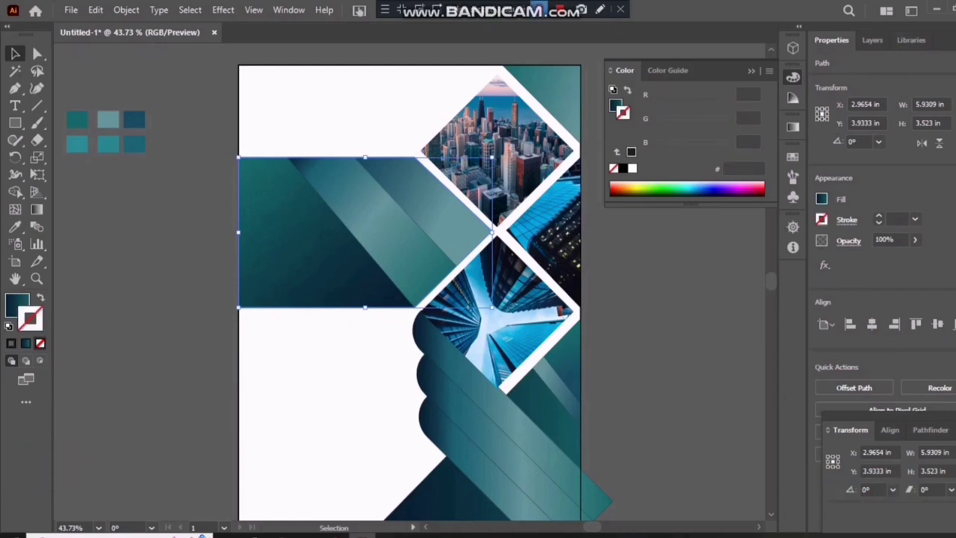
left_click(496, 314)
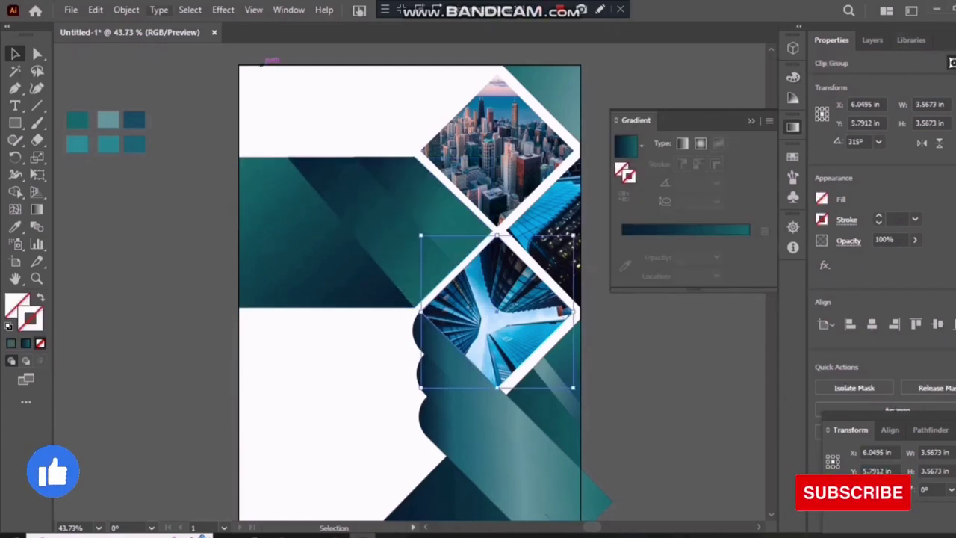
Step: Add a default Multiply 75% drop shadow to the lower diamond photo and bring it to front
left_click(189, 10)
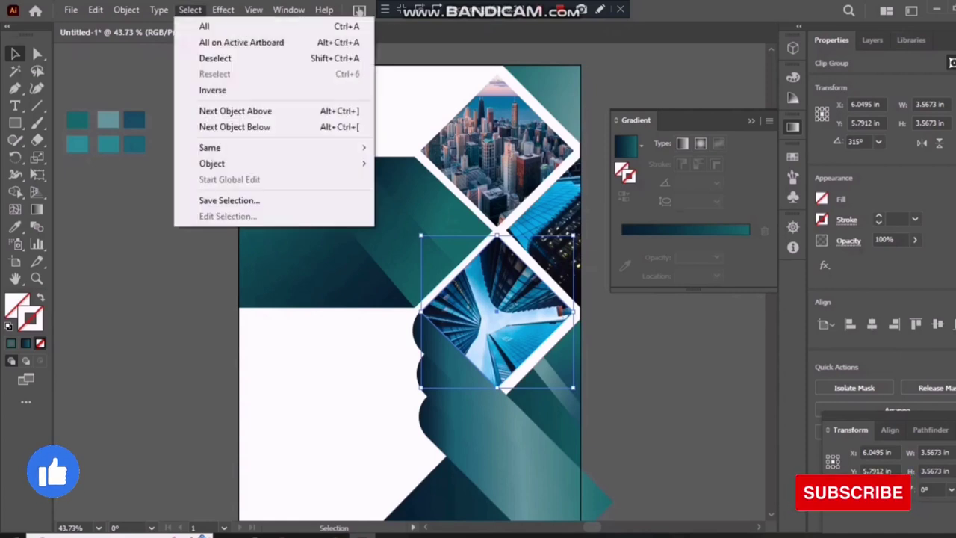
mouse_move(223, 9)
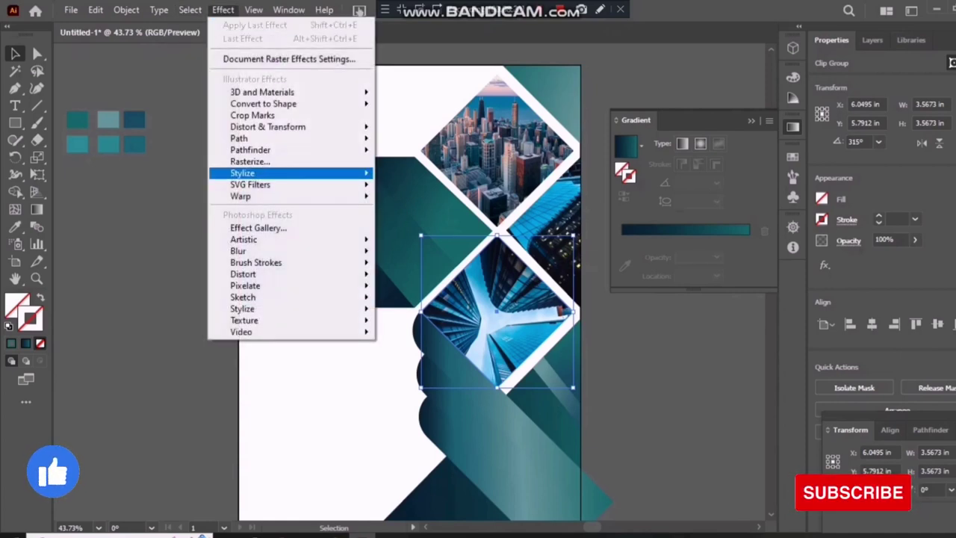
mouse_move(242, 173)
left_click(426, 177)
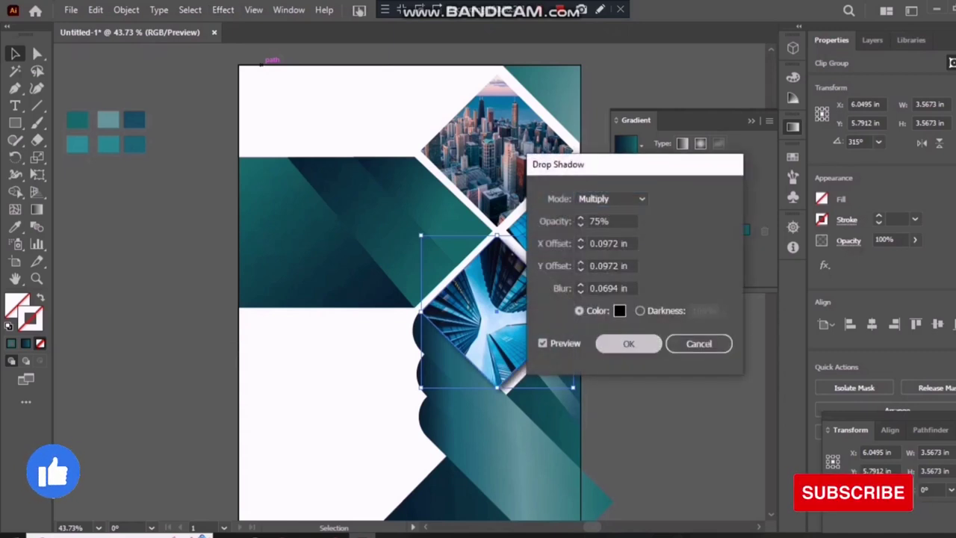
left_click(628, 344)
right_click(481, 192)
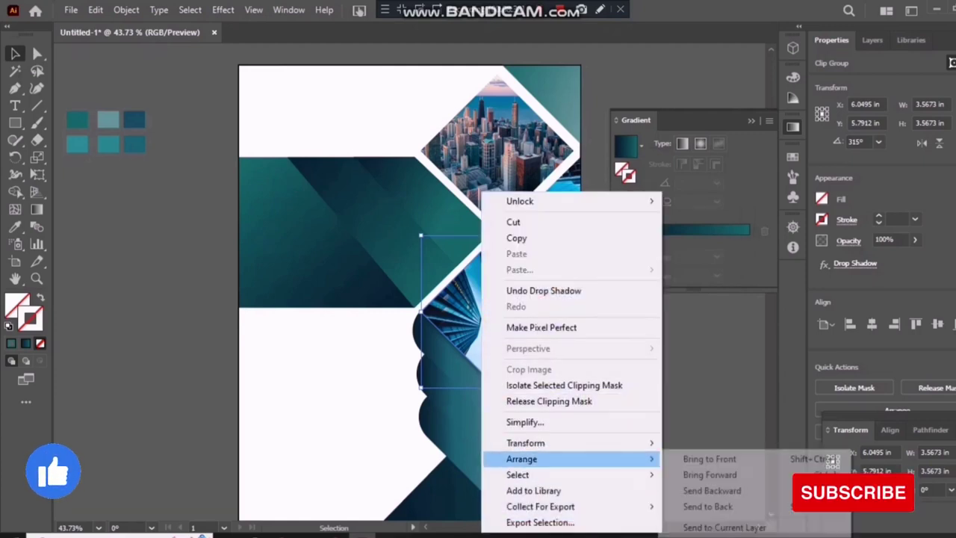
left_click(709, 458)
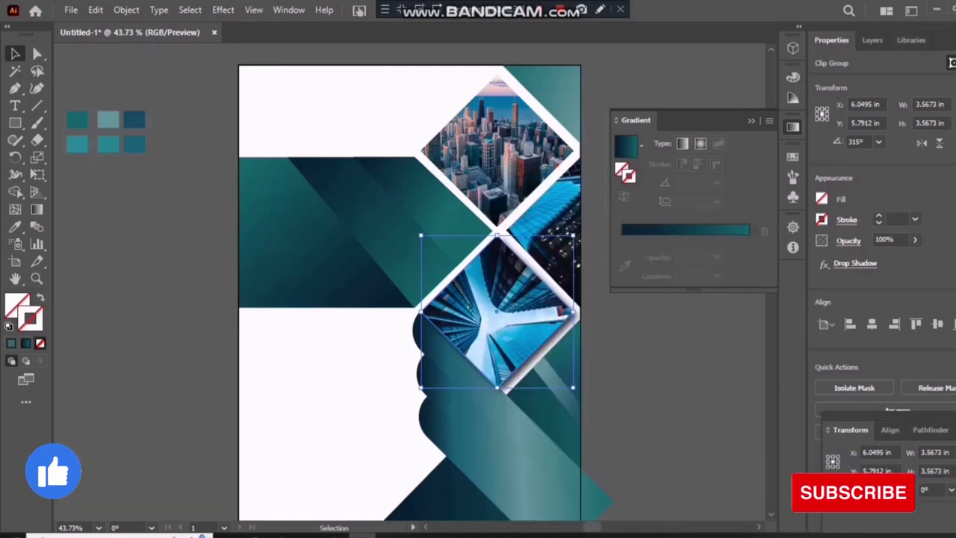
key("ctrl+shift+a")
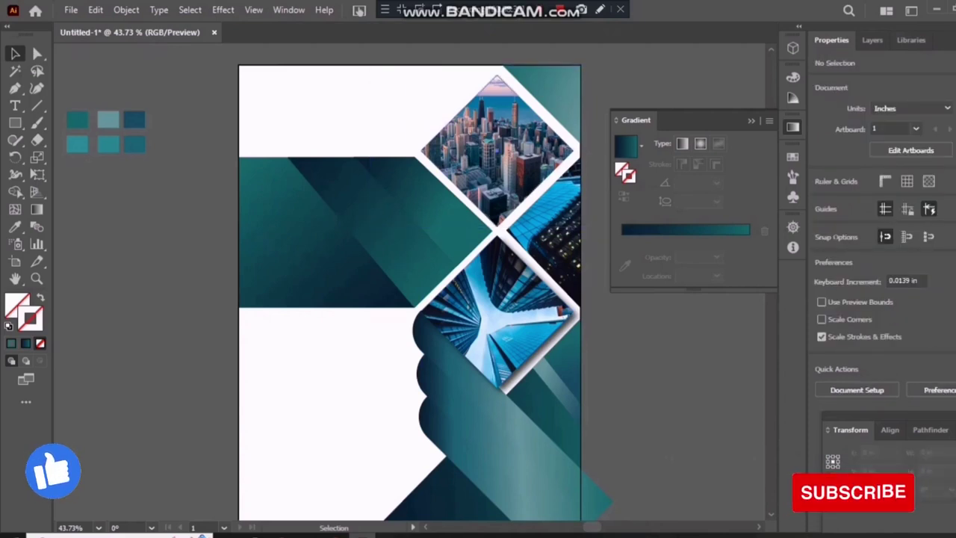
left_click(497, 142)
Step: Apply the Stylize > Drop Shadow effect with default settings to the top diamond's aerial city photo
left_click(223, 9)
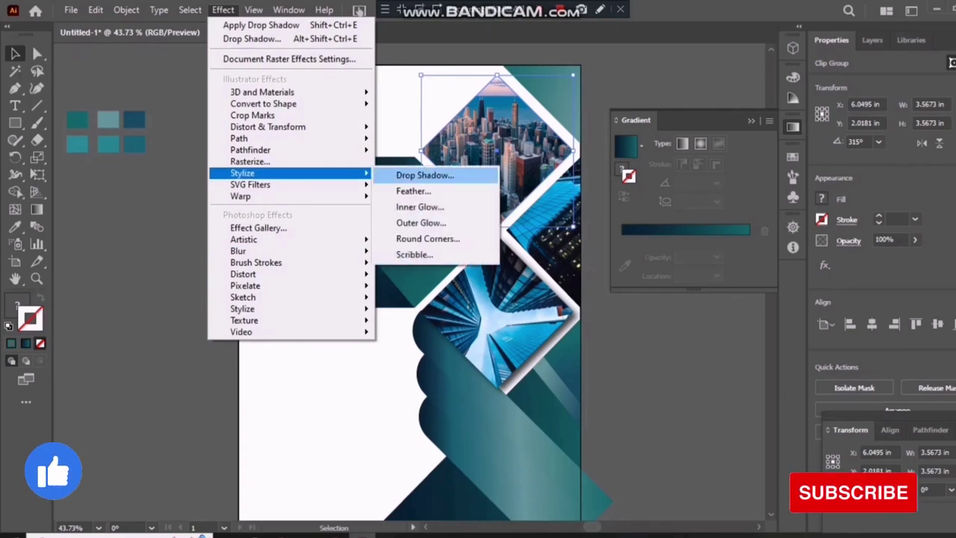
left_click(426, 175)
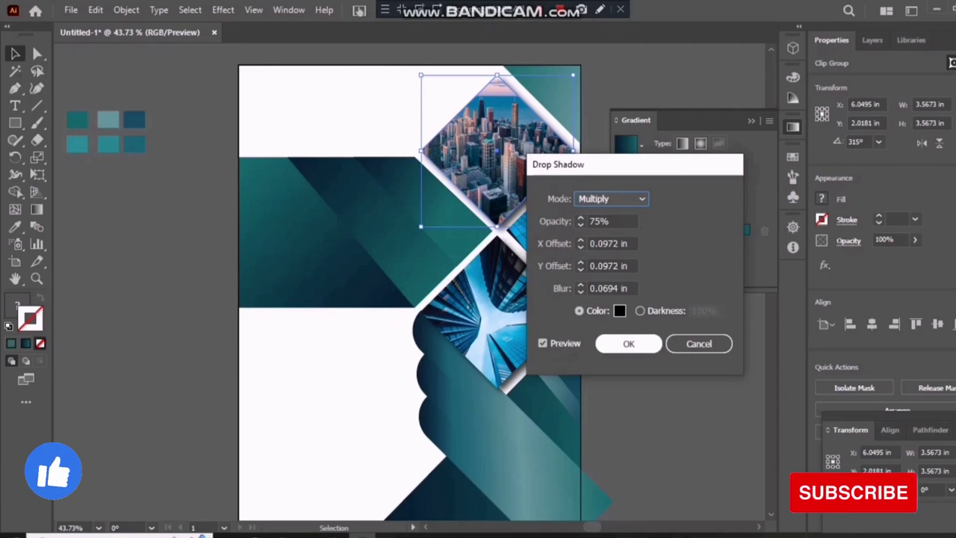
key("Return")
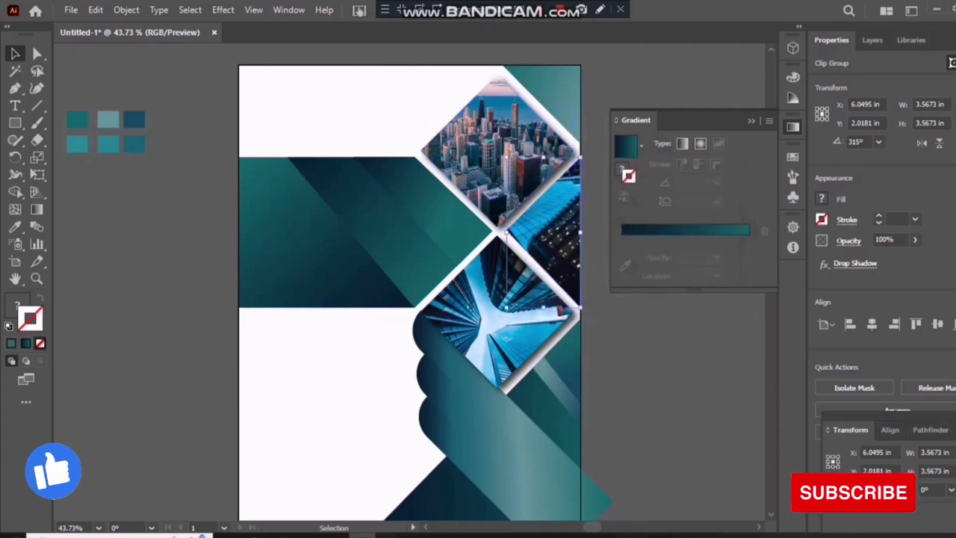
left_click(505, 224)
Step: Give the narrow right-edge glass-tower photo the same default Drop Shadow effect
left_click(224, 10)
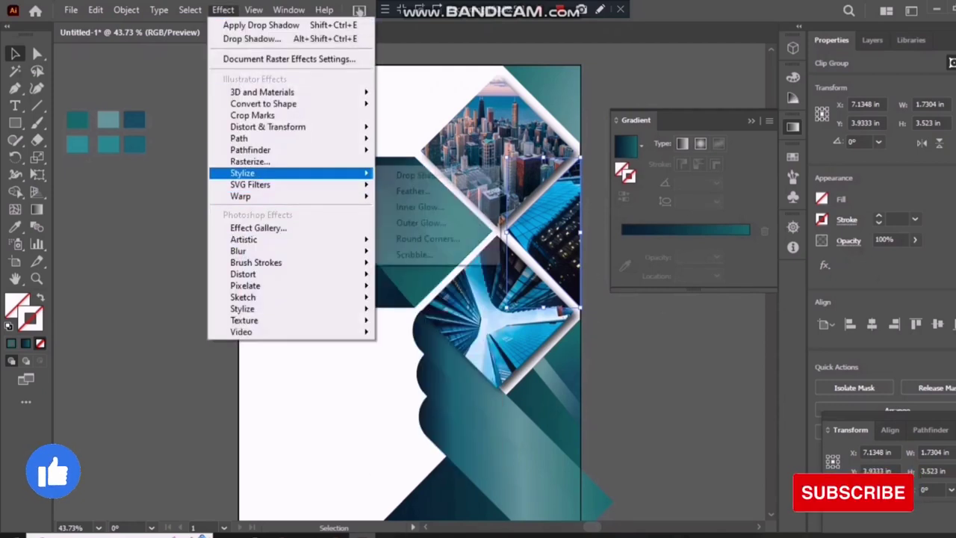
left_click(424, 175)
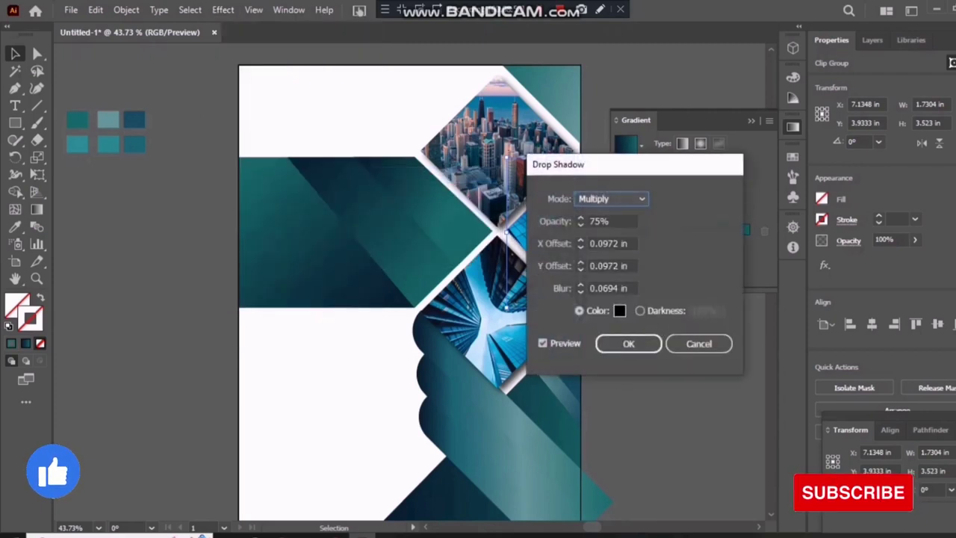
key("Return")
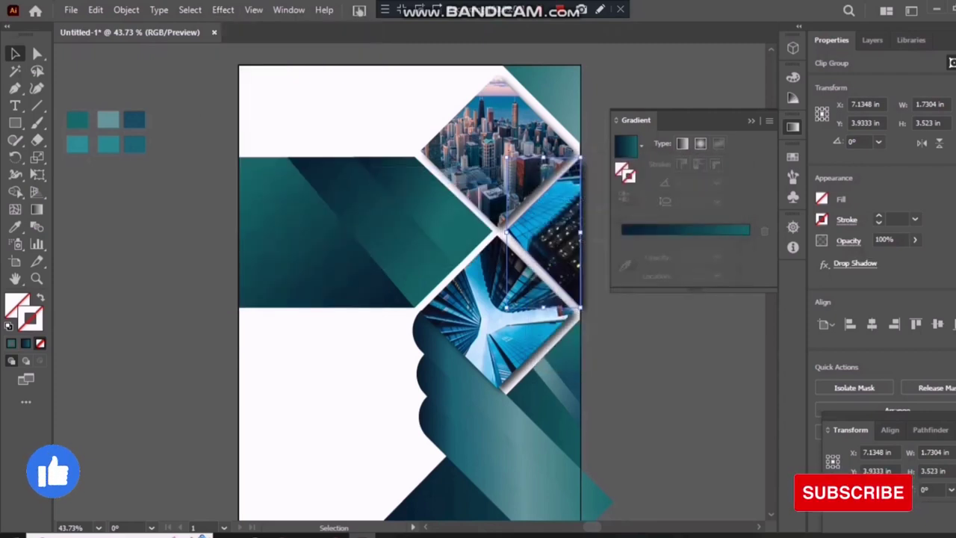
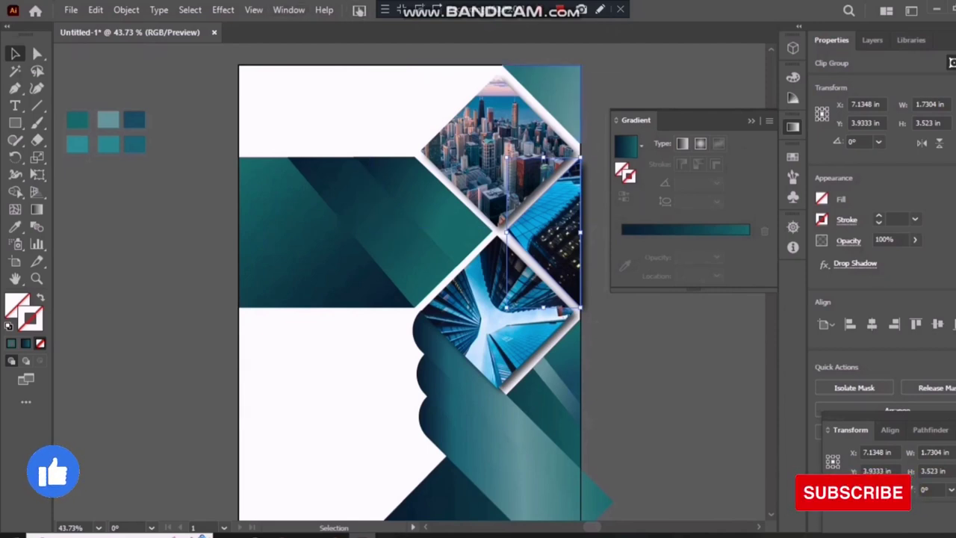
Step: Give the top-right teal triangle a Multiply 75% drop shadow with 0.0972 in offsets
left_click(544, 94)
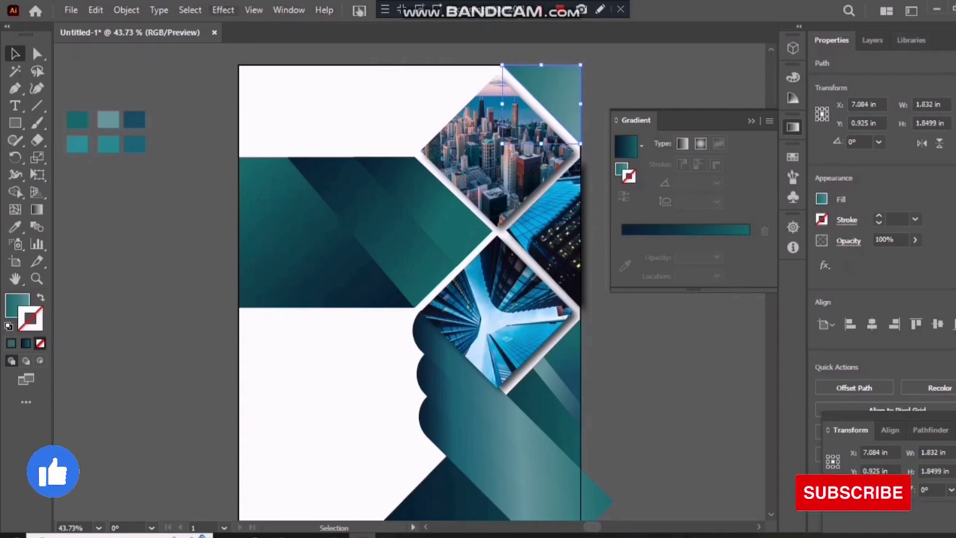
left_click(222, 9)
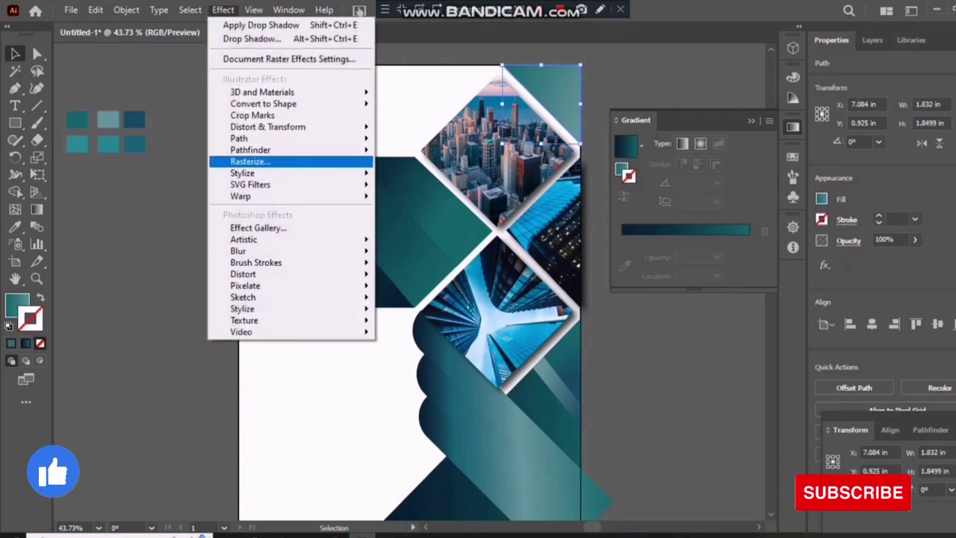
left_click(424, 175)
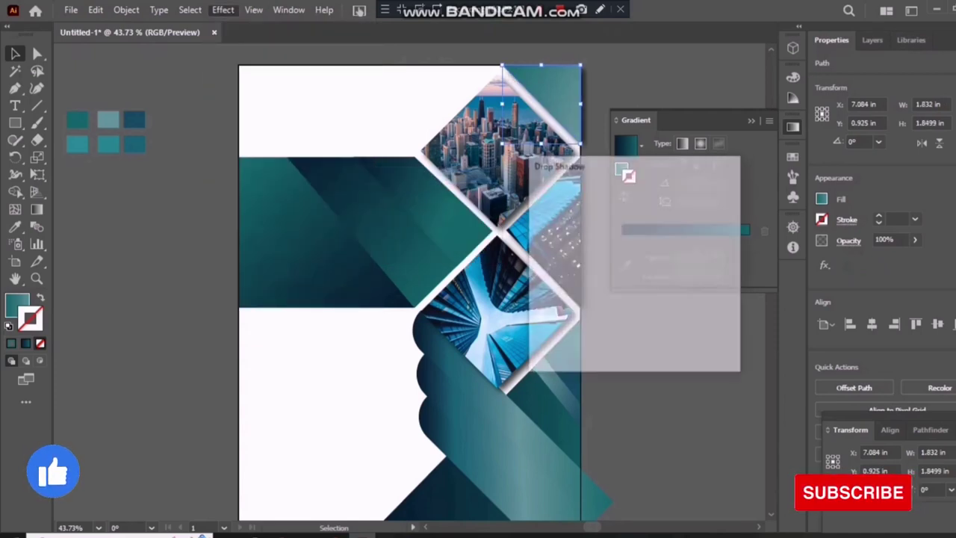
left_click_drag(657, 164, 724, 90)
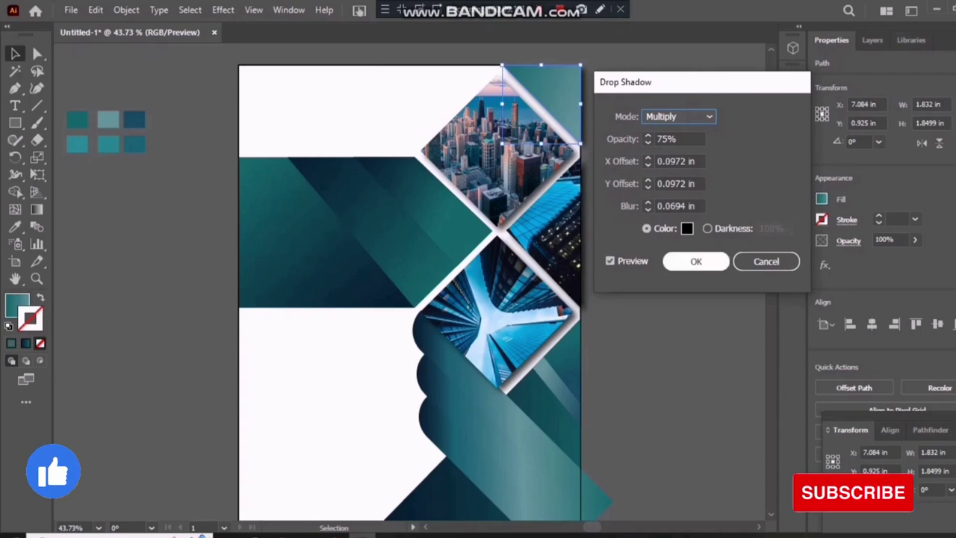
left_click(695, 260)
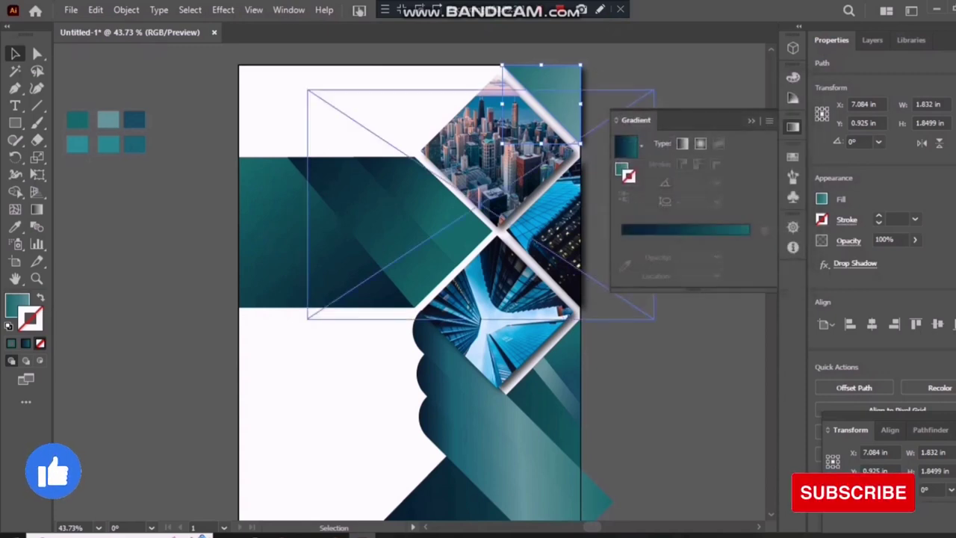
key("v")
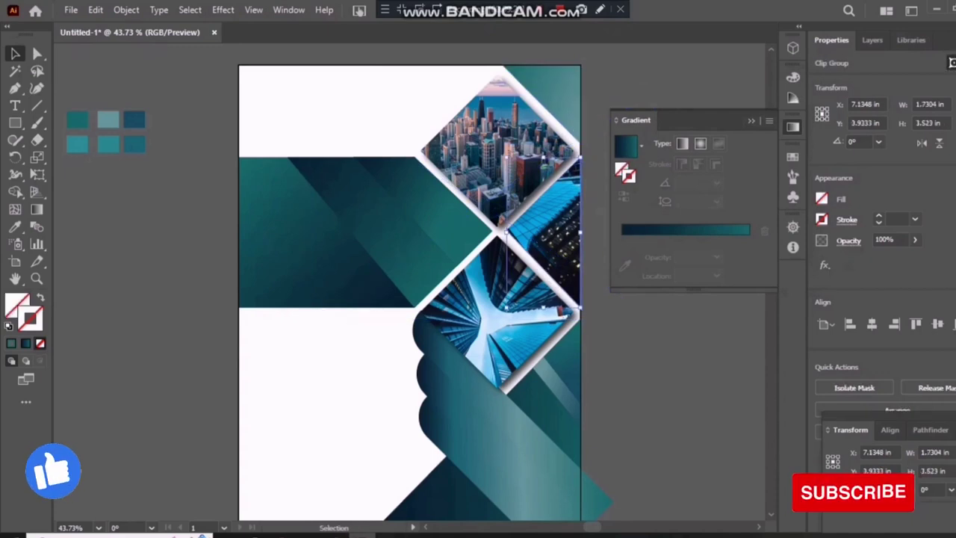
key("ctrl+shift+a")
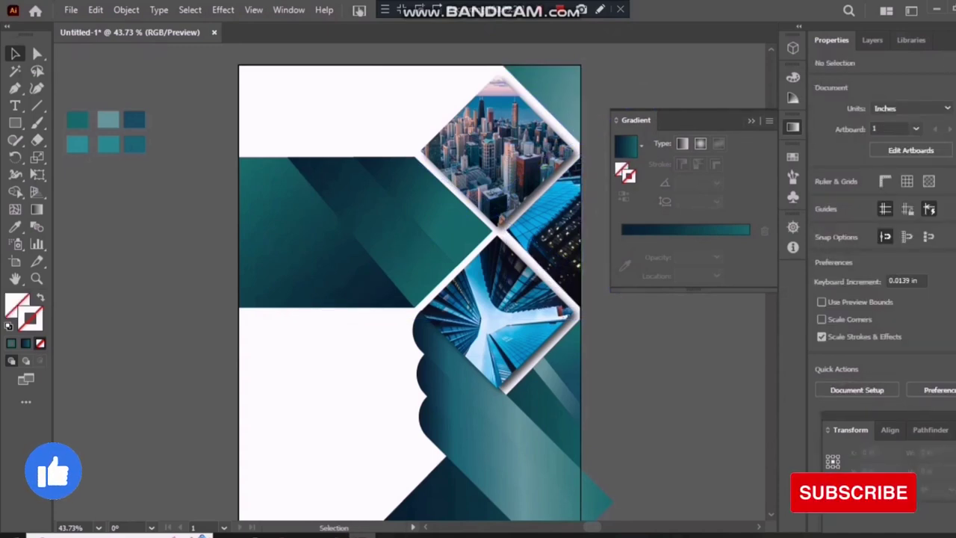
Step: Apply the default Multiply drop shadow to the left teal gradient band
left_click(321, 231)
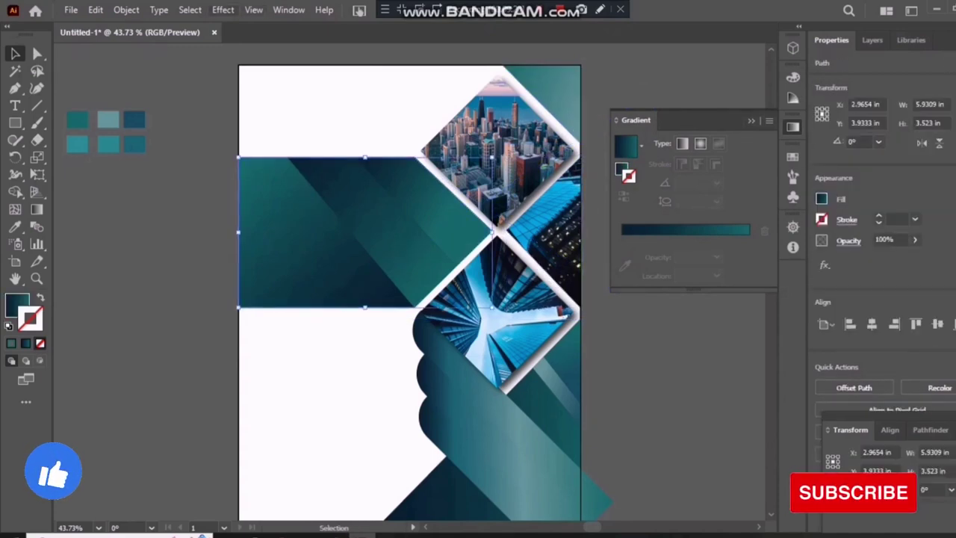
left_click(223, 10)
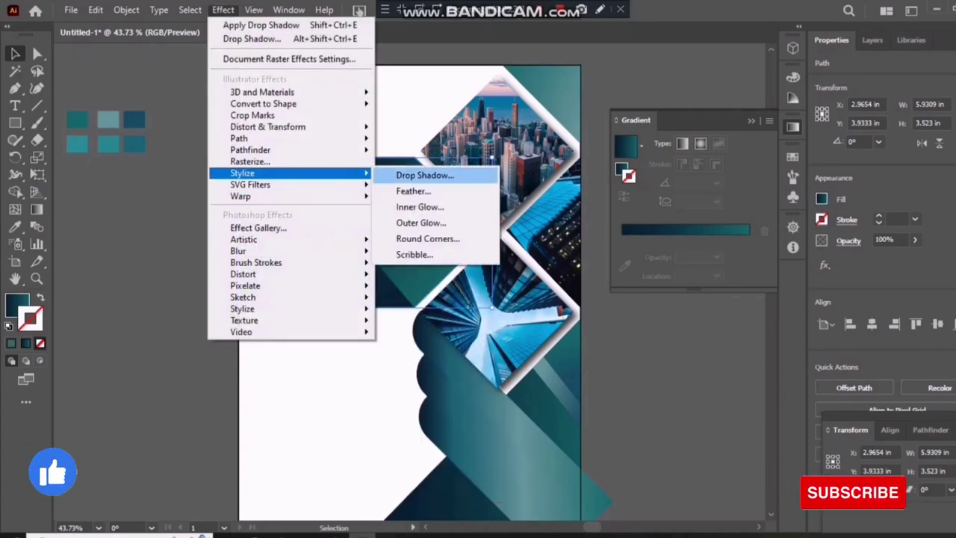
left_click(424, 174)
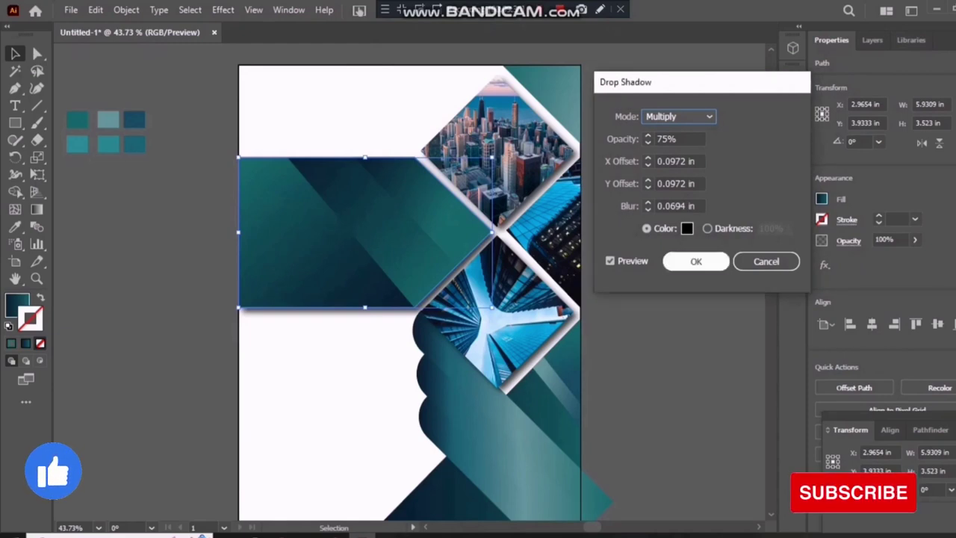
left_click(695, 260)
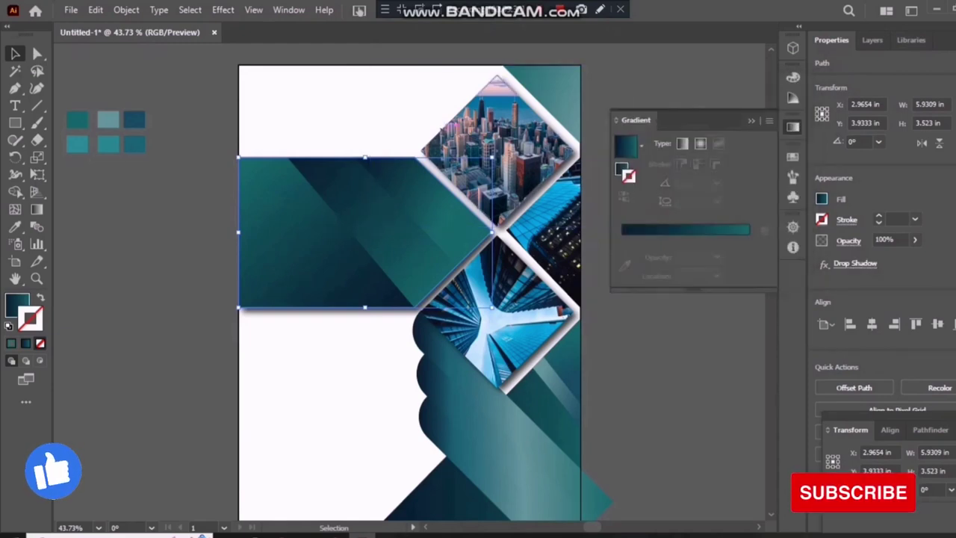
key("ctrl+shift+a")
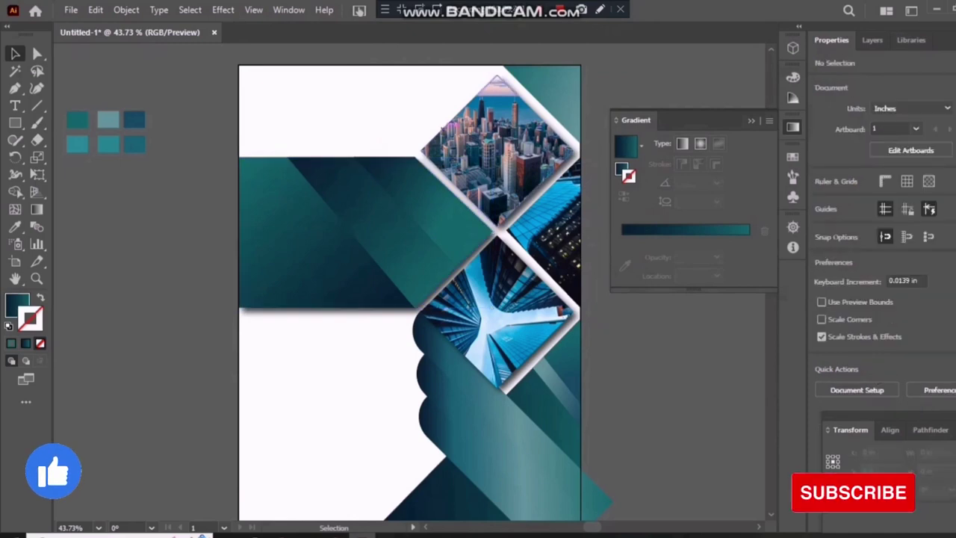
left_click(499, 149)
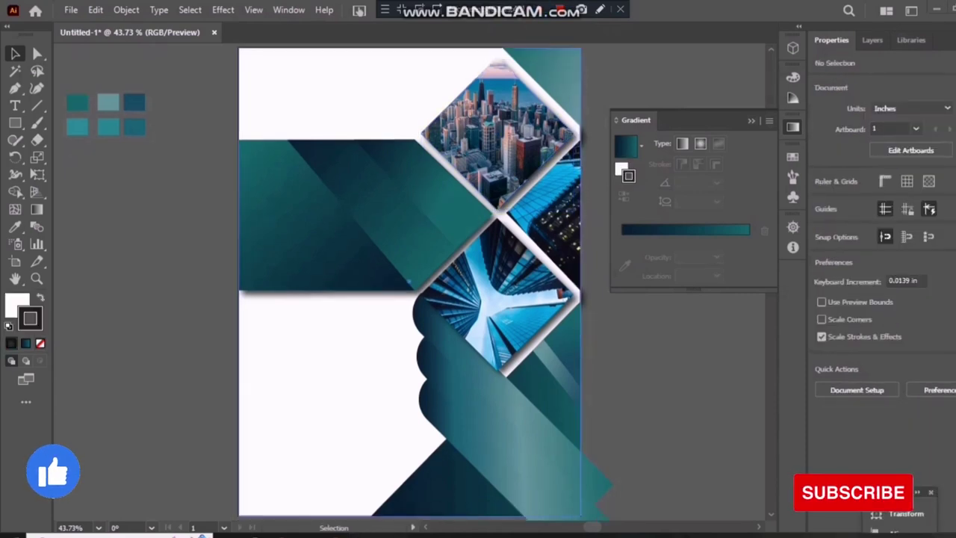
Step: Bring the white page background rectangle to the front of the stacking order
left_click(351, 418)
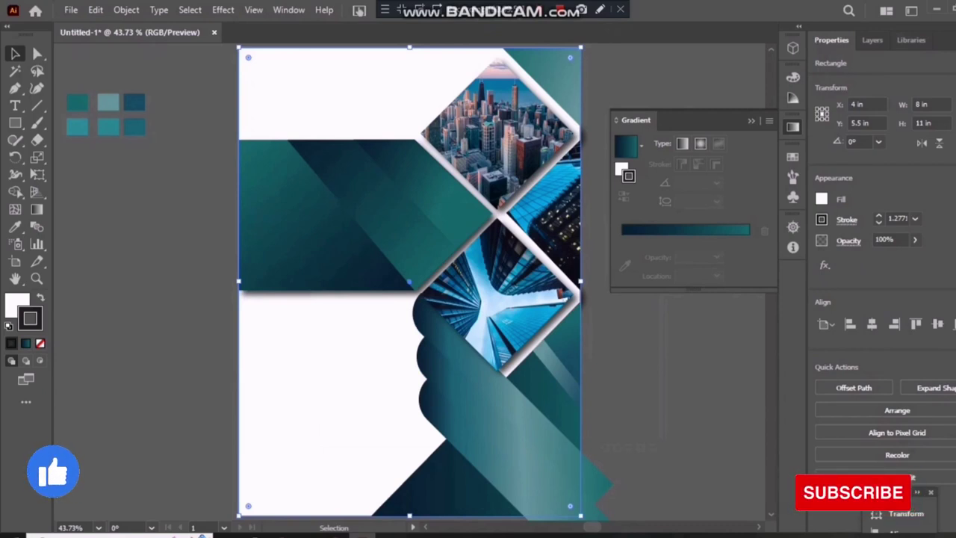
right_click(360, 94)
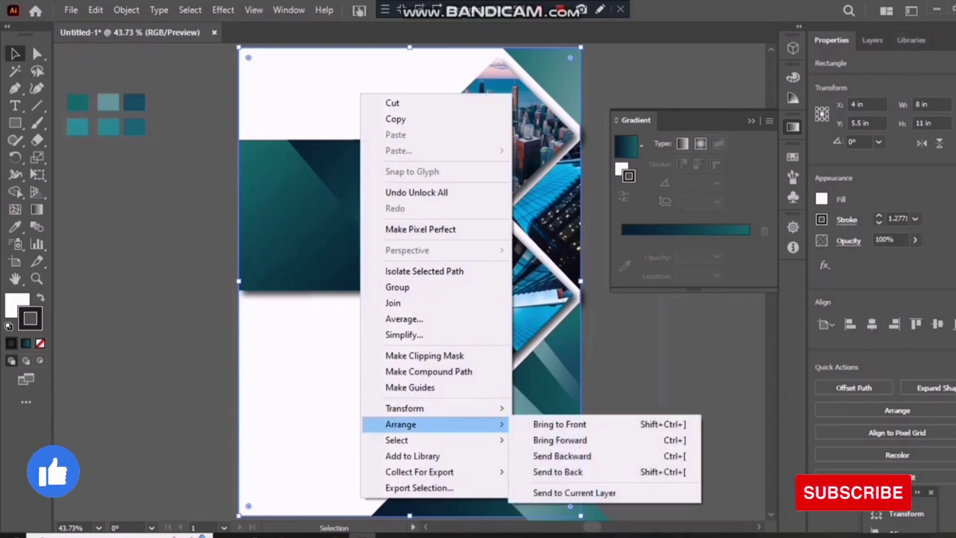
left_click(559, 423)
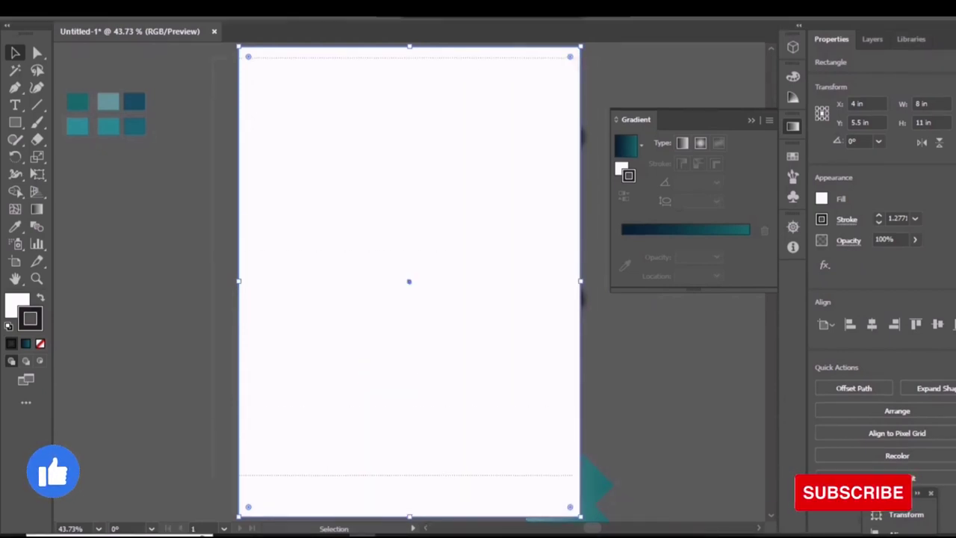
Step: Clip all the artwork to the page rectangle with a clipping mask
key("ctrl+a")
right_click(468, 27)
left_click(531, 221)
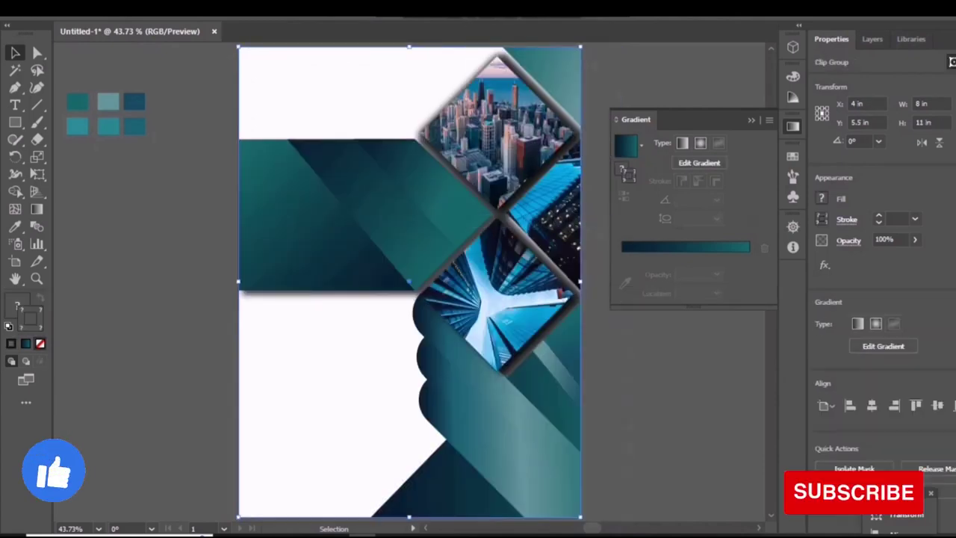
key("ctrl+shift+a")
key("m")
left_click_drag(239, 45, 240, 46)
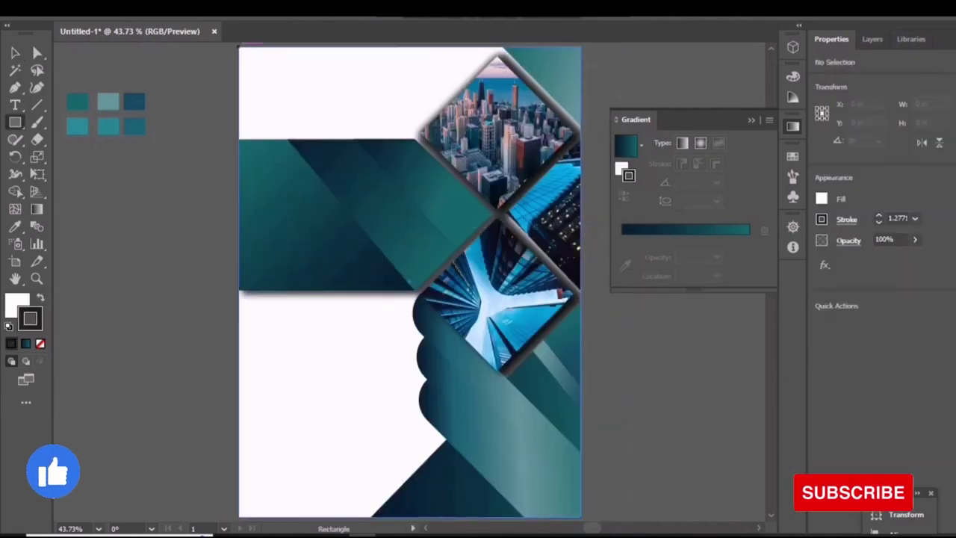
Step: Draw a strokeless white 8 × 11 in page-filling rectangle and send it behind the artwork
left_click(263, 54)
key("Return")
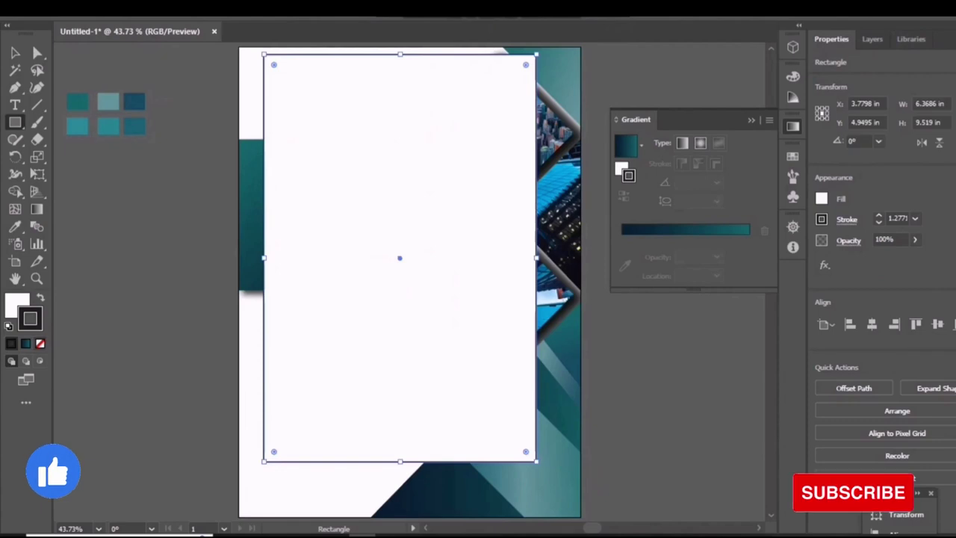
key("slash")
left_click_drag(535, 461, 580, 483)
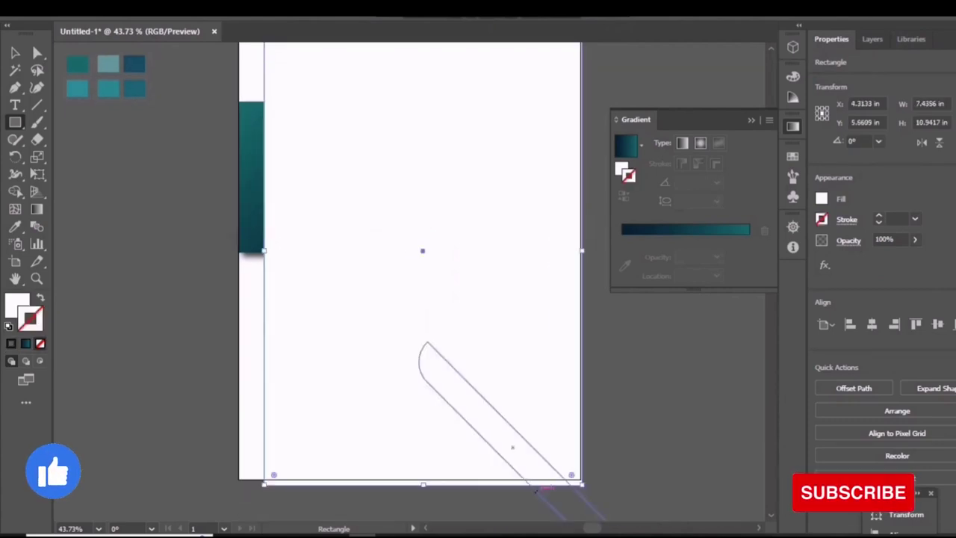
left_click_drag(262, 250, 239, 247)
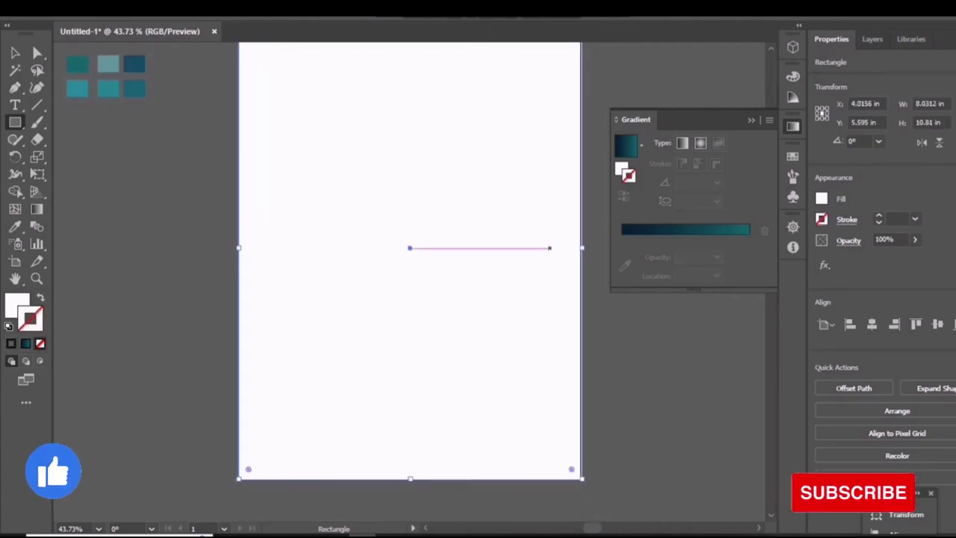
left_click_drag(582, 247, 580, 247)
scroll(408, 298, "up", 2)
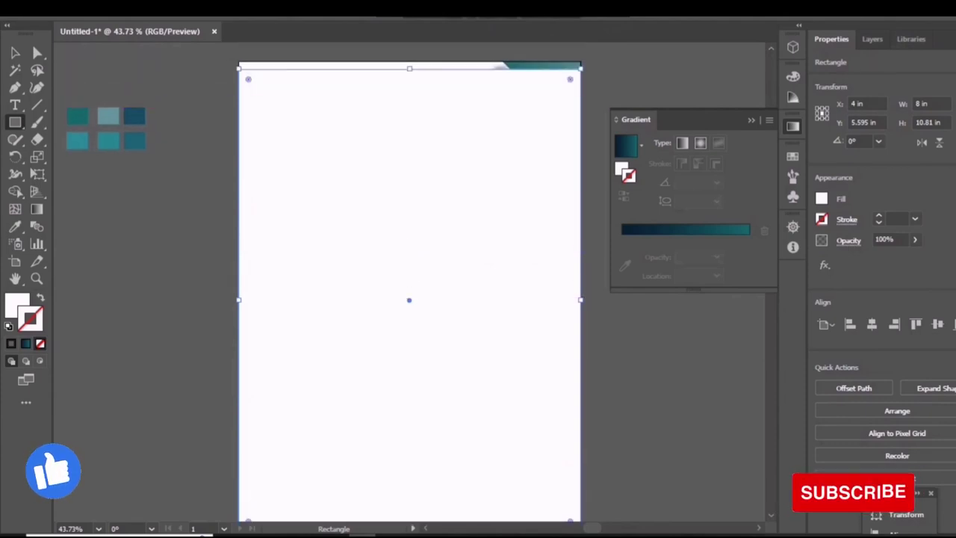
left_click_drag(408, 300, 408, 296)
left_click(463, 459)
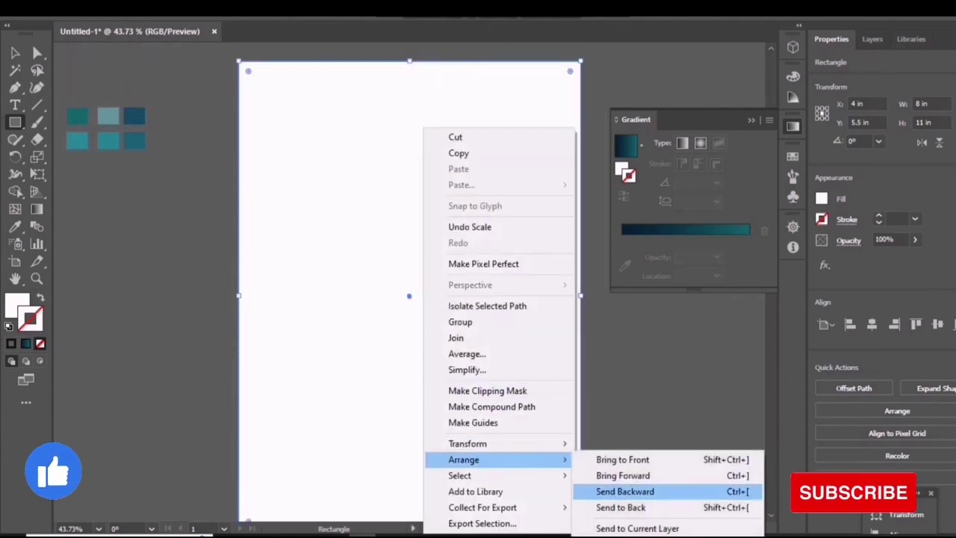
left_click(620, 505)
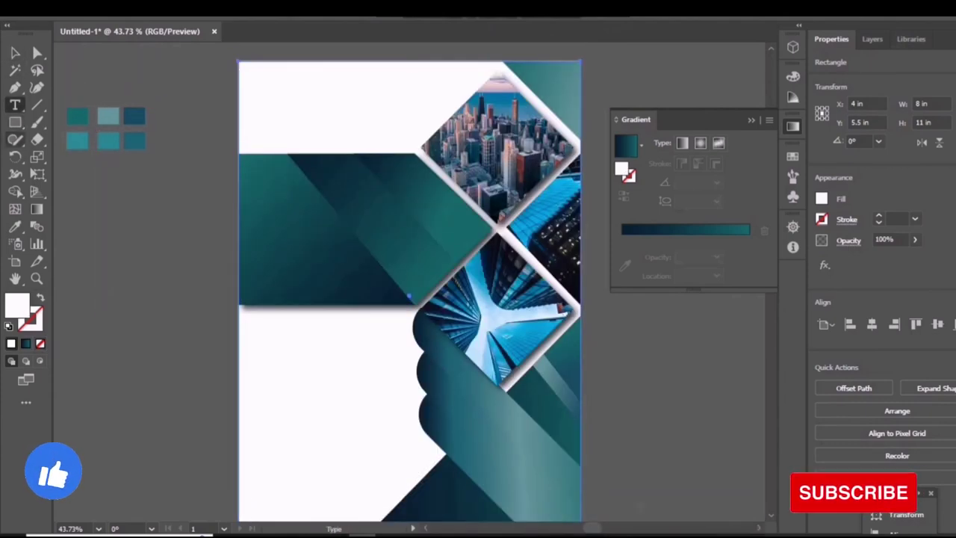
Step: Draw a small square at the top-left and paste a smaller copy in front of it
key("ctrl+shift+a")
left_click_drag(255, 81, 283, 109)
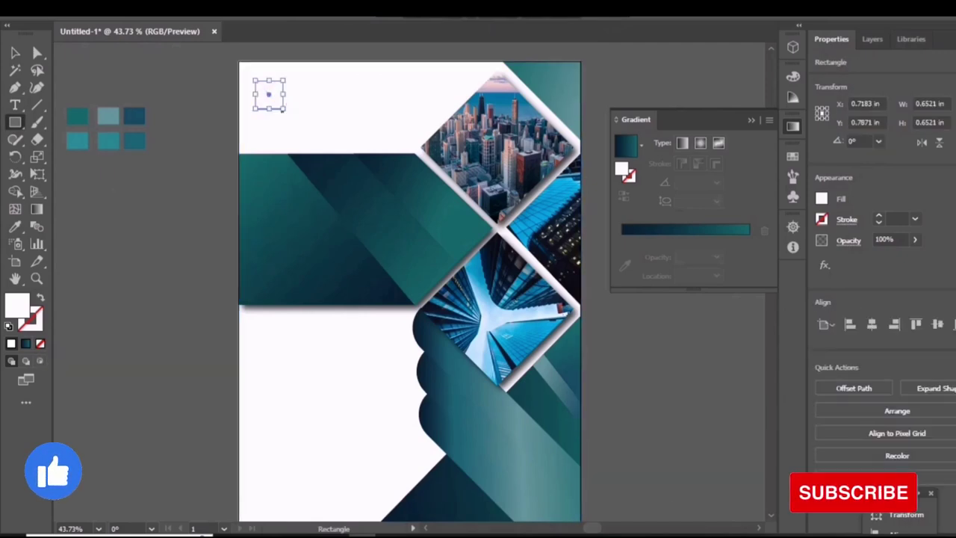
key("ctrl+c")
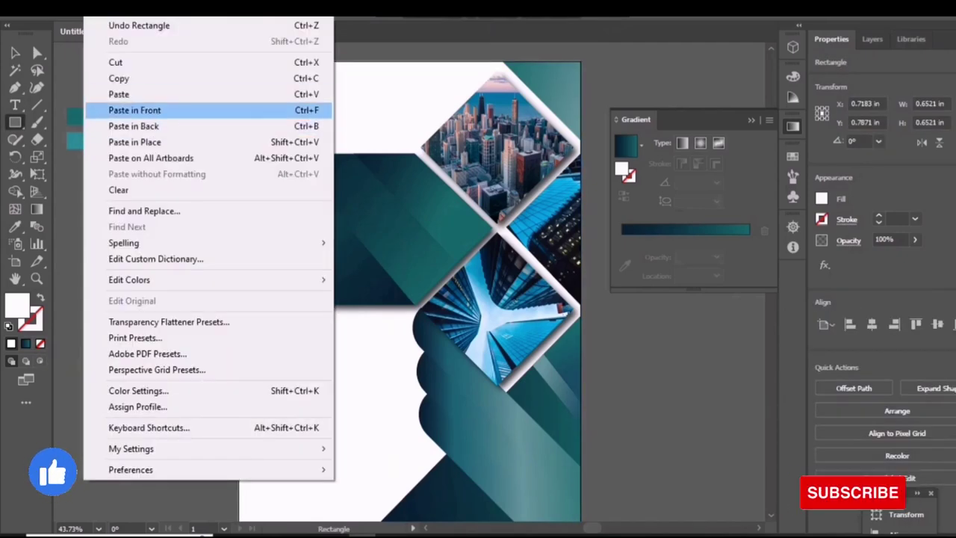
key("ctrl+f")
left_click_drag(284, 109, 278, 103)
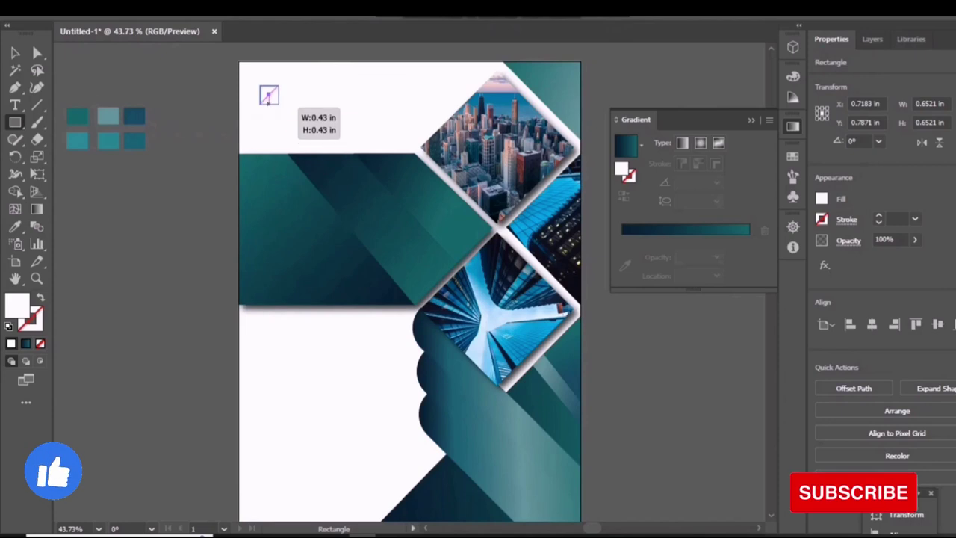
key("v")
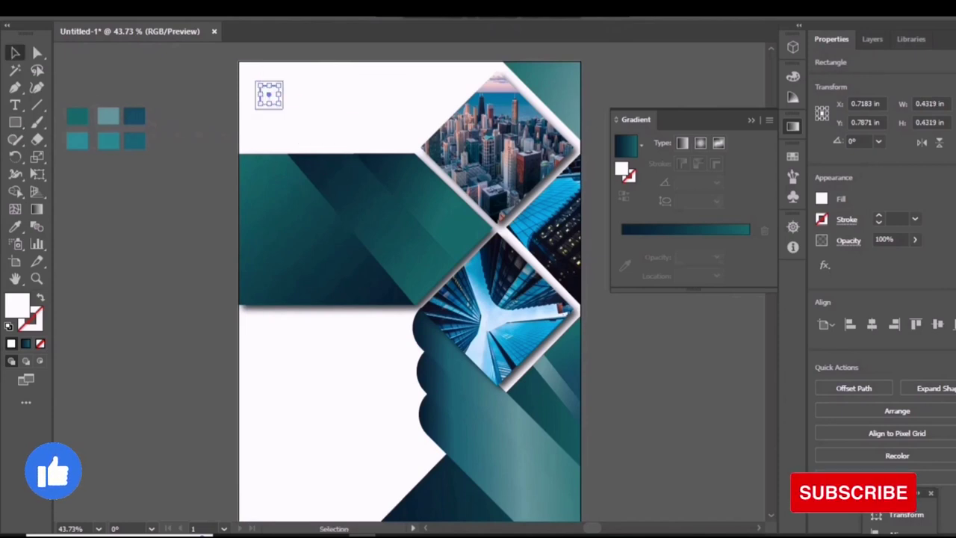
Step: Sample the teal gradient onto both small squares and nudge them into position
left_click(288, 88)
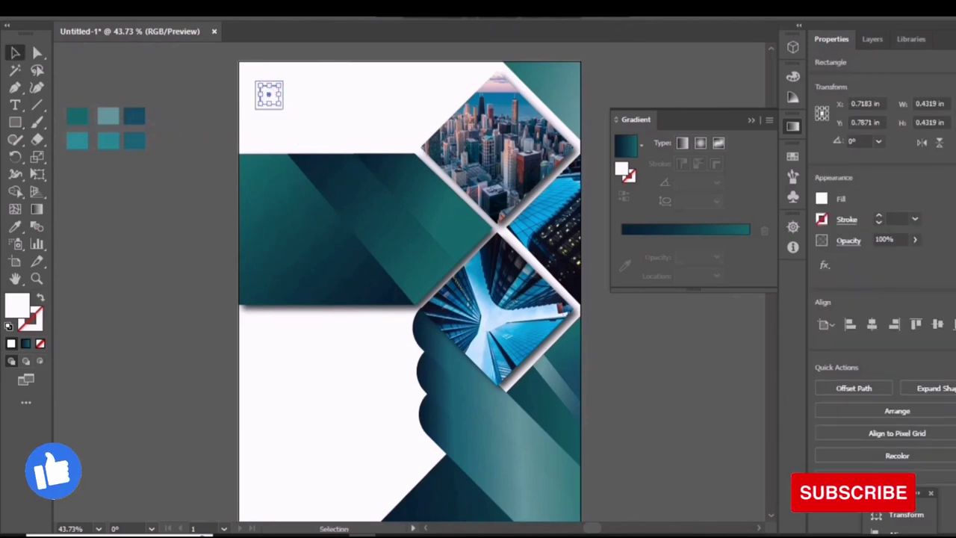
key("i")
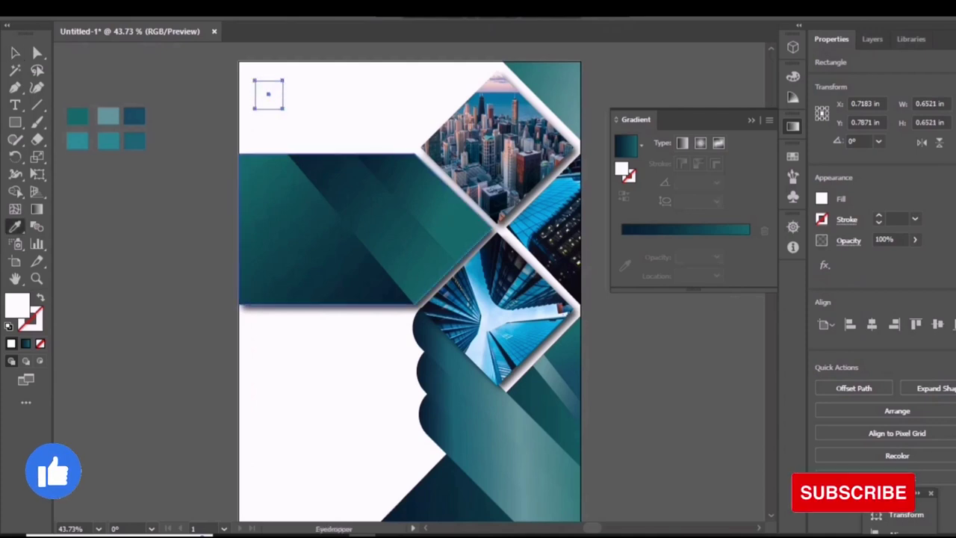
left_click(329, 224)
key("v")
left_click_drag(269, 94, 276, 88)
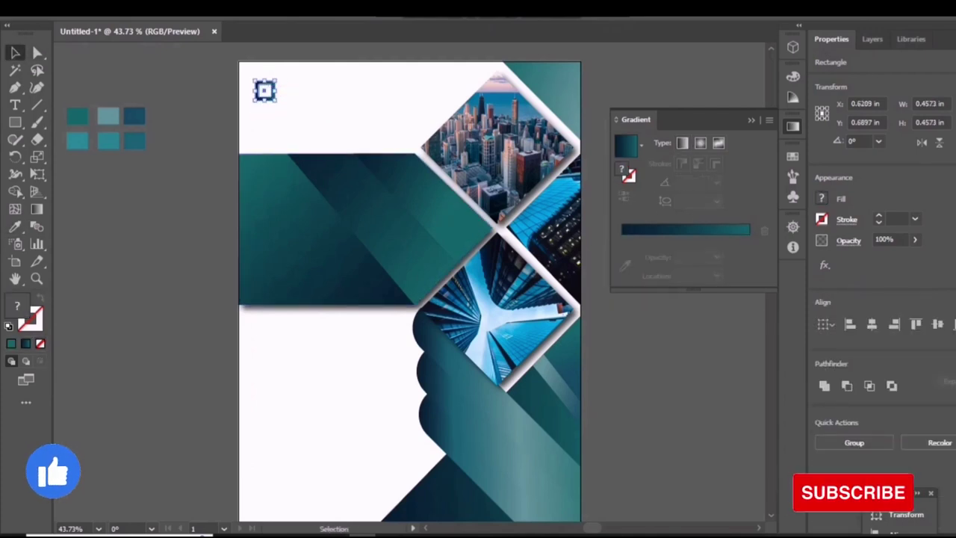
left_click(298, 86)
left_click_drag(264, 90, 270, 89)
key("i")
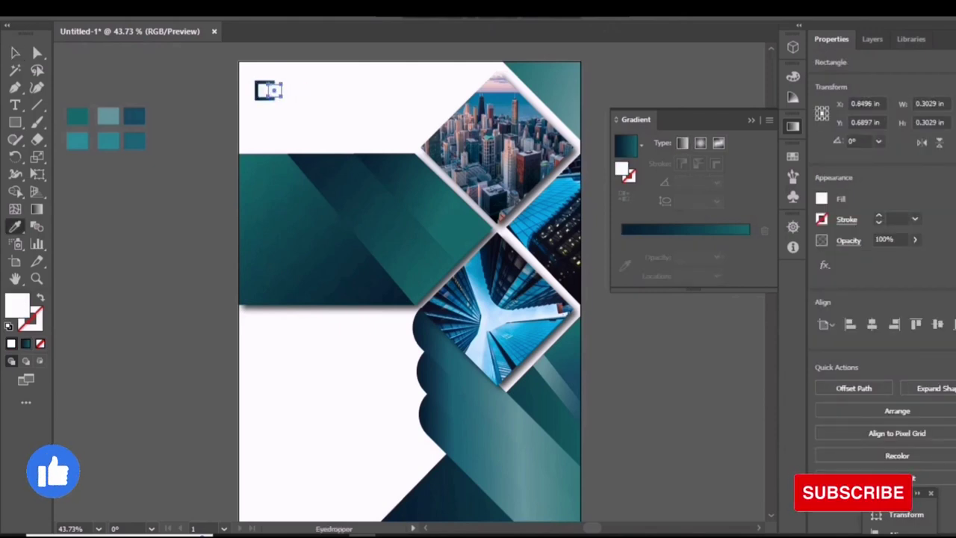
left_click(463, 351)
key("v")
Step: Enlarge the logo pieces, rotate the teal square 35.61°, and group them
key("ctrl+shift+a")
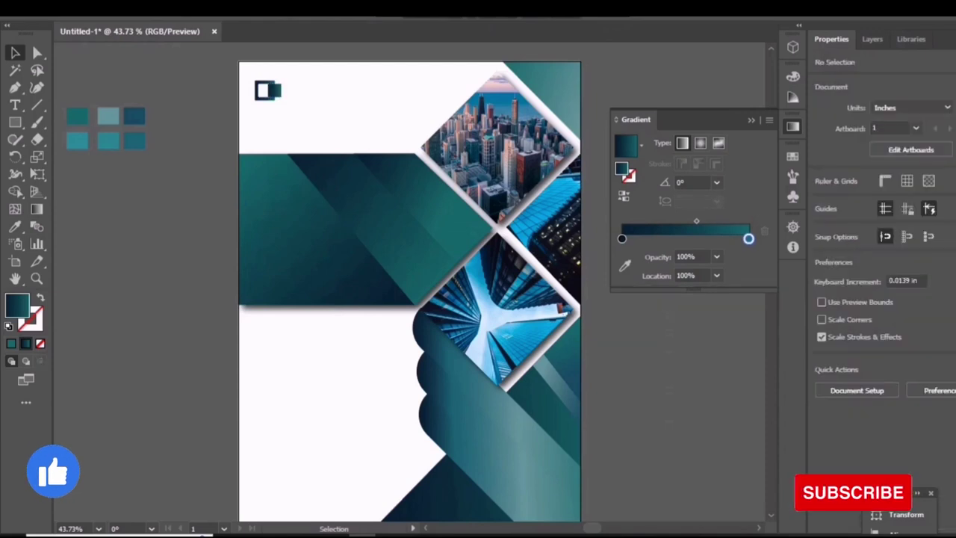
left_click(276, 89)
left_click_drag(289, 110, 306, 118)
left_click(315, 94)
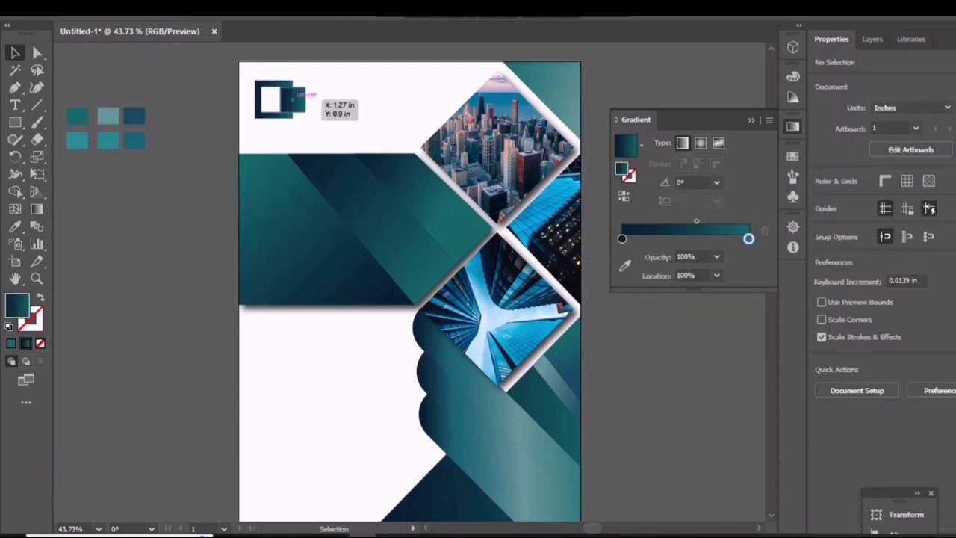
mouse_move(313, 112)
left_mouse_down()
mouse_move(333, 118)
mouse_move(282, 98)
left_mouse_up()
left_click(329, 127)
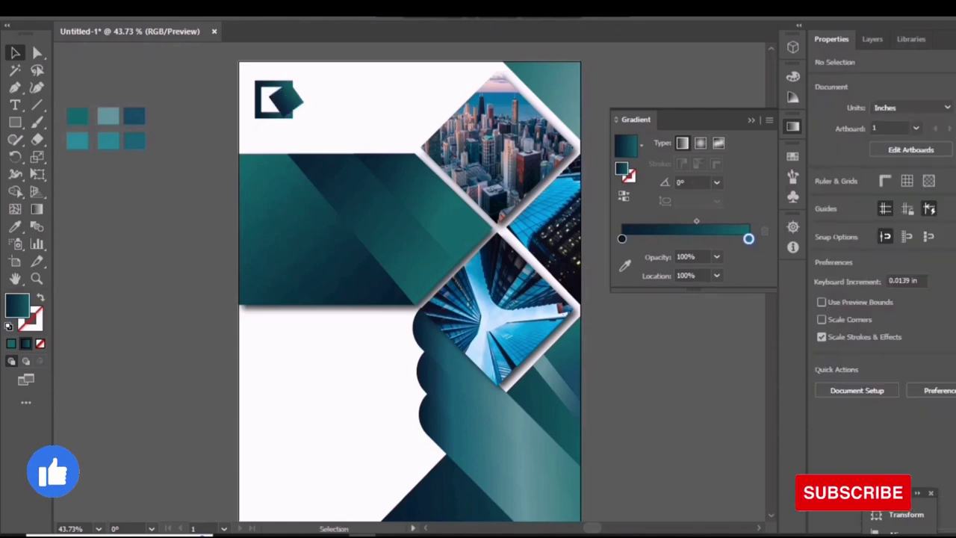
mouse_move(321, 123)
left_mouse_down()
mouse_move(250, 74)
mouse_move(299, 112)
left_mouse_up()
key("ctrl+shift+a")
key("ctrl+g")
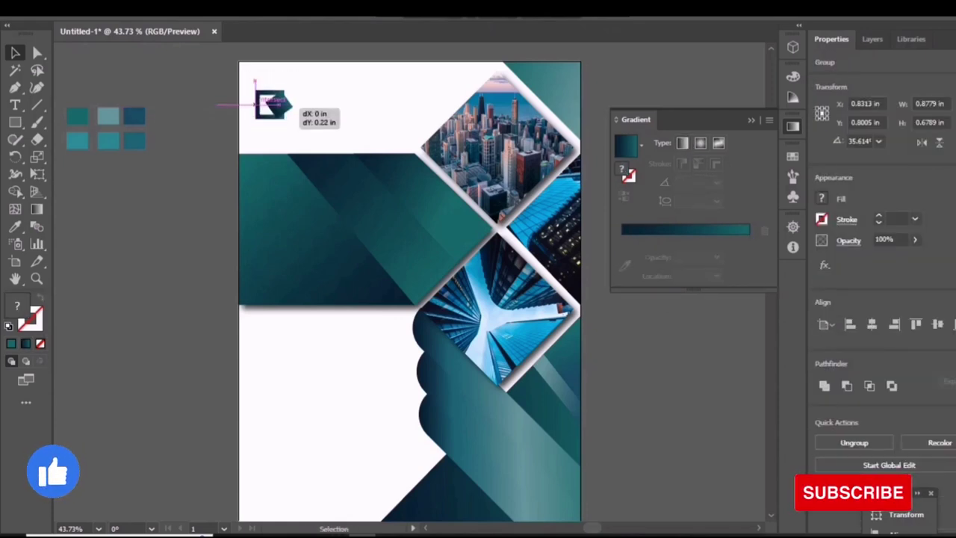
Step: Type the company name right of the logo and scale the text up
key("t")
left_click(309, 98)
type("Compmpany NAme")
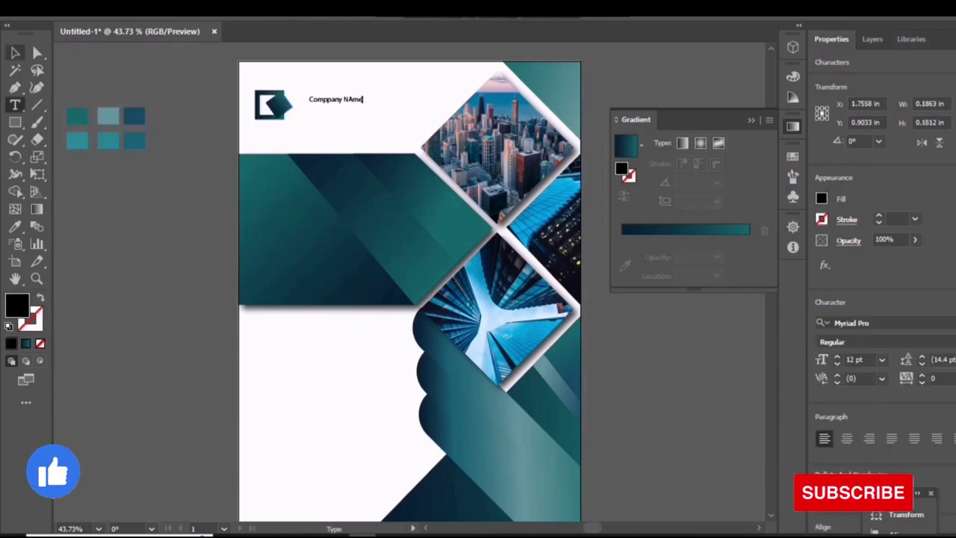
key("Escape")
left_click_drag(364, 105, 463, 118)
Step: Fix the title text and set it to All Caps Palatino Linotype
key("t")
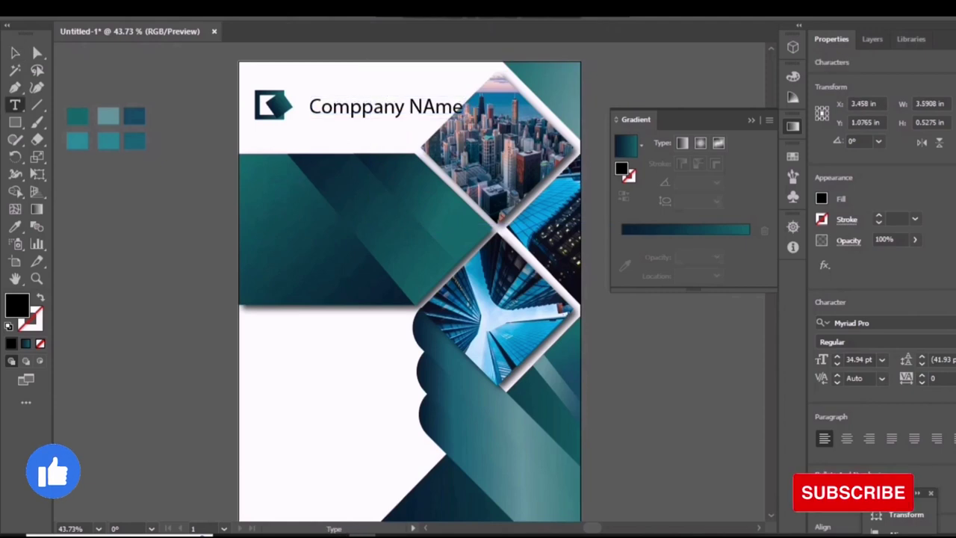
type("a")
key("BackSpace")
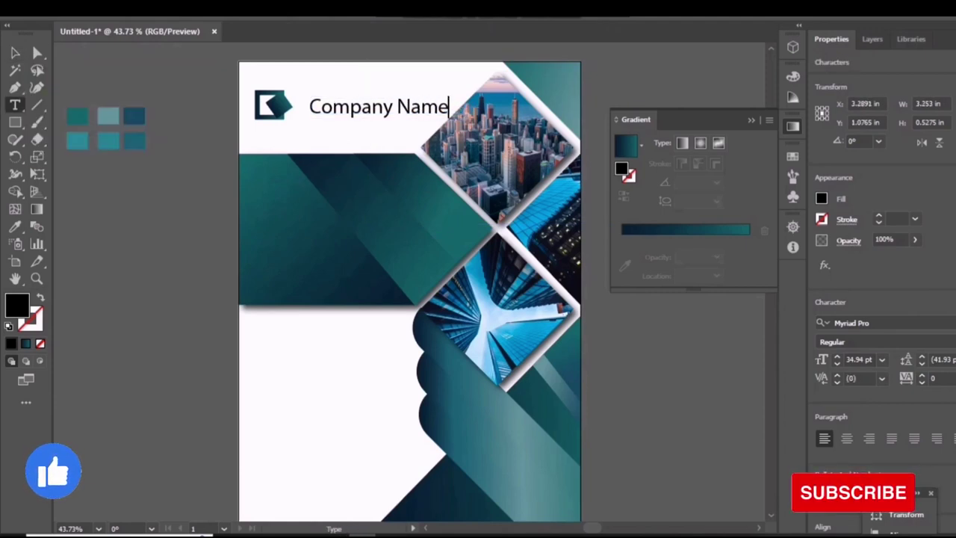
key("ctrl+shift+Left")
key("ctrl+shift+Left")
key("ctrl+t")
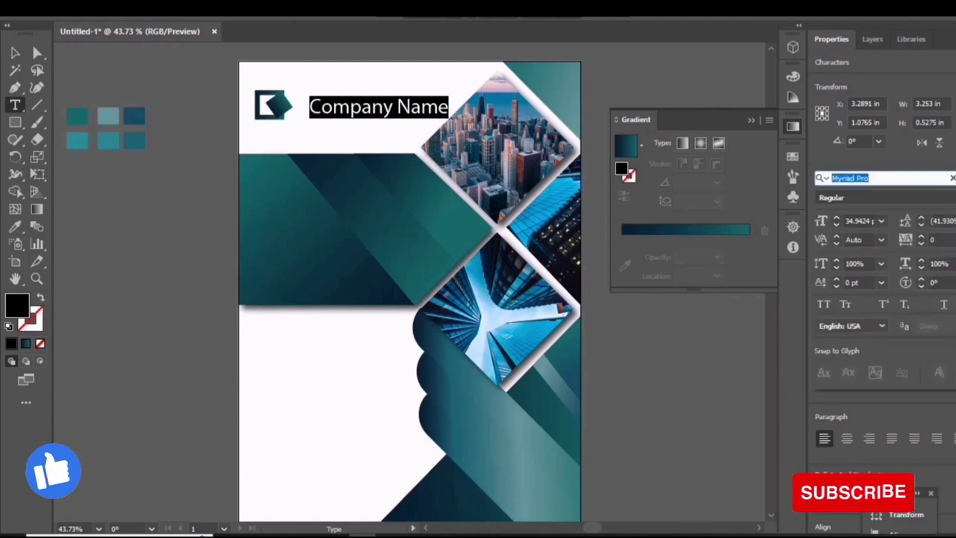
key("ctrl+shift+k")
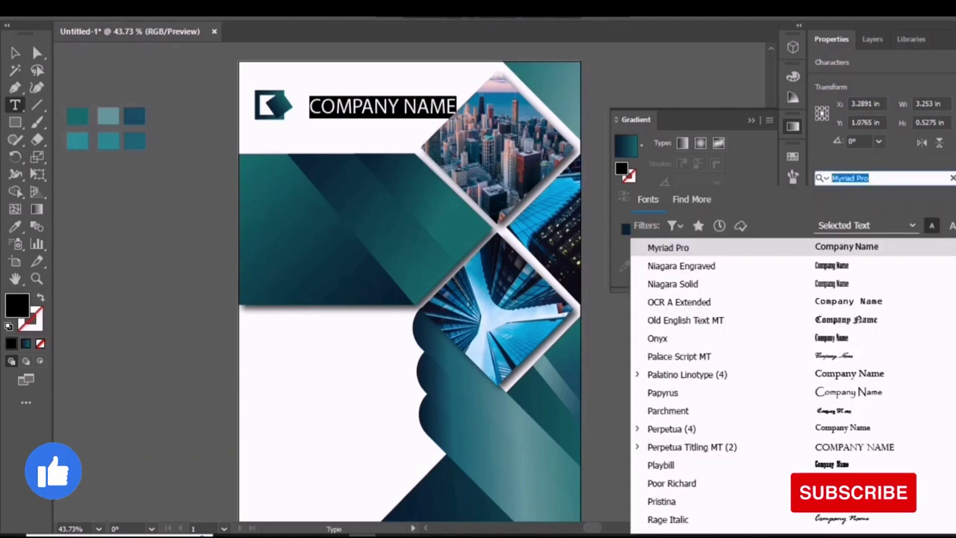
key("Down")
key("Down")
key("Down")
key("Down")
key("Return")
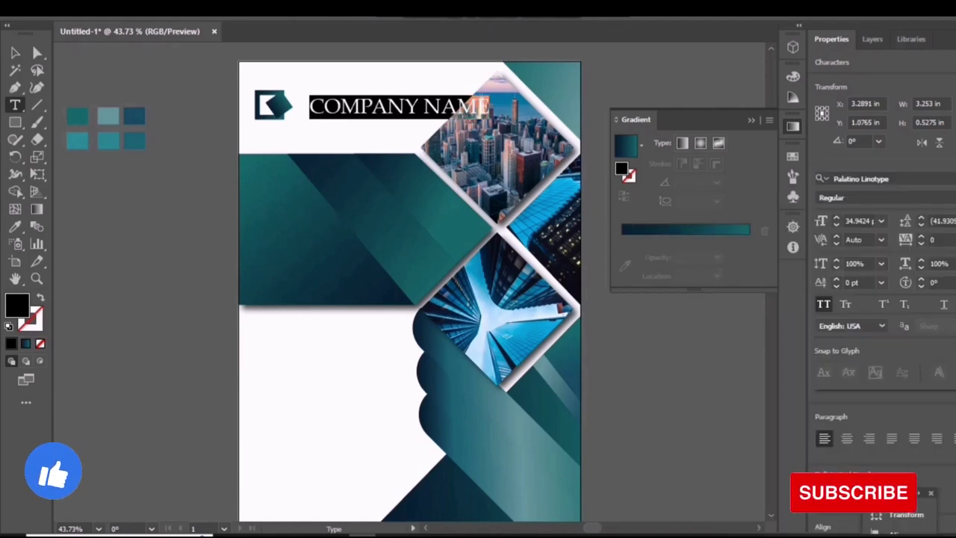
key("Escape")
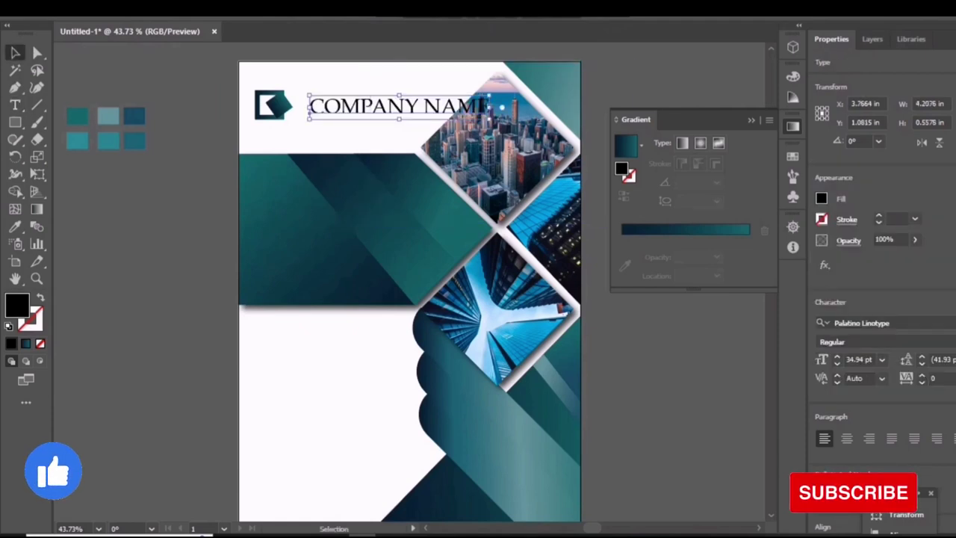
Step: Shrink COMPANY NAME and vertically centre it beside the logo mark
left_click_drag(464, 113, 419, 109)
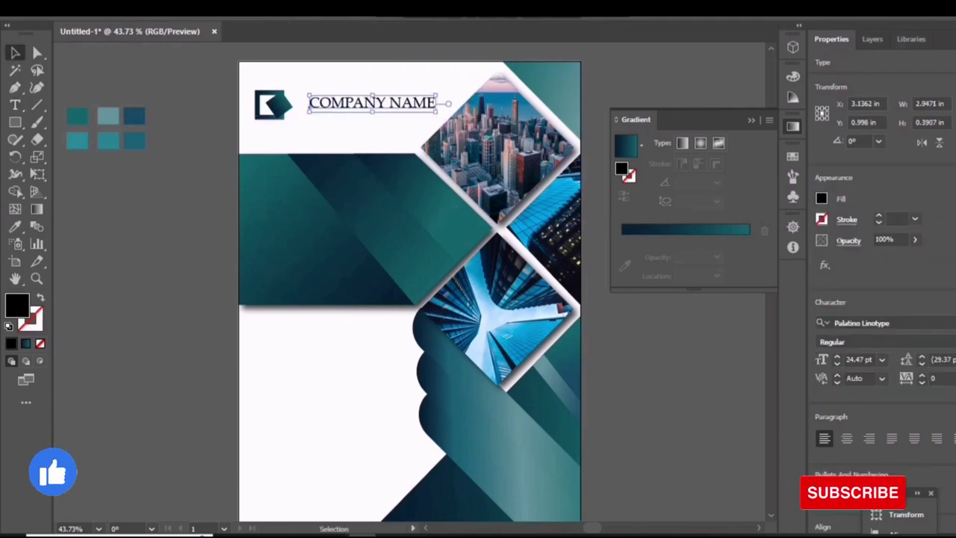
left_click_drag(351, 103, 337, 110)
left_click(268, 104, "shift")
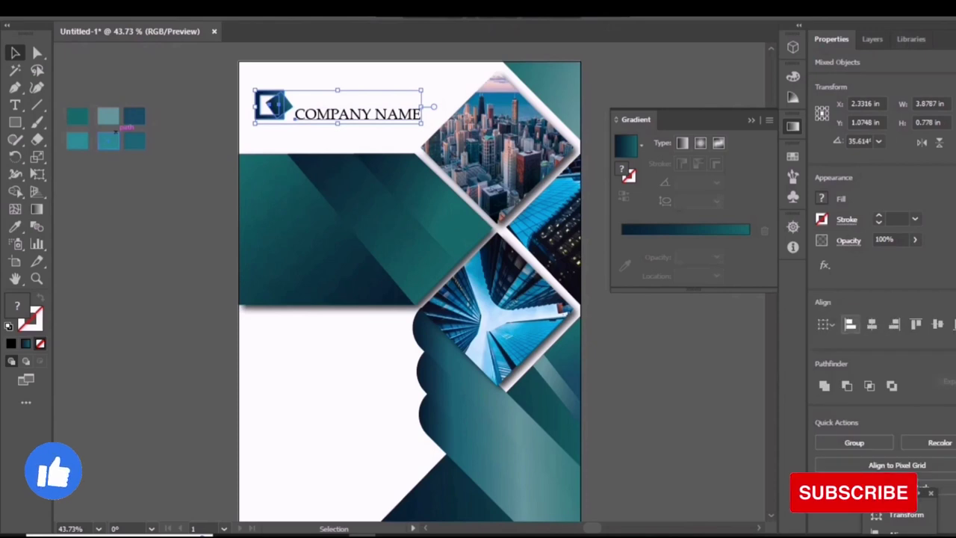
left_click(849, 323)
left_click_drag(336, 114, 377, 114)
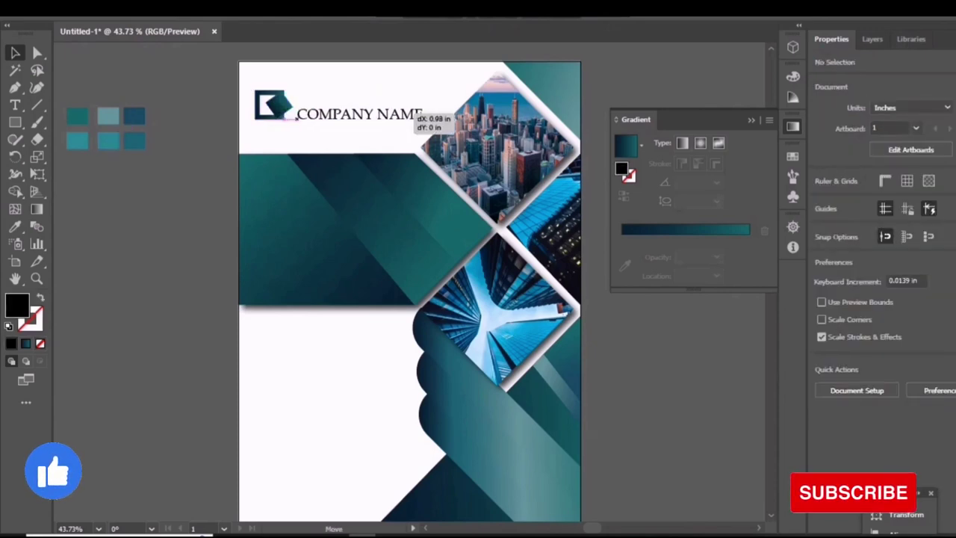
left_click(268, 104, "shift")
left_click(938, 324)
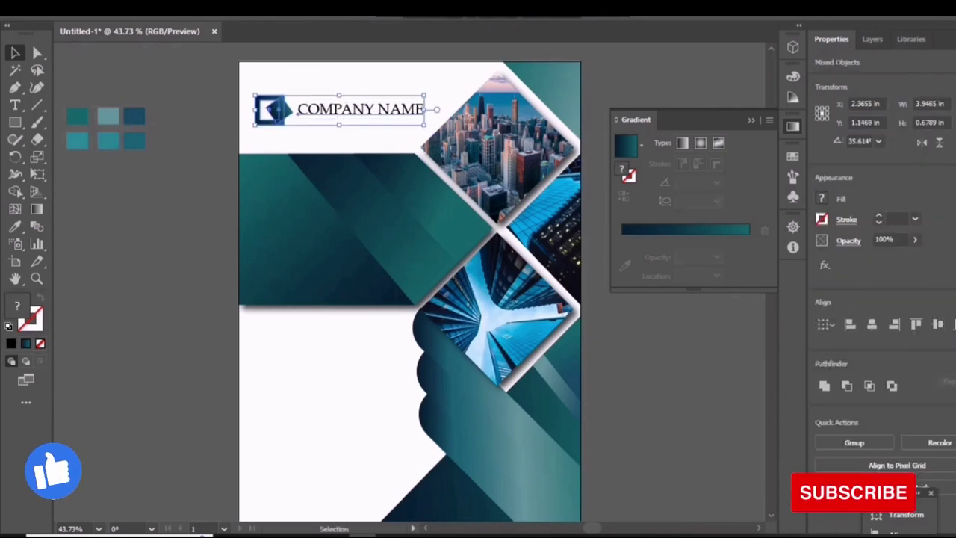
left_click(351, 136)
Step: Make COMPANY NAME Bold, then select the white square inside the logo
left_click(362, 109)
left_click(881, 341)
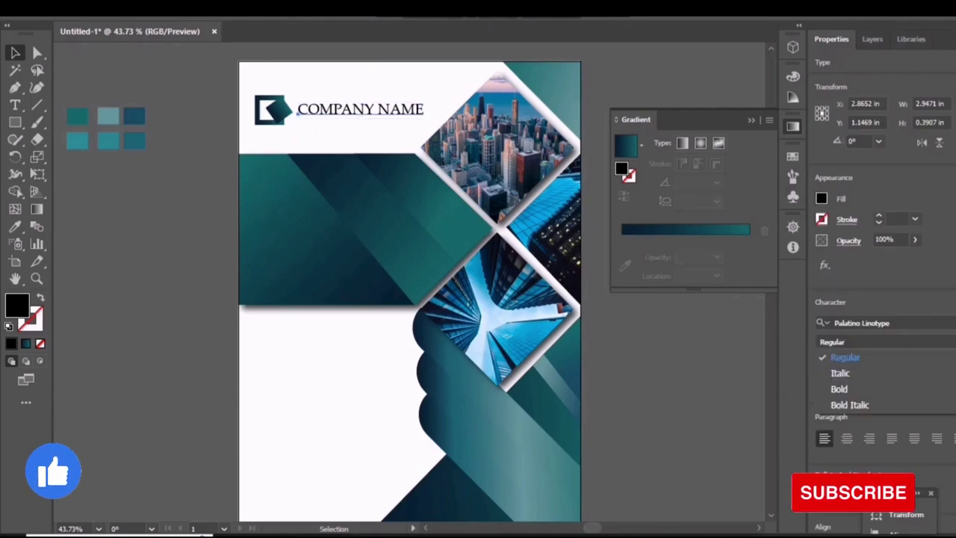
left_click(833, 386)
left_click(672, 359)
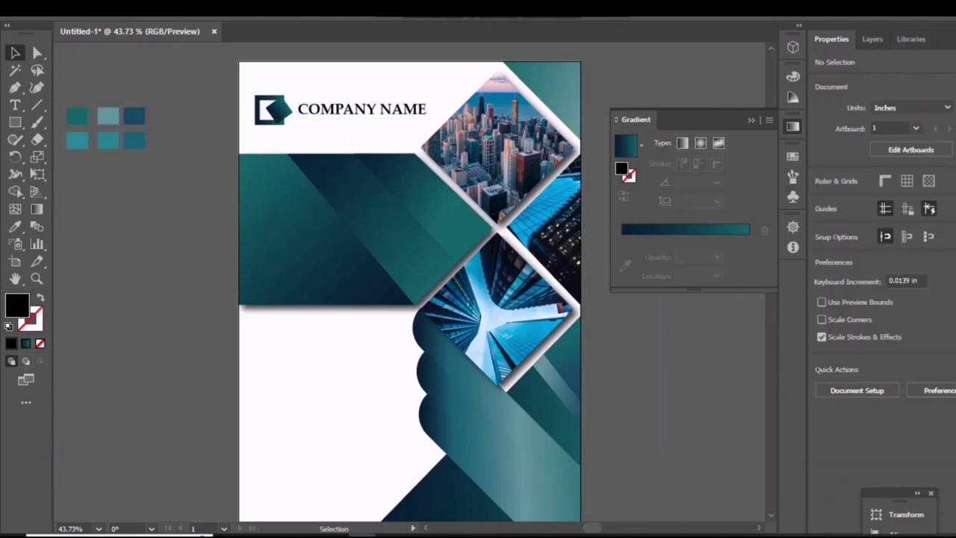
left_click(273, 111)
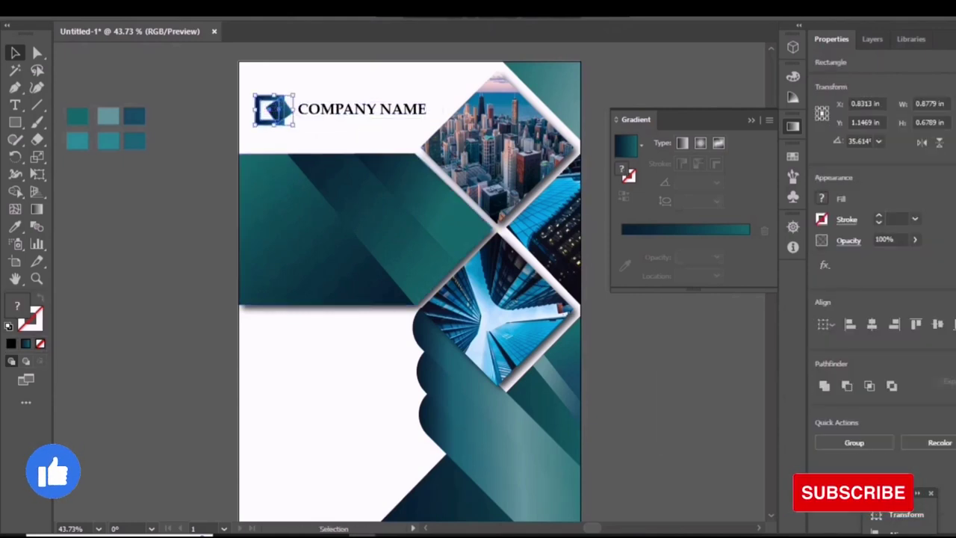
left_click(351, 373)
left_click(269, 110)
right_click(268, 108)
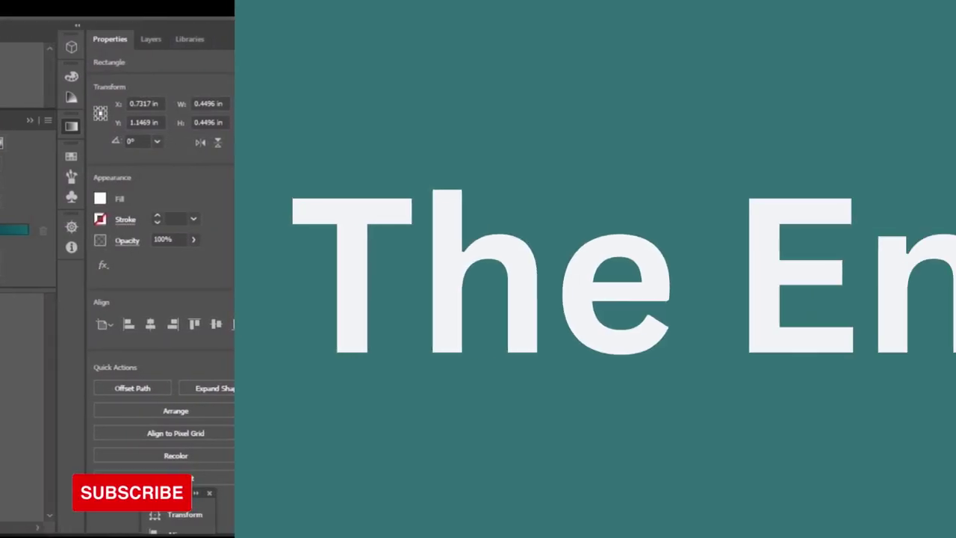